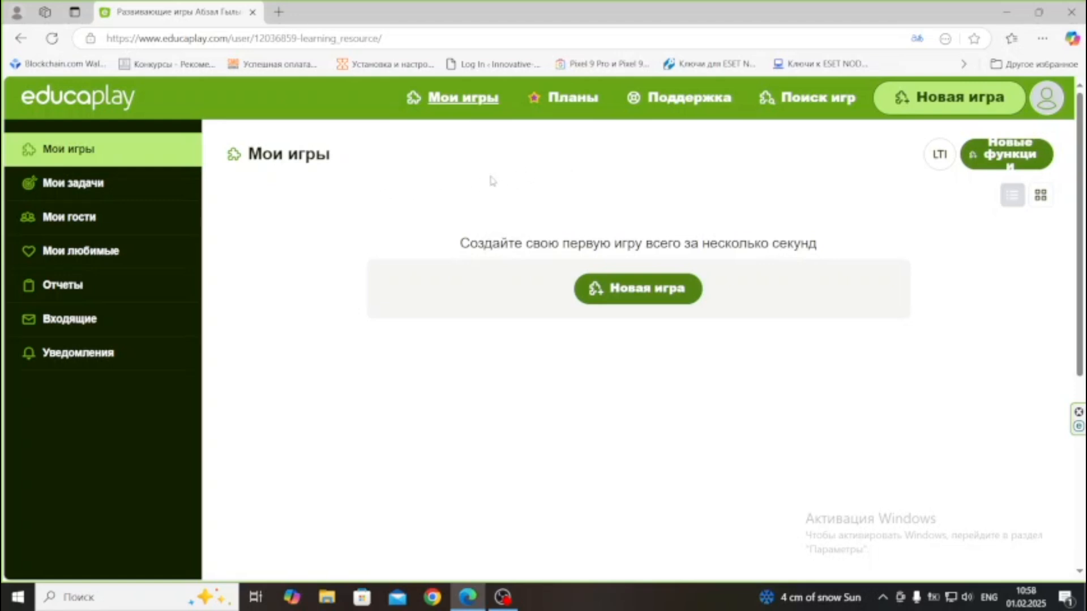
- Open the subscription plans page and review the individual plans with their features and prices
click(572, 101)
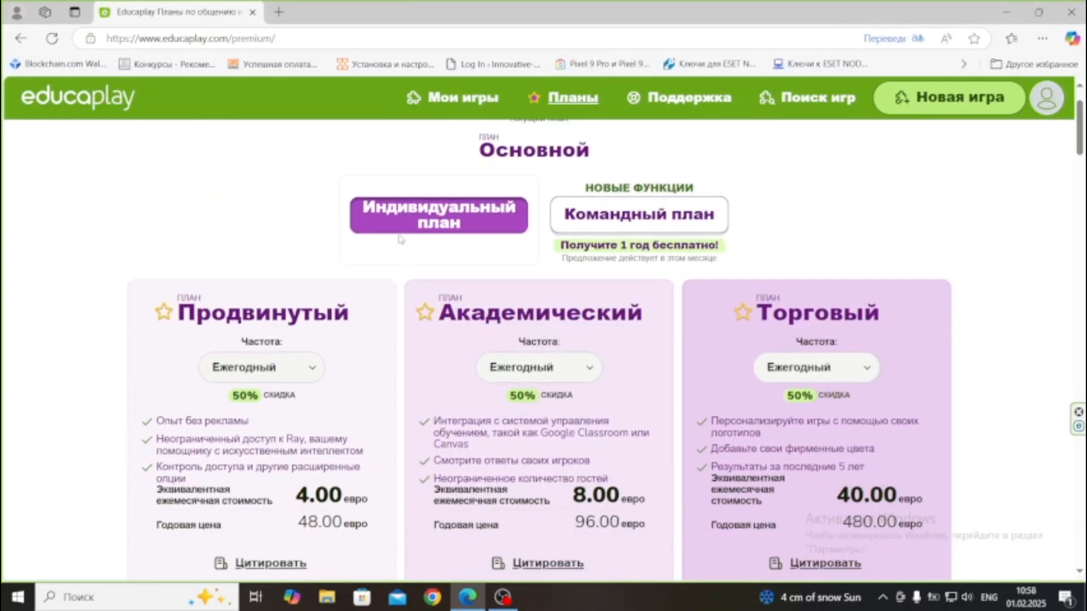
scroll(401, 240, down, 1)
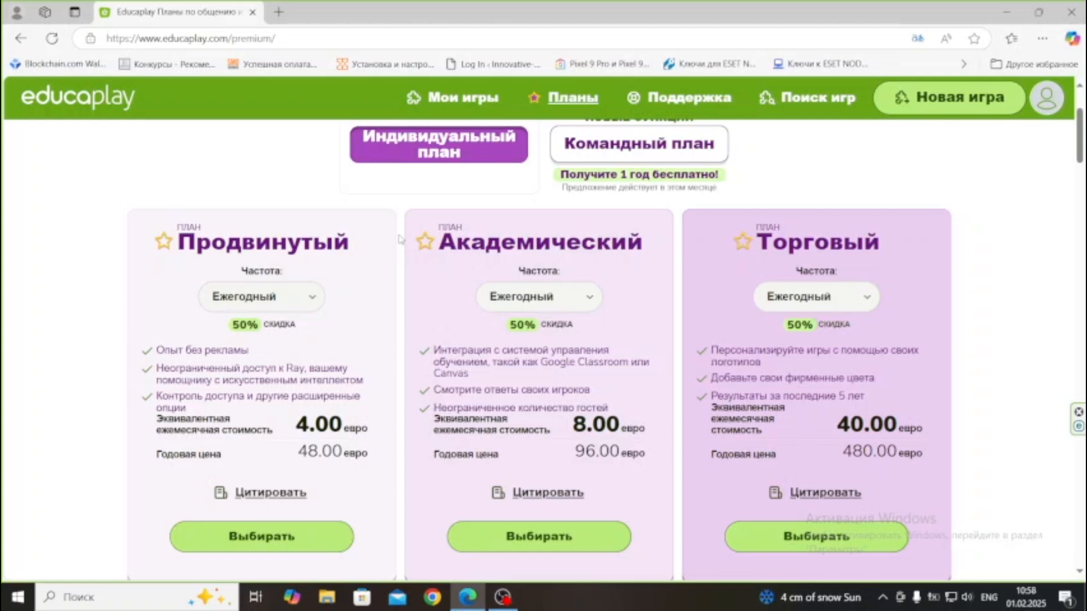
scroll(401, 240, down, 1)
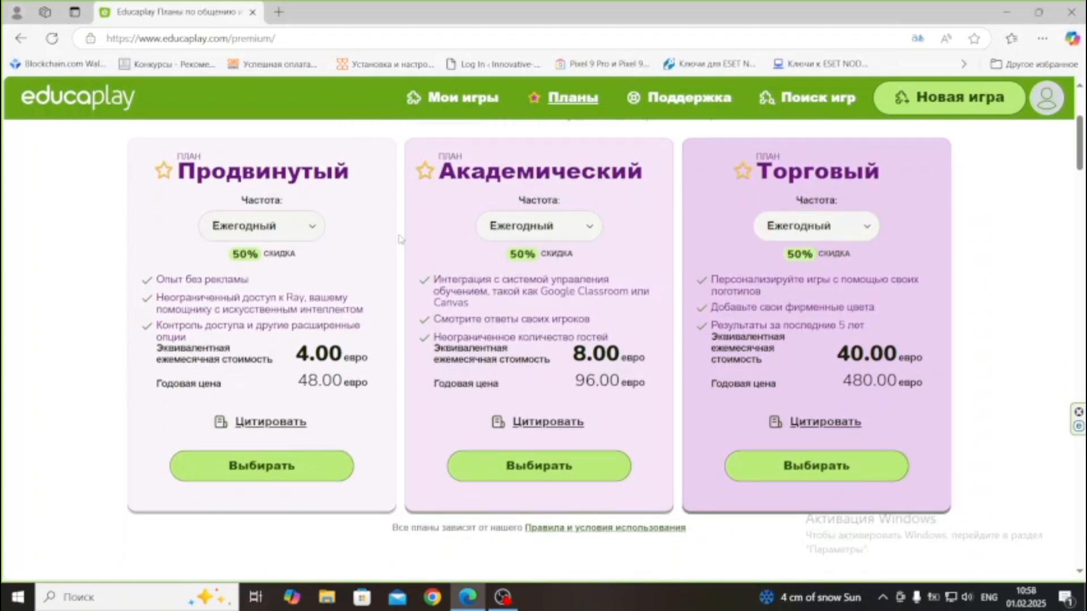
scroll(405, 247, up, 3)
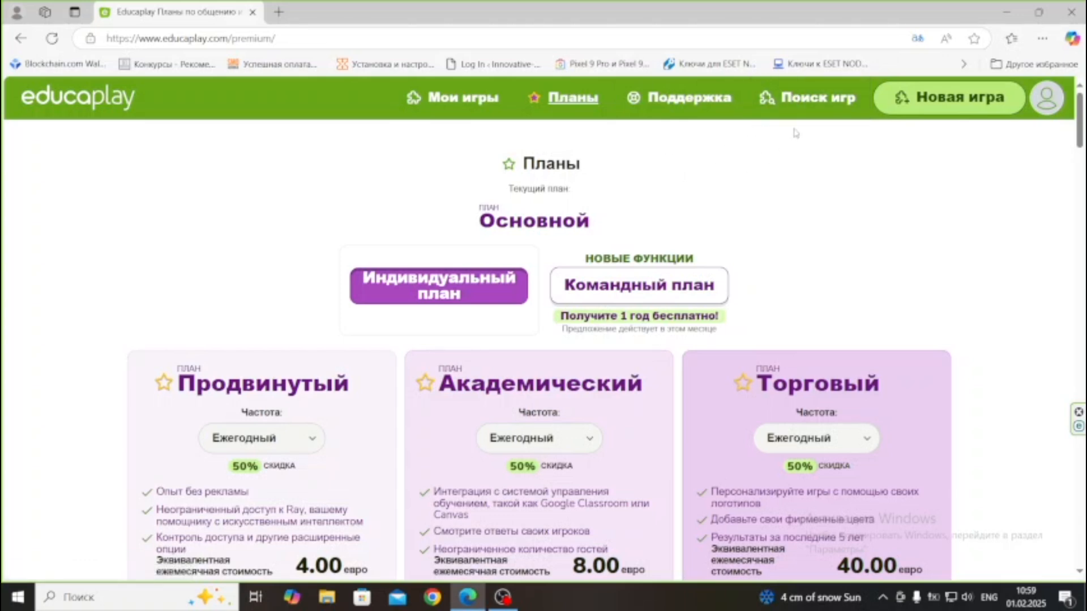
- Open the public game search, look over the catalogue and examine the game type filter options
click(802, 108)
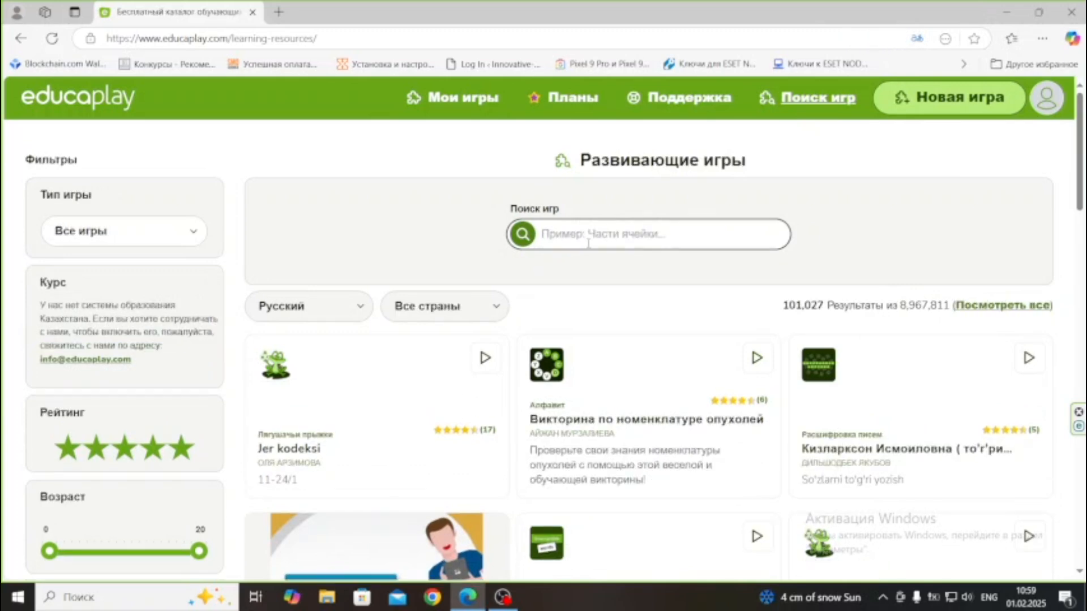
scroll(589, 243, down, 6)
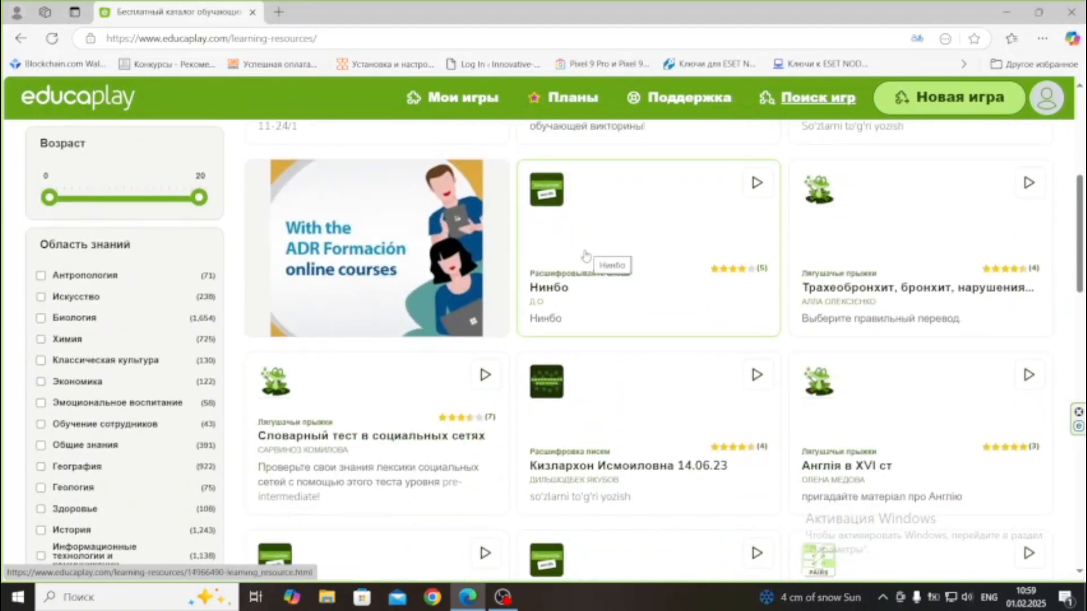
scroll(270, 280, up, 2)
scroll(271, 280, up, 4)
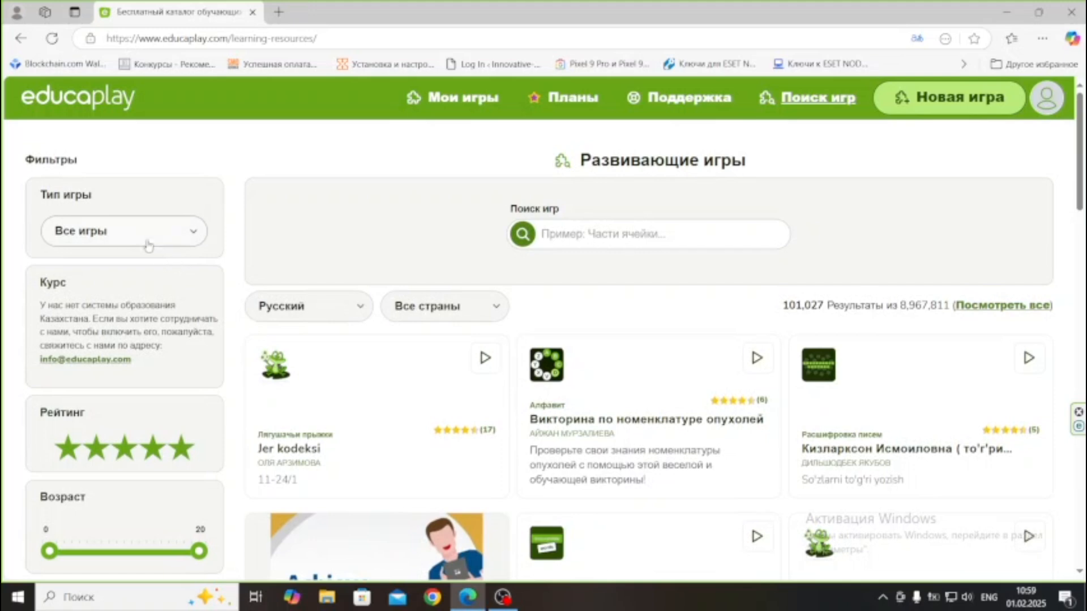
click(196, 233)
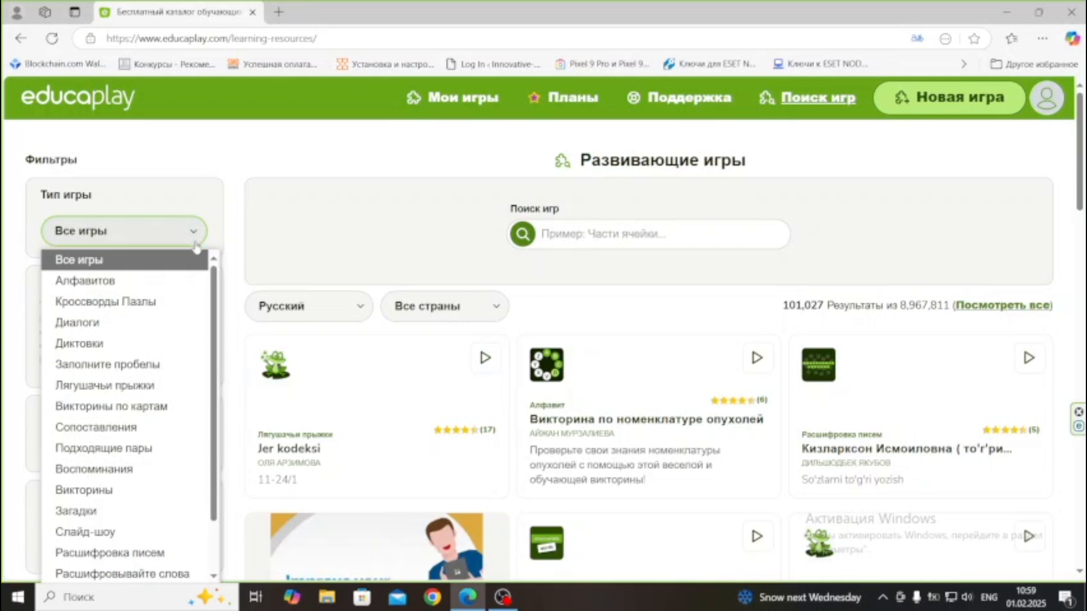
click(195, 236)
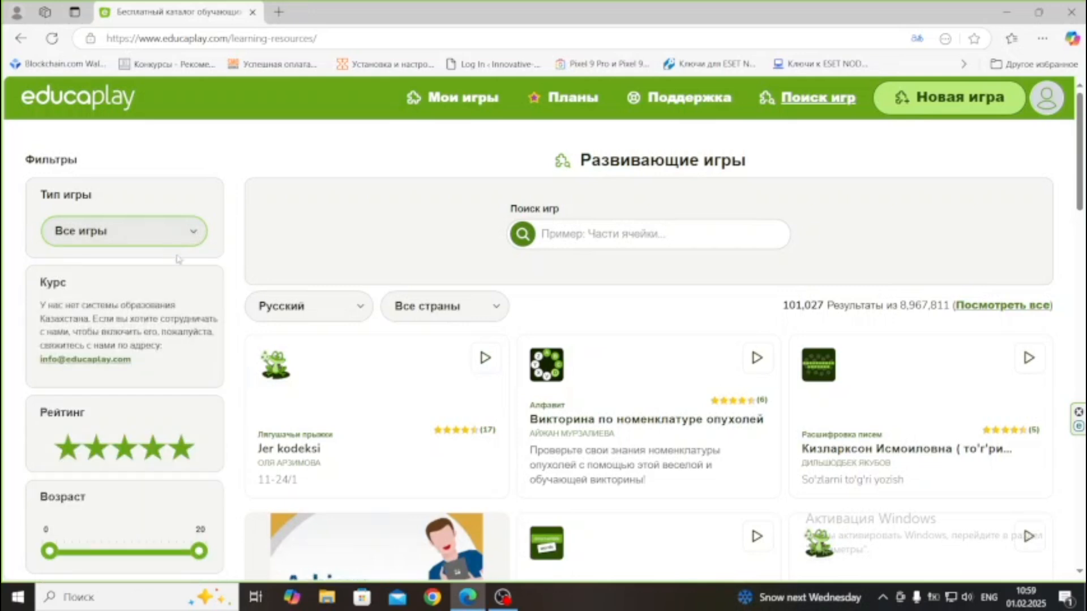
- Filter the educational games by the "История" area of knowledge
scroll(190, 272, down, 5)
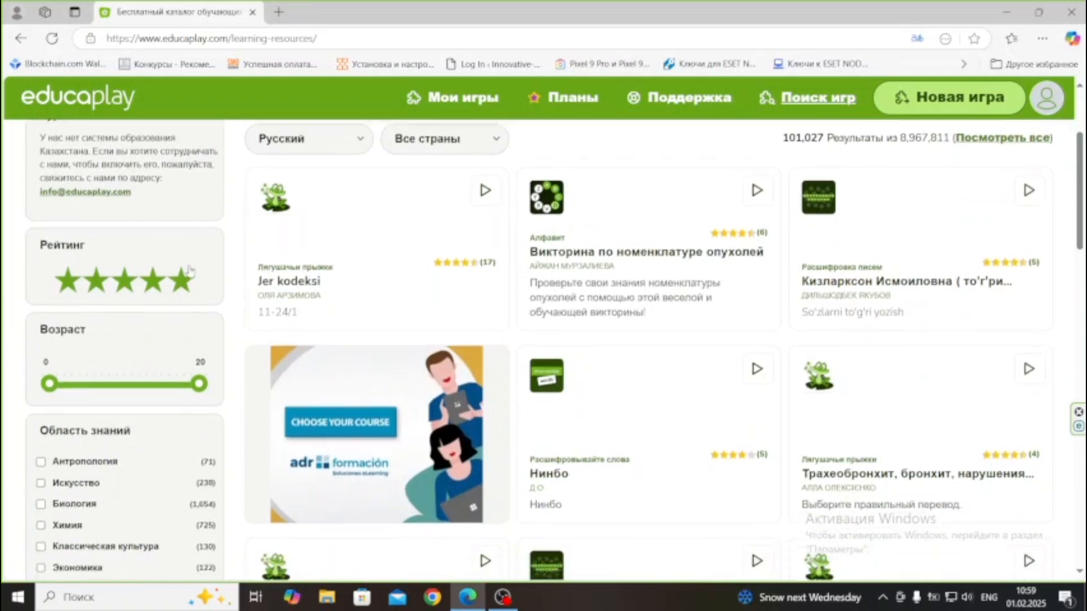
scroll(190, 271, down, 3)
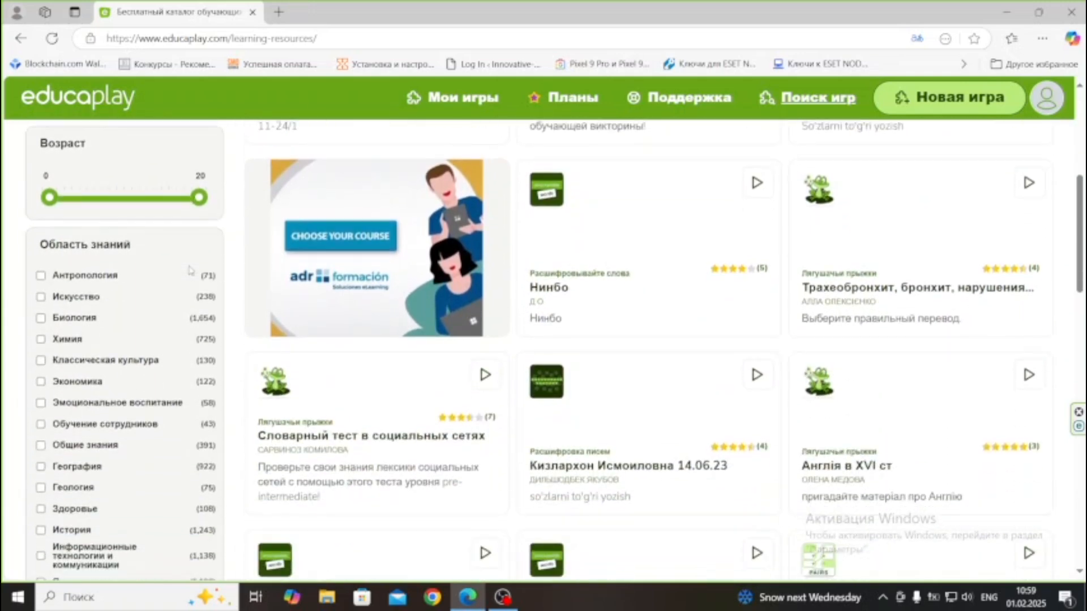
scroll(190, 271, down, 3)
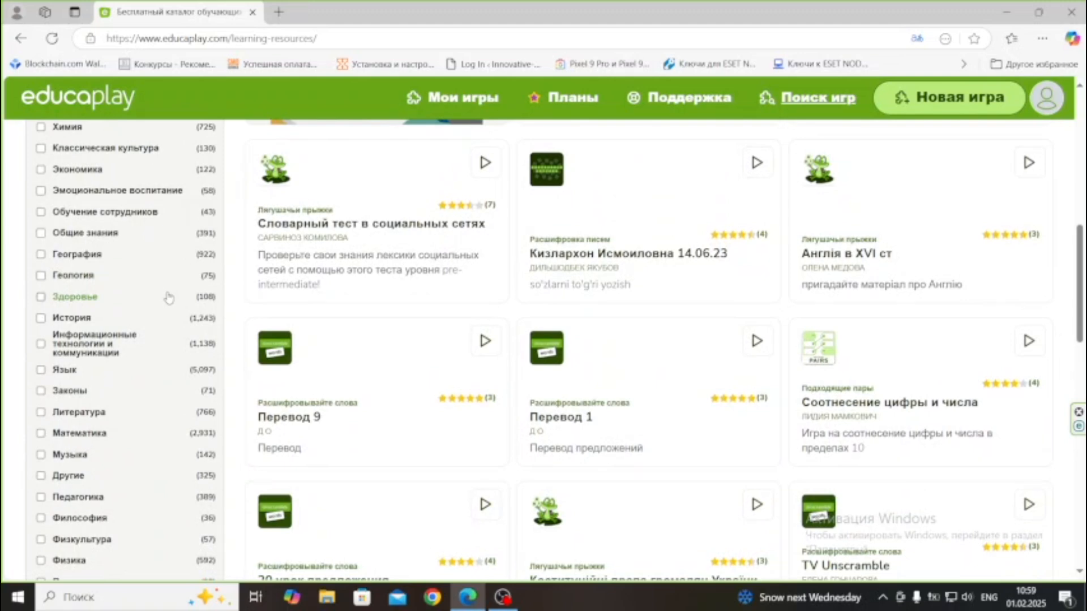
click(40, 319)
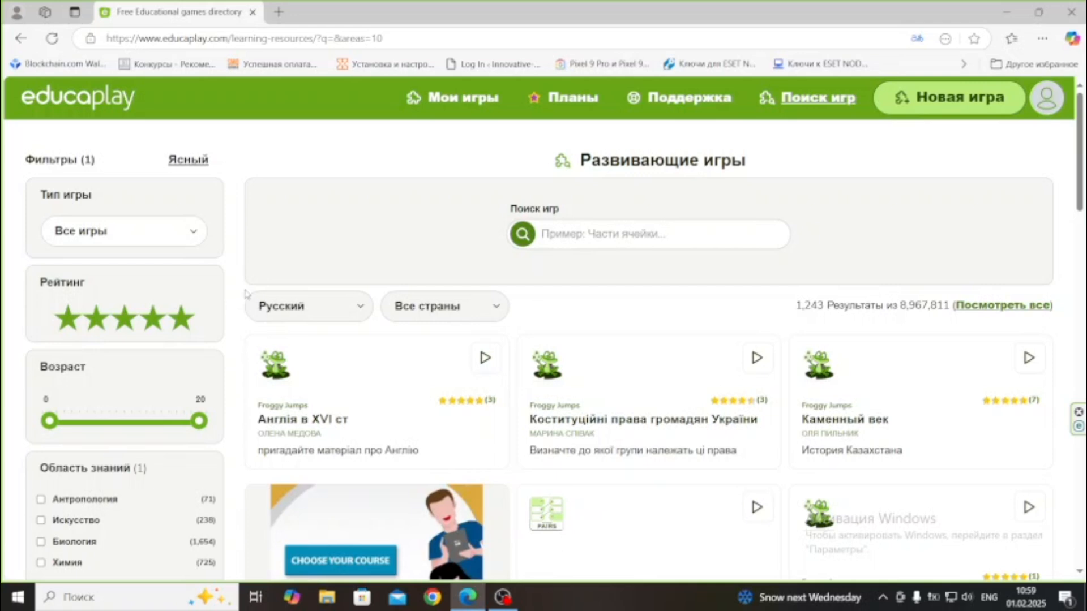
- Look over the filtered history games and examine the language filter options, leaving the language unchanged
scroll(339, 290, down, 1)
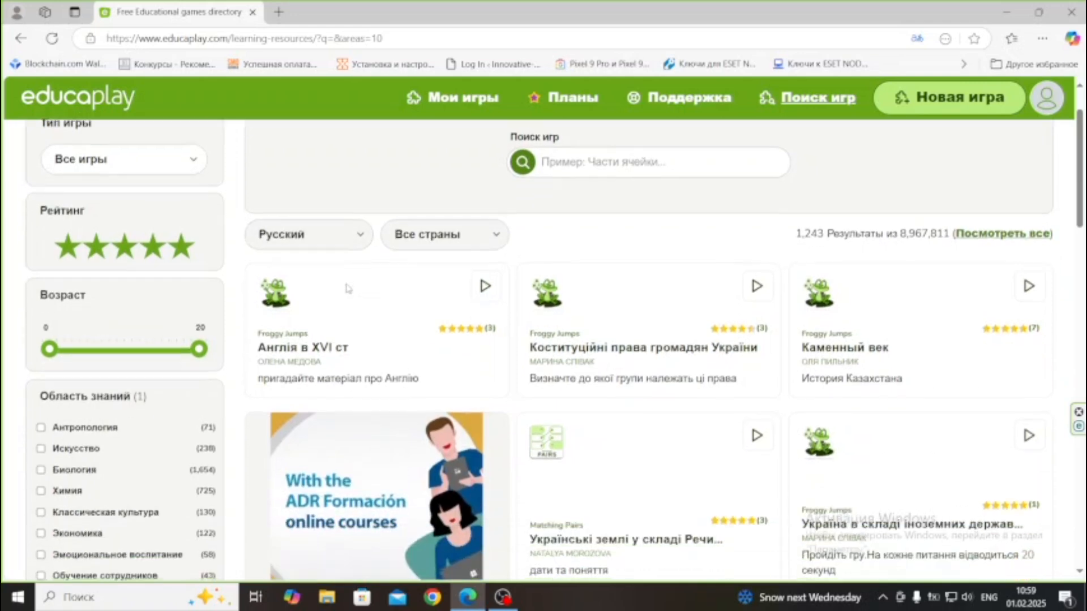
scroll(348, 288, down, 1)
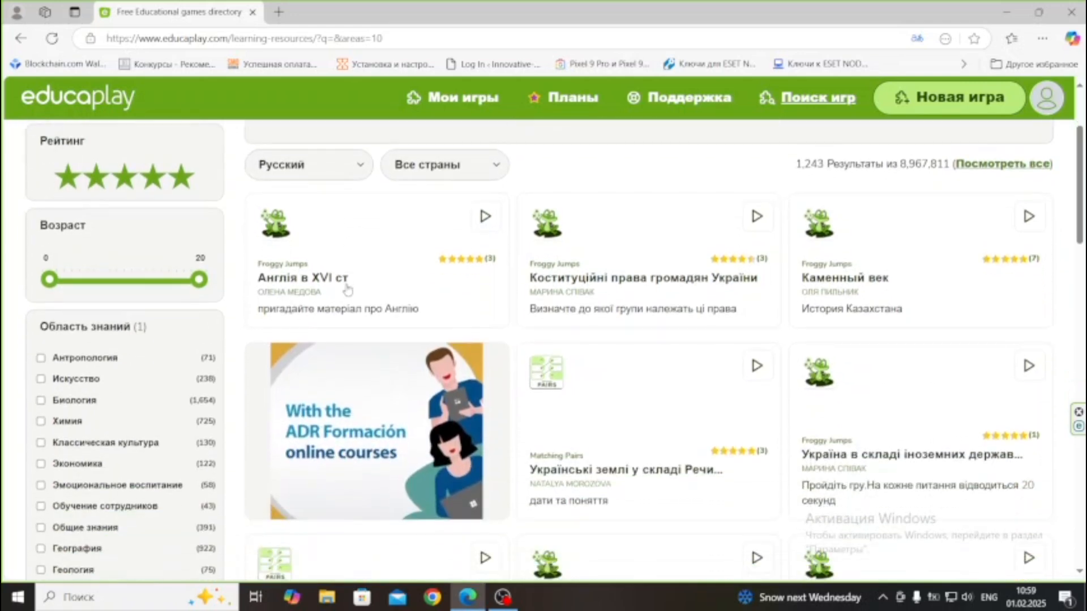
click(354, 175)
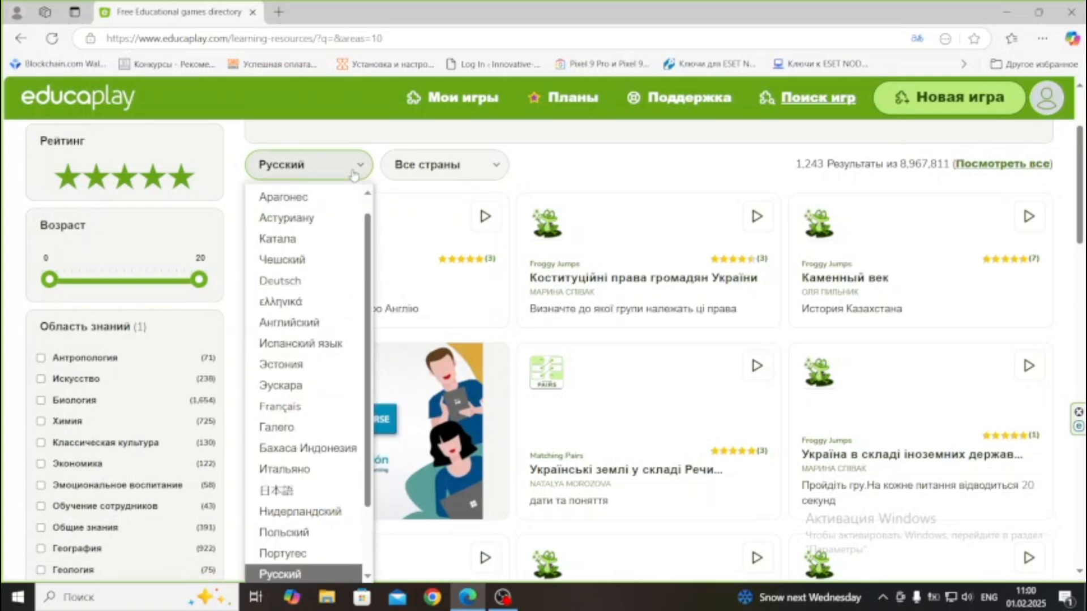
click(354, 173)
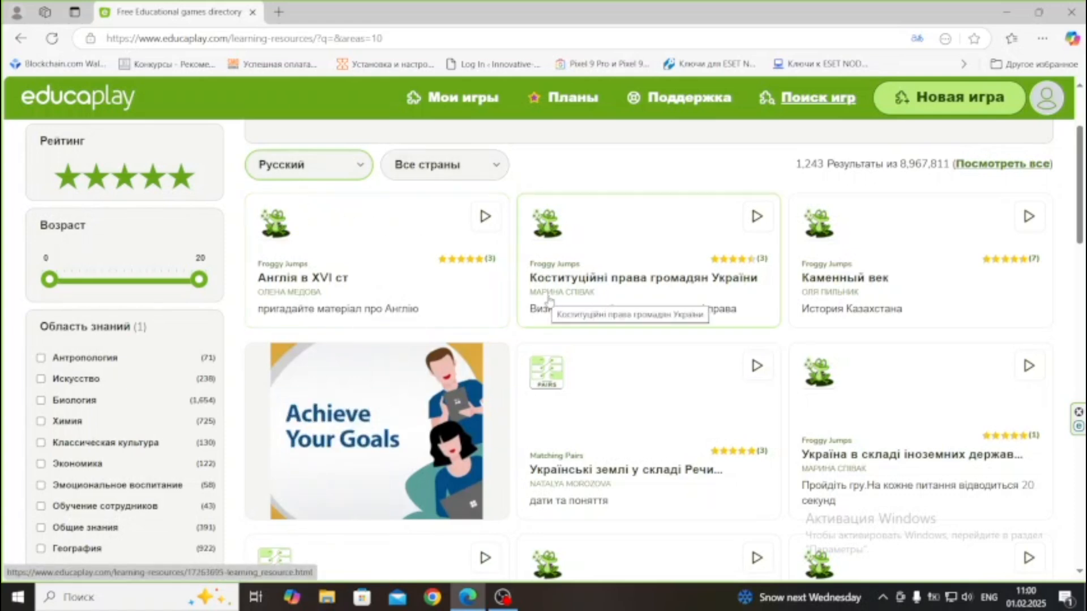
- Open the Froggy Jumps game "топтық жұмыс" from the history results and start playing it
scroll(552, 302, down, 3)
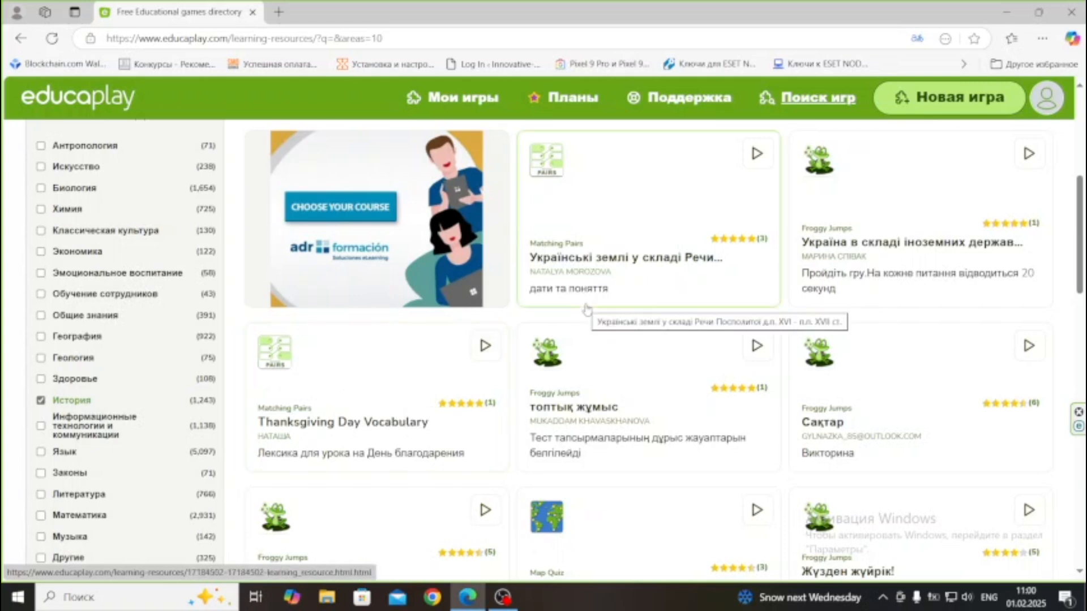
scroll(596, 308, down, 1)
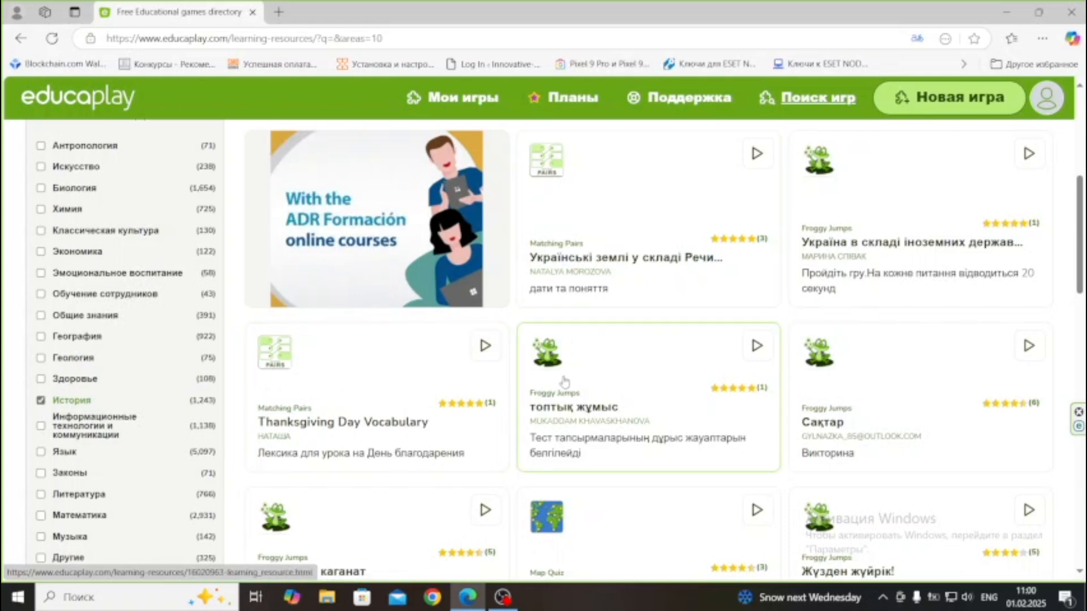
scroll(564, 382, down, 1)
scroll(564, 382, down, 1)
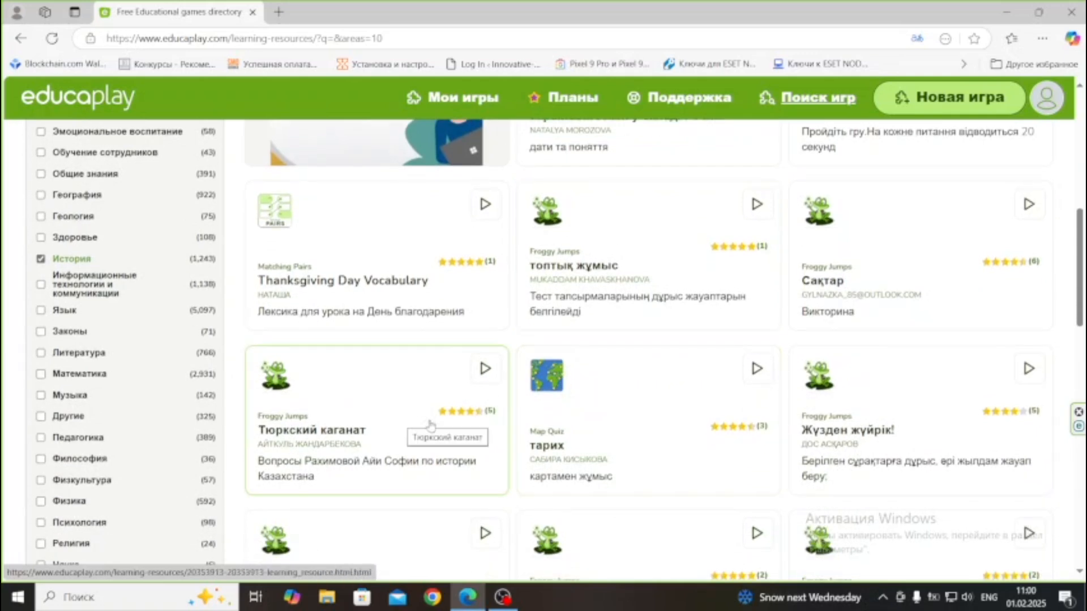
scroll(740, 435, down, 1)
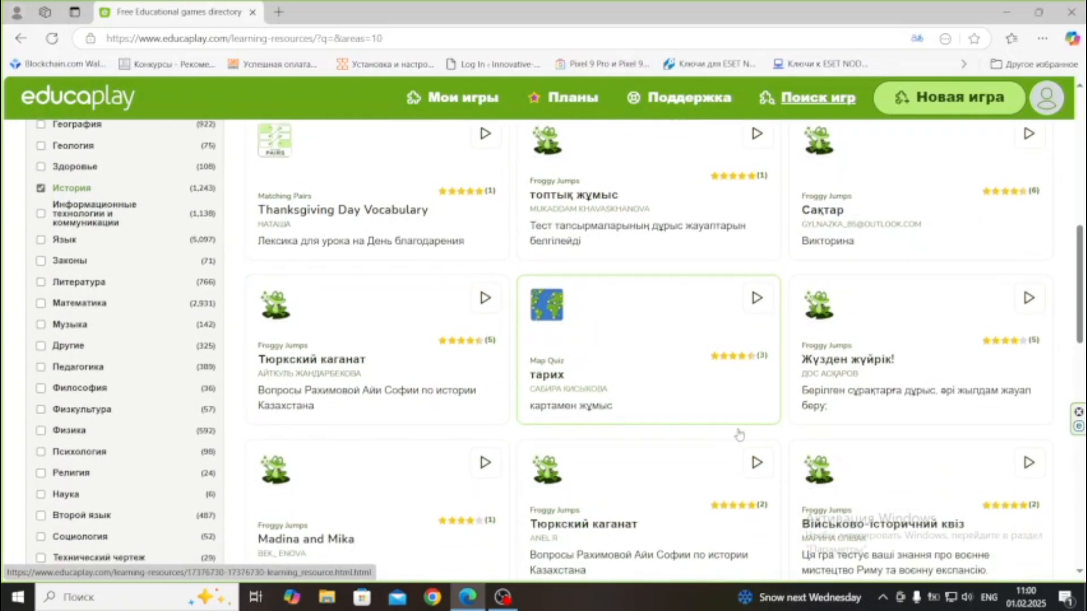
scroll(739, 434, down, 1)
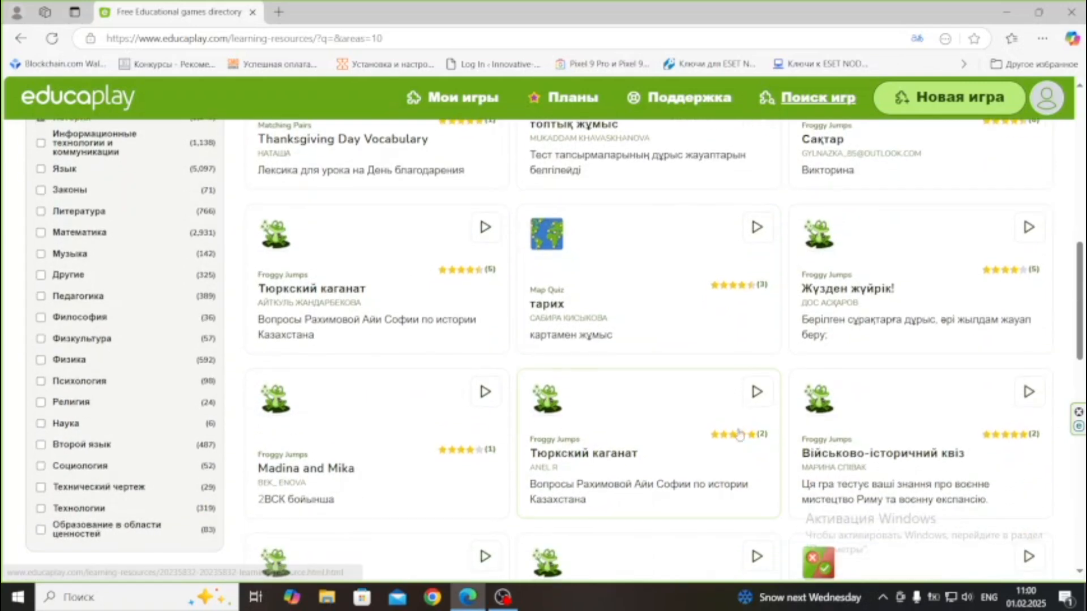
scroll(739, 433, down, 3)
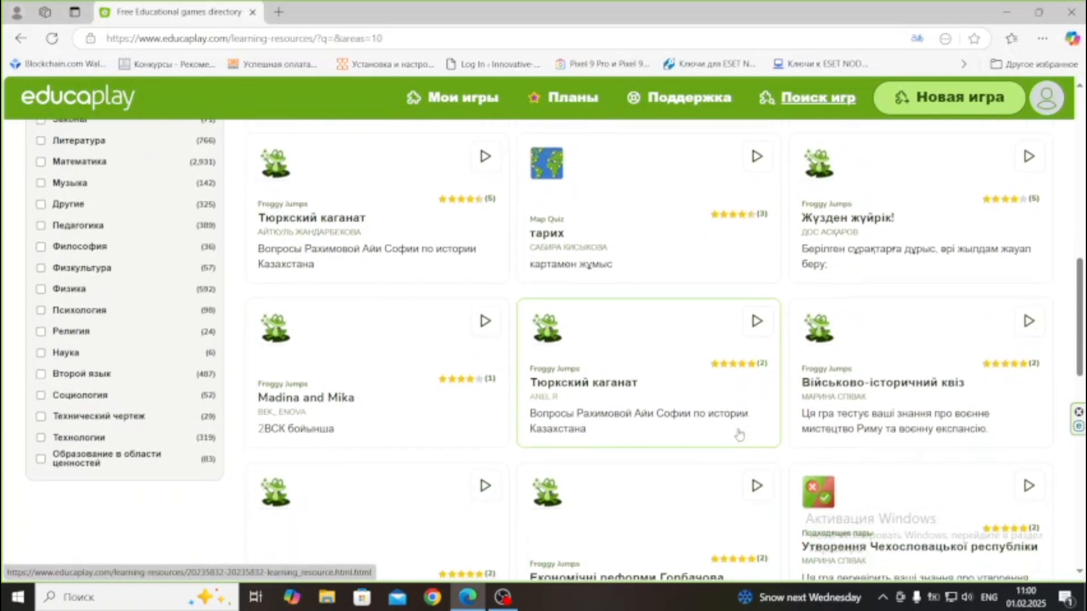
scroll(739, 434, up, 5)
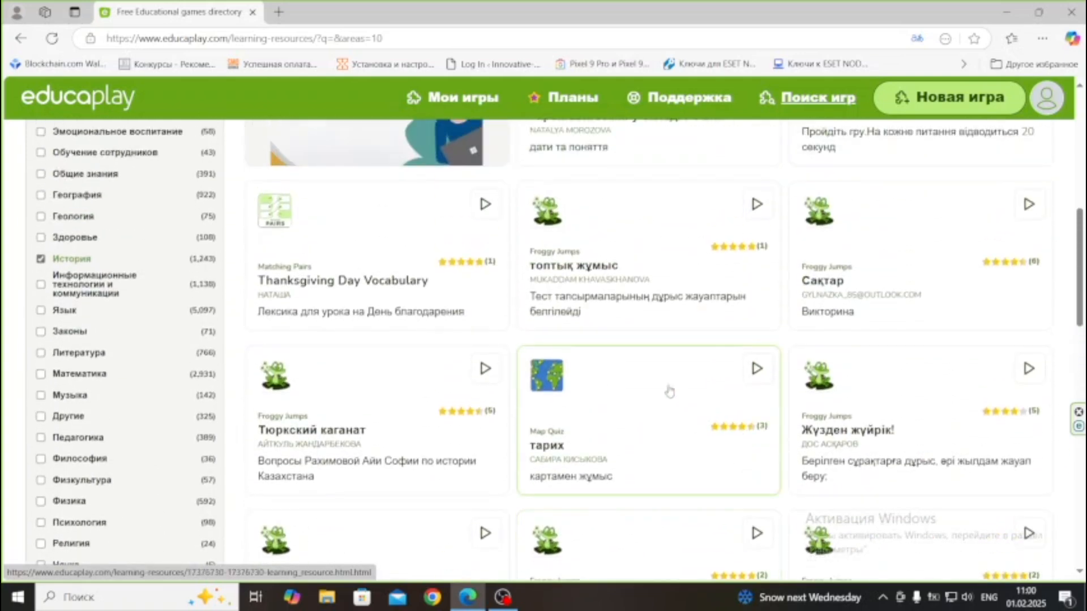
click(603, 281)
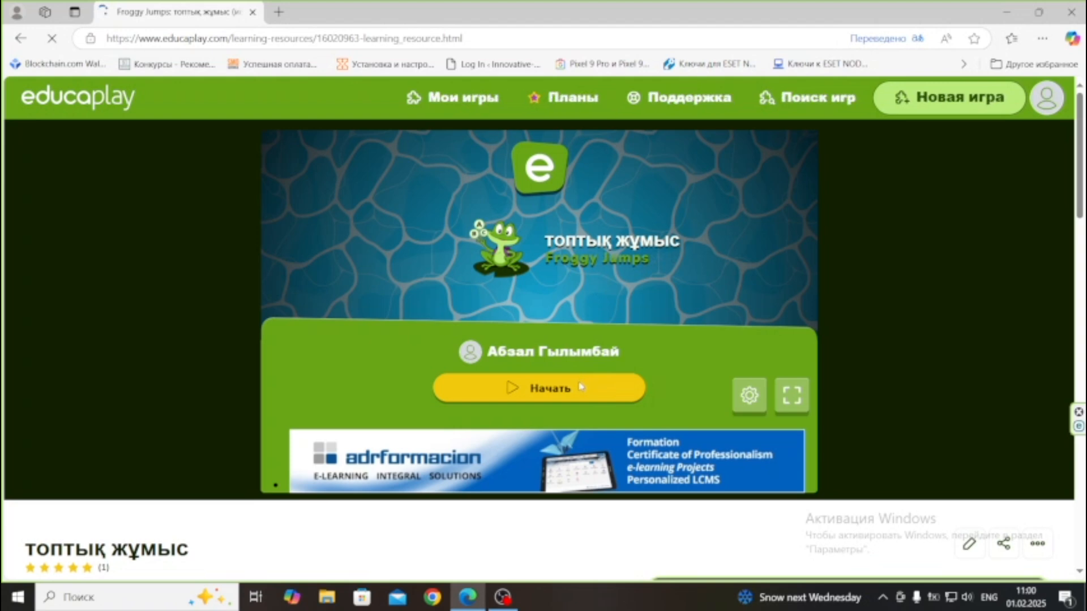
click(525, 389)
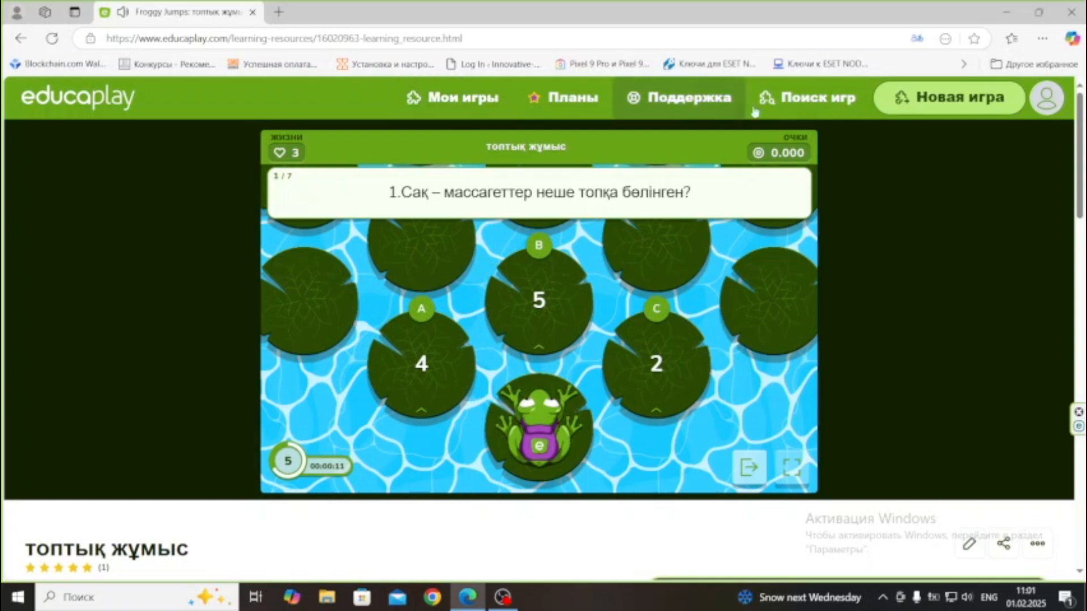
- Leave the game and look over the general educational games catalogue again
click(772, 101)
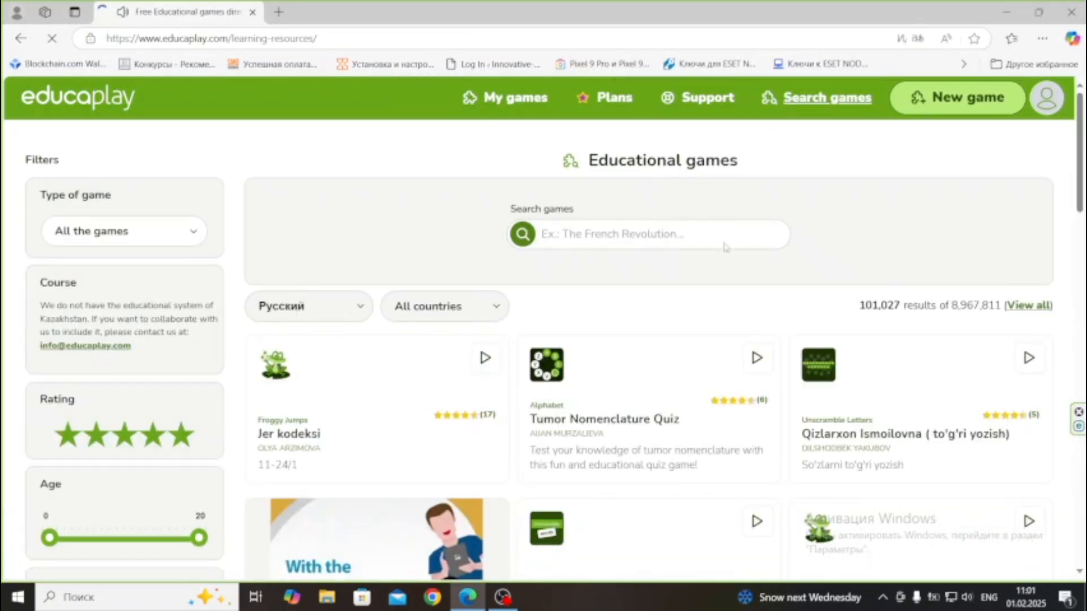
scroll(726, 249, down, 5)
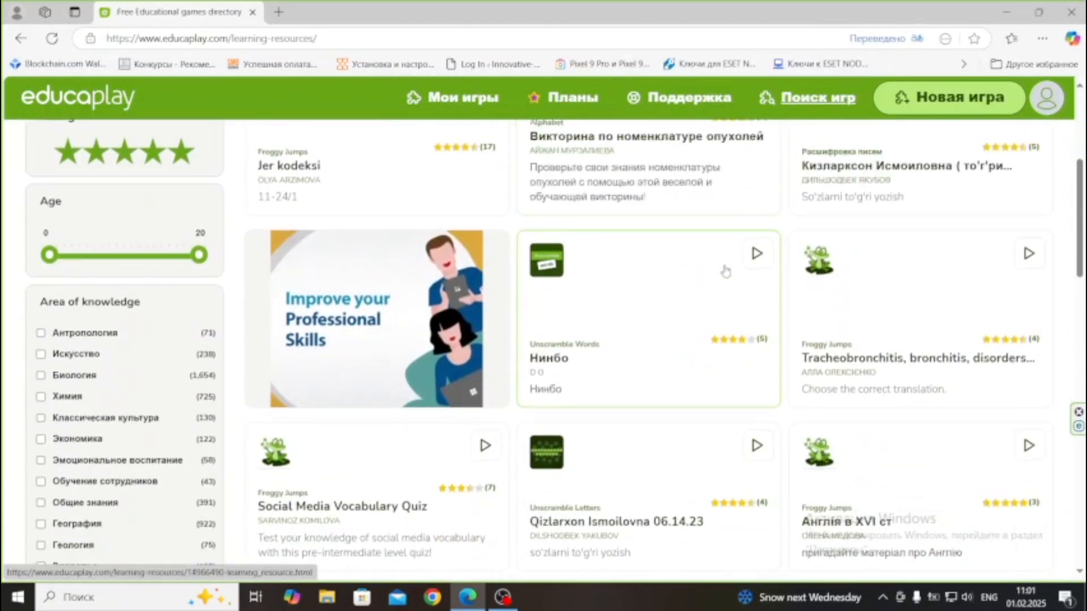
scroll(726, 271, up, 5)
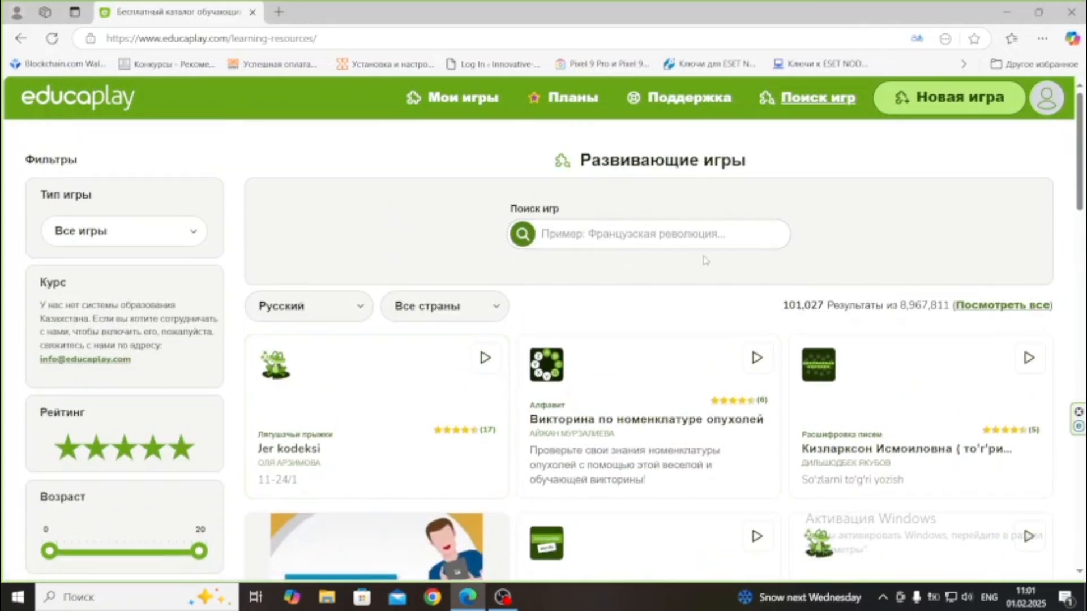
- Start creating a new game and examine the available game types and their descriptions
click(932, 105)
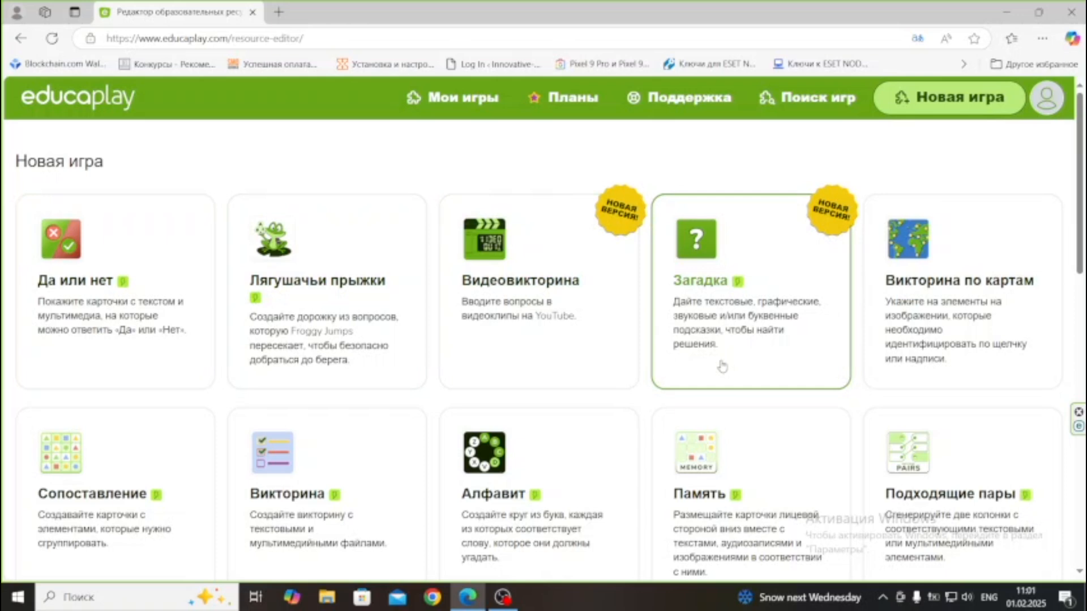
scroll(722, 366, down, 1)
scroll(722, 366, down, 1)
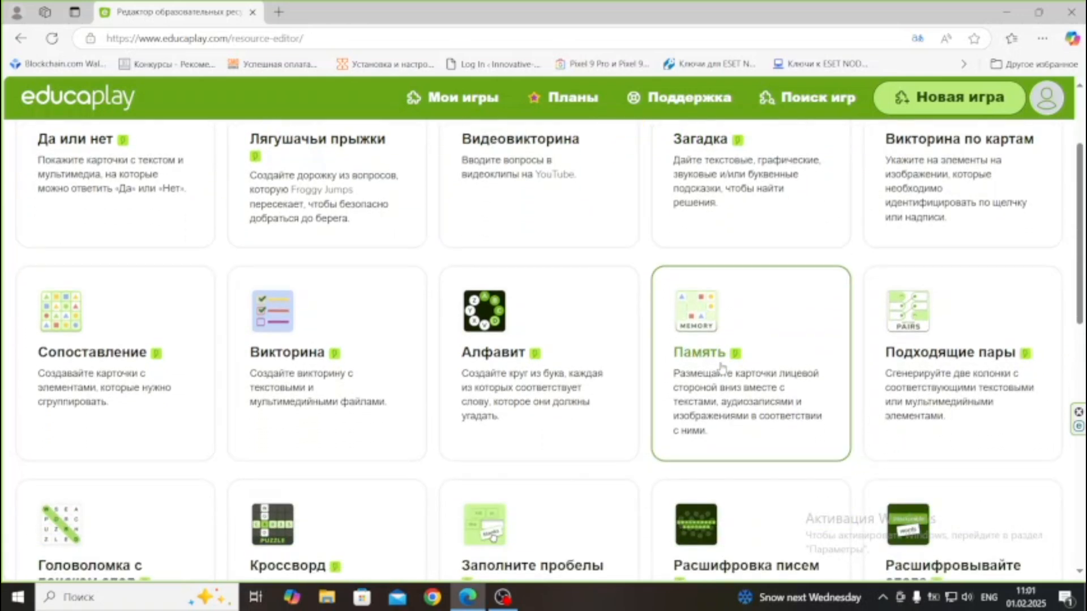
scroll(721, 366, down, 1)
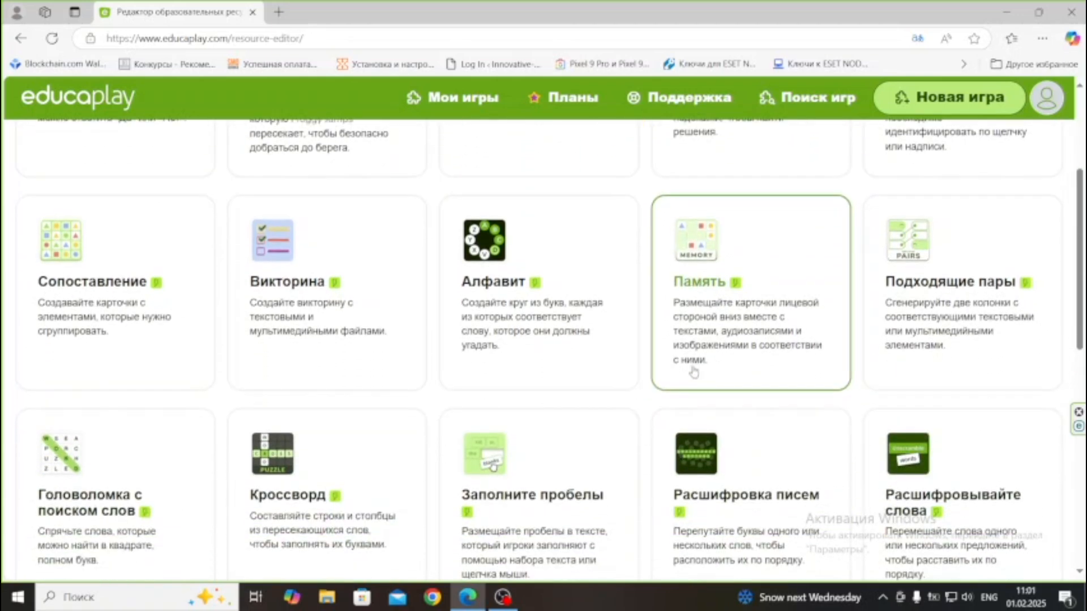
scroll(79, 384, up, 2)
scroll(79, 387, down, 1)
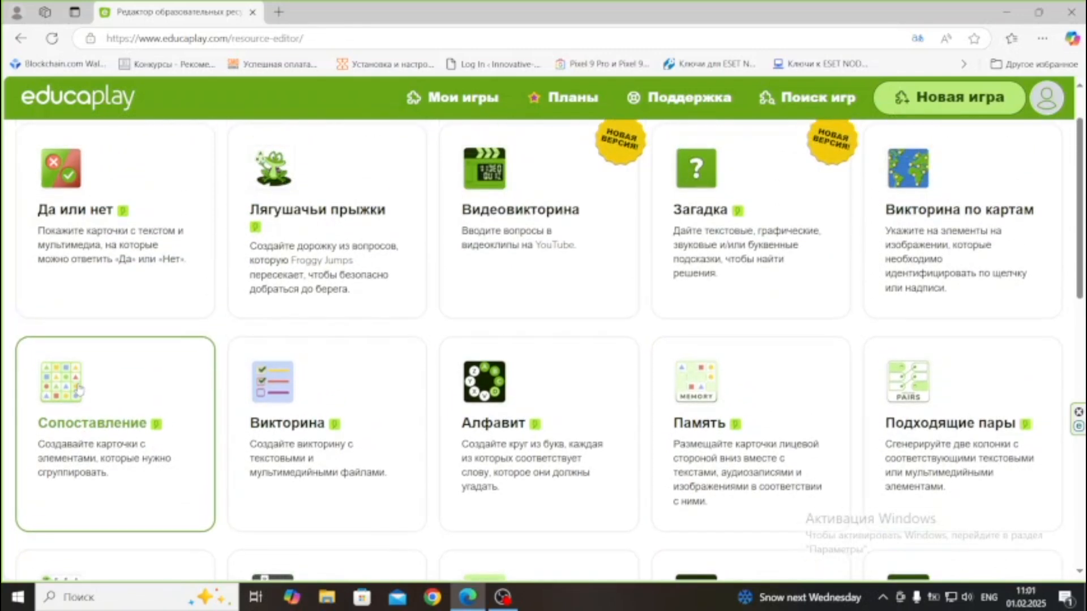
scroll(79, 388, down, 1)
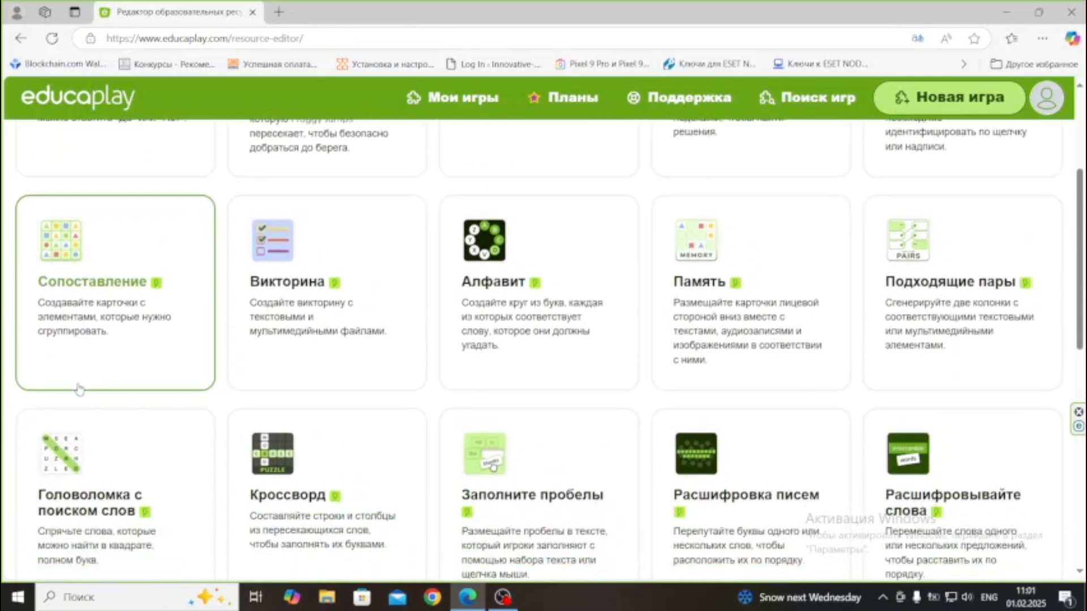
scroll(79, 389, down, 1)
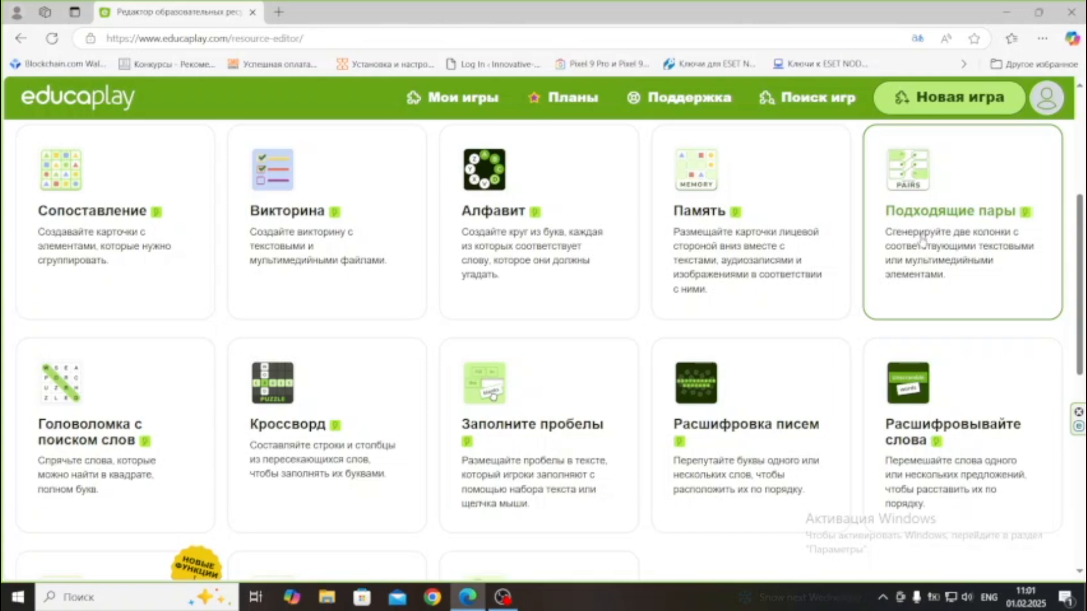
- Look through the remaining game types and start creating a Froggy Jumps (Лягушачьи прыжки) game
scroll(538, 271, down, 1)
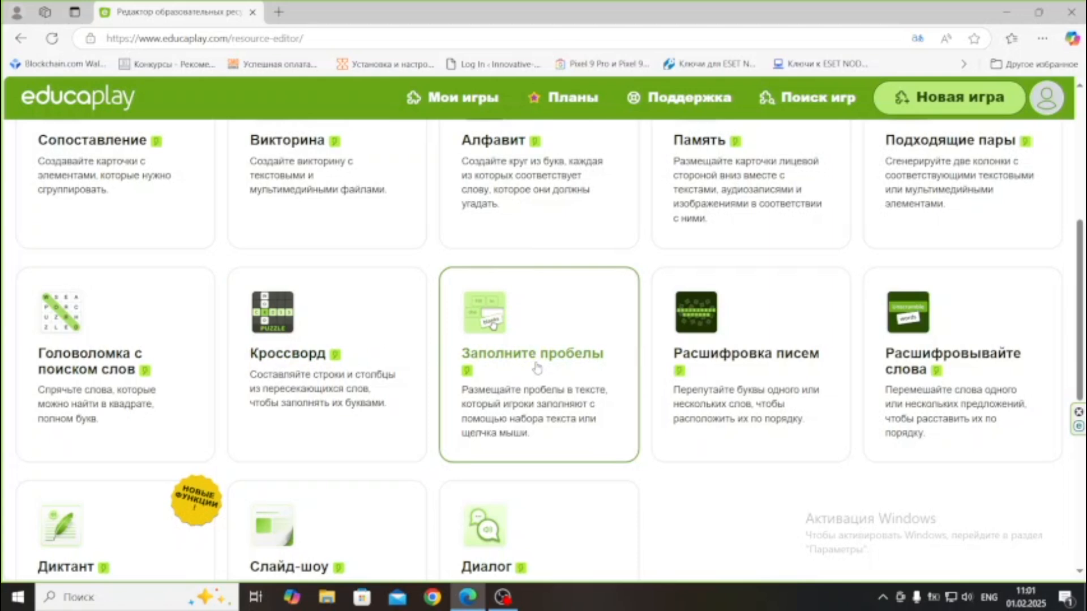
scroll(537, 368, down, 1)
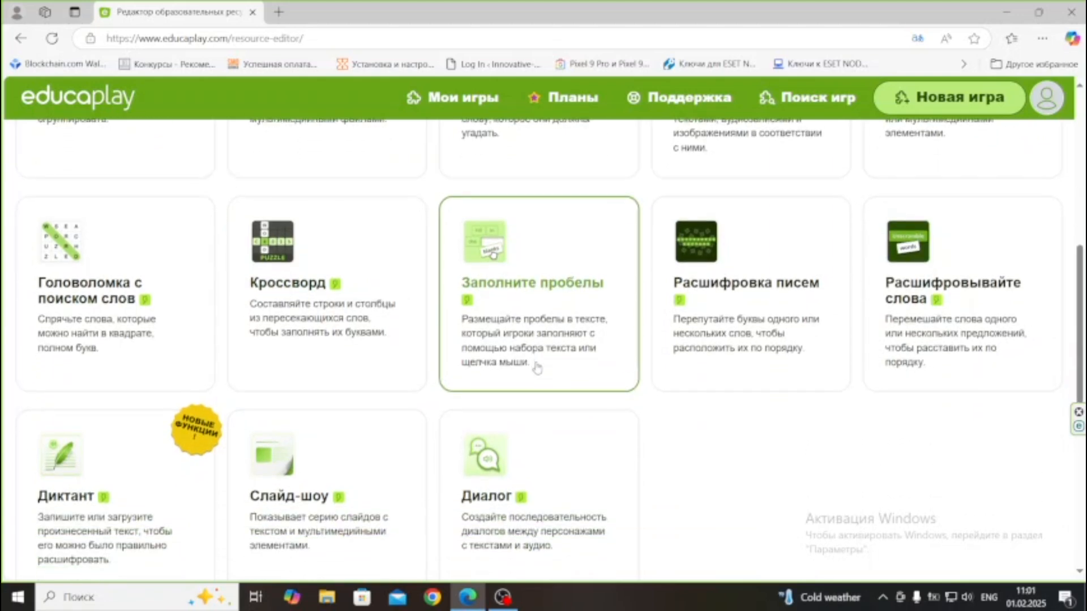
scroll(537, 368, up, 6)
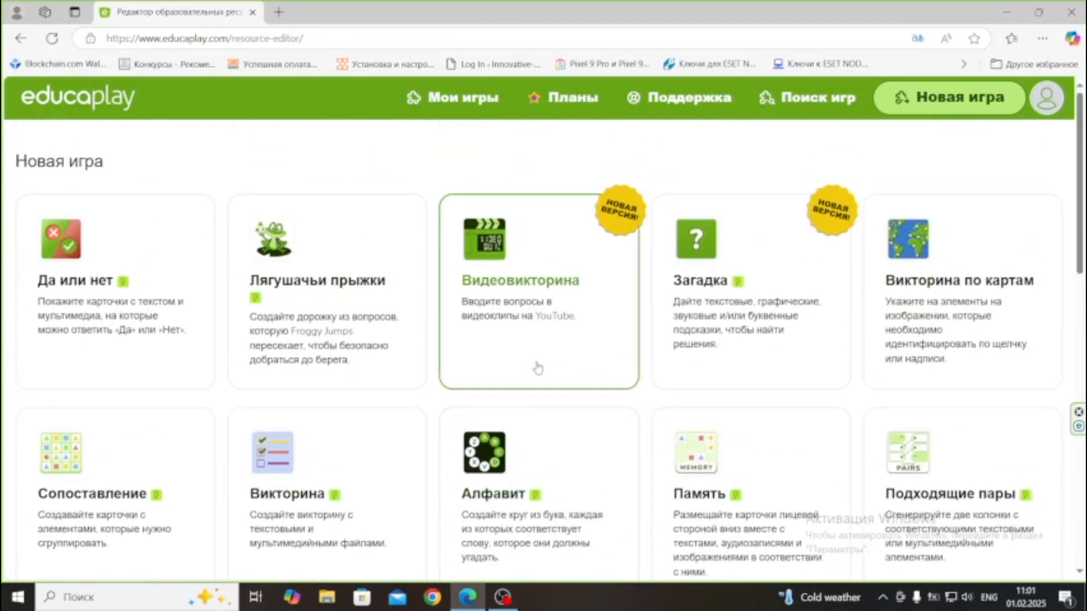
click(312, 297)
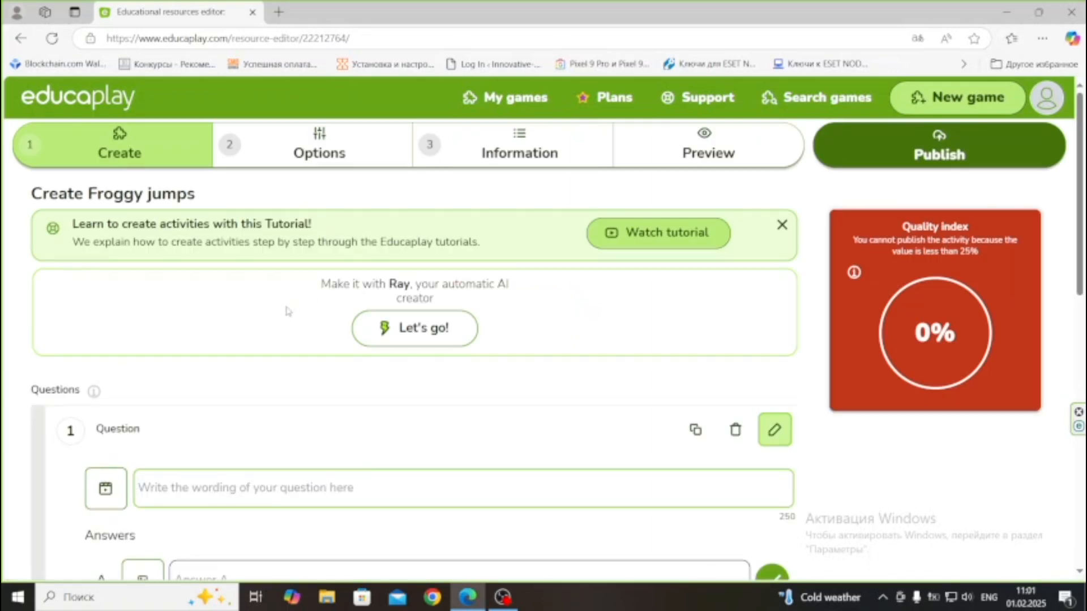
- Examine the blank question and answer fields of the Froggy Jumps game and add a second question
scroll(288, 310, down, 2)
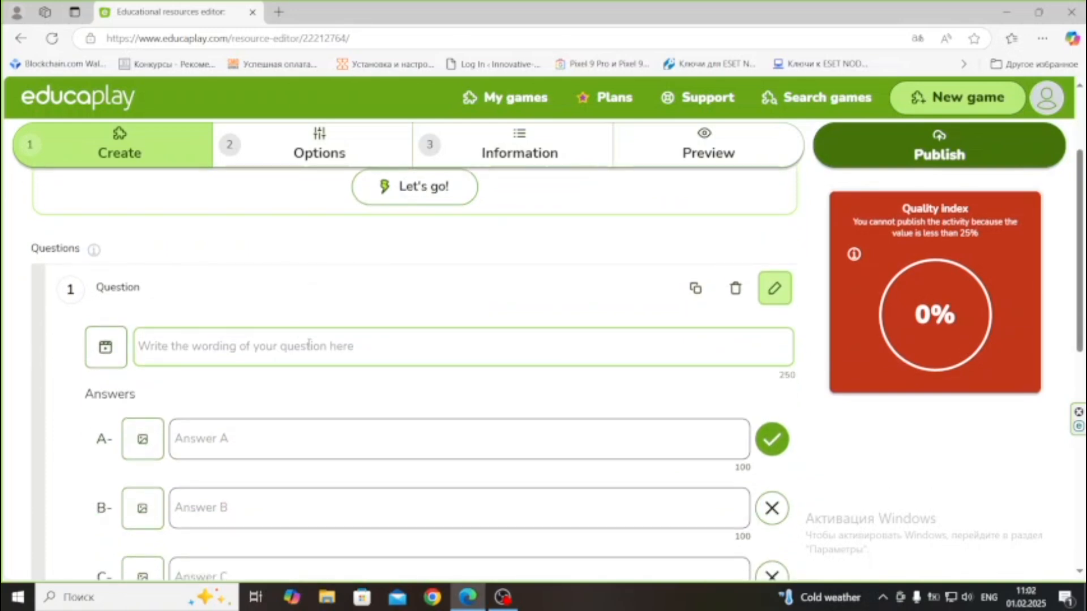
scroll(286, 346, down, 2)
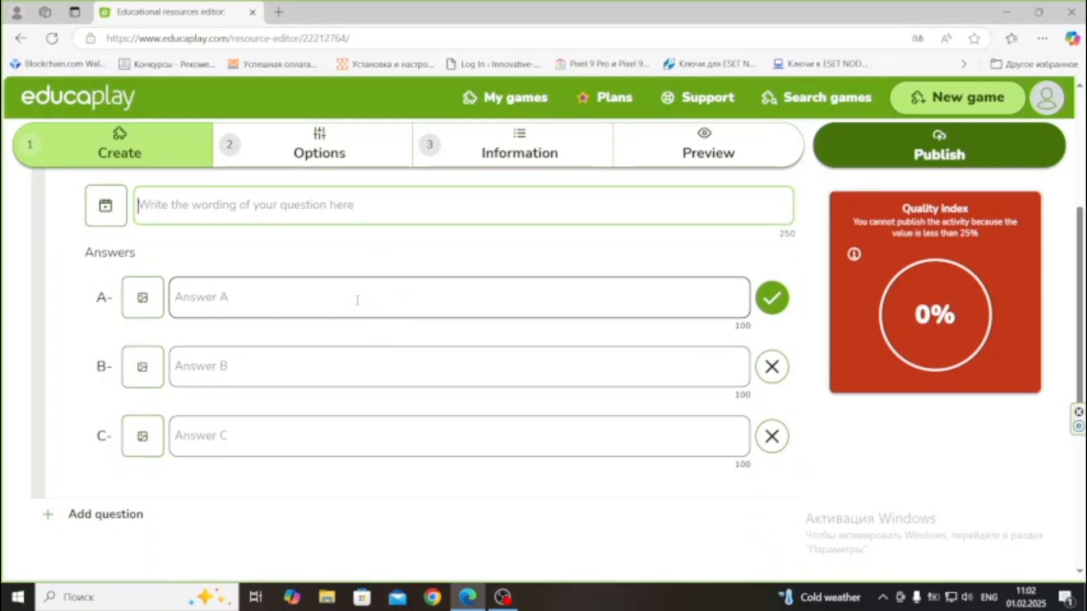
scroll(215, 441, down, 1)
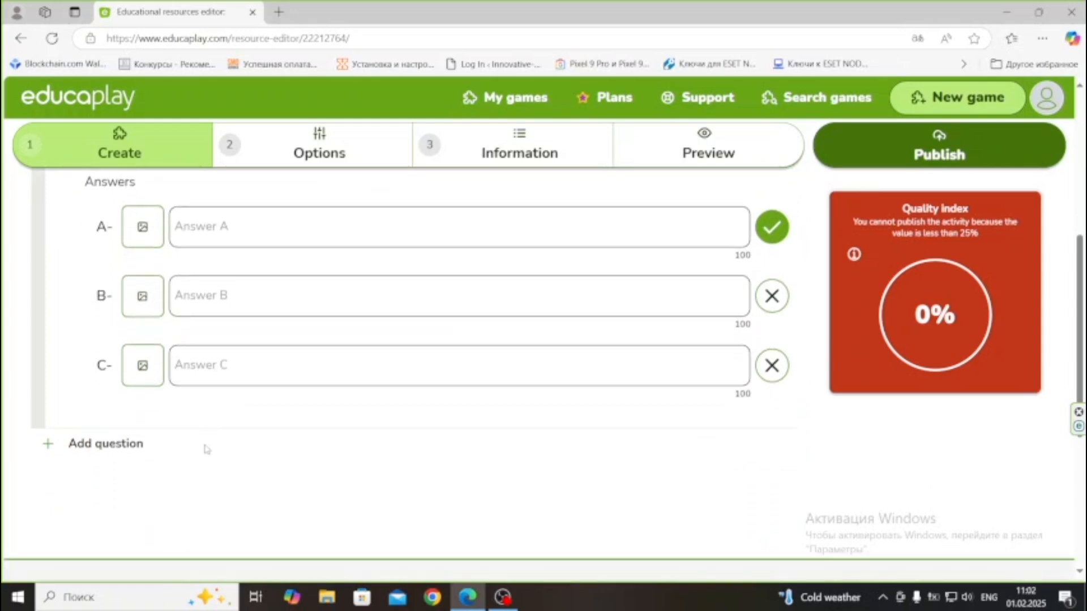
click(96, 445)
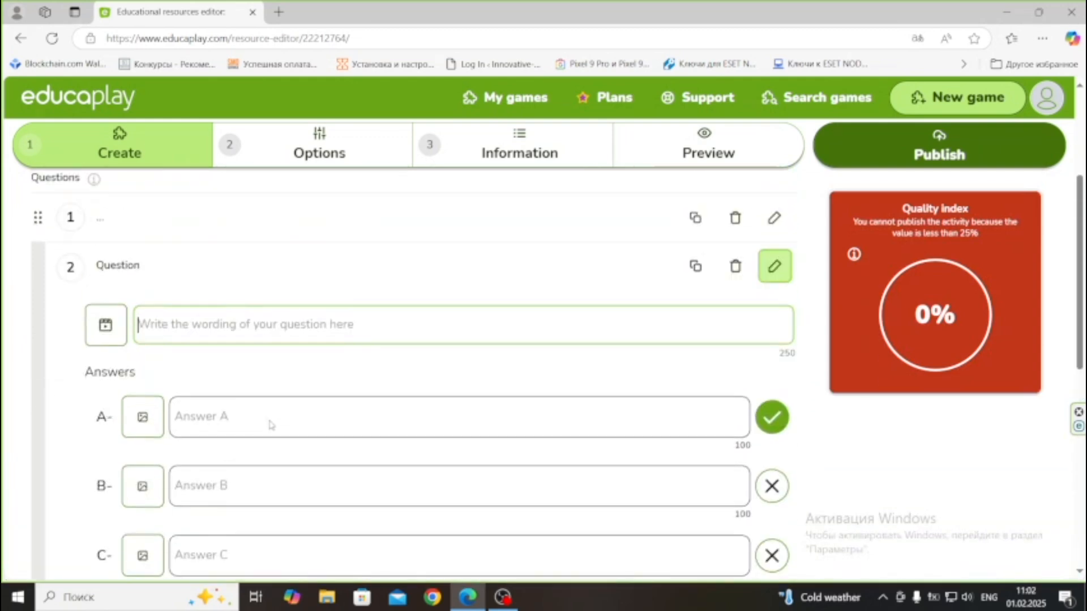
scroll(270, 425, up, 4)
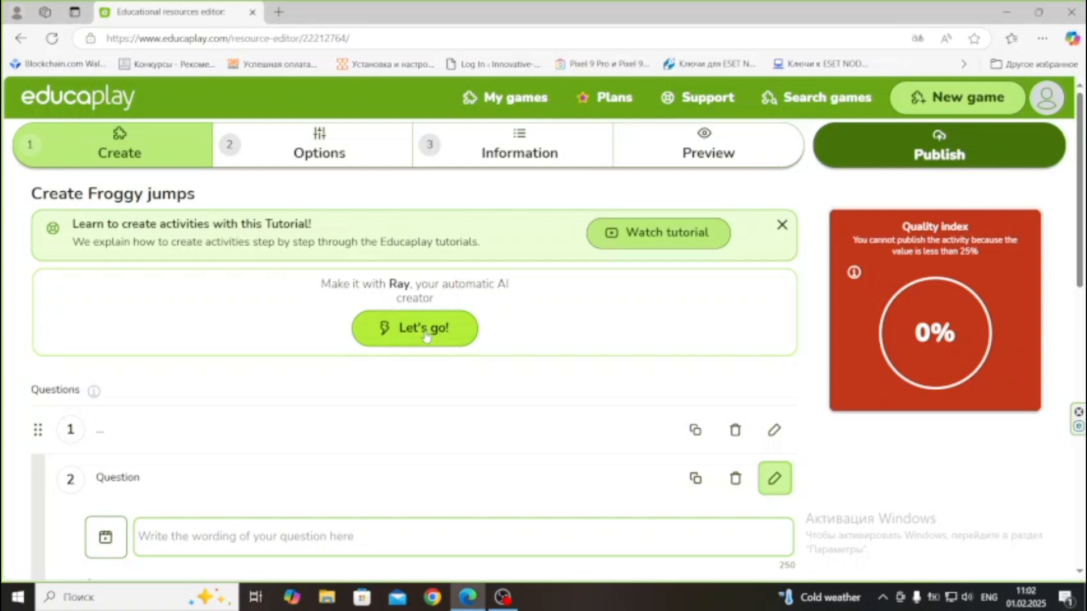
- Look over the Froggy Jumps options, from lives, time and question order to the Premium advanced settings, logo and colors
click(345, 156)
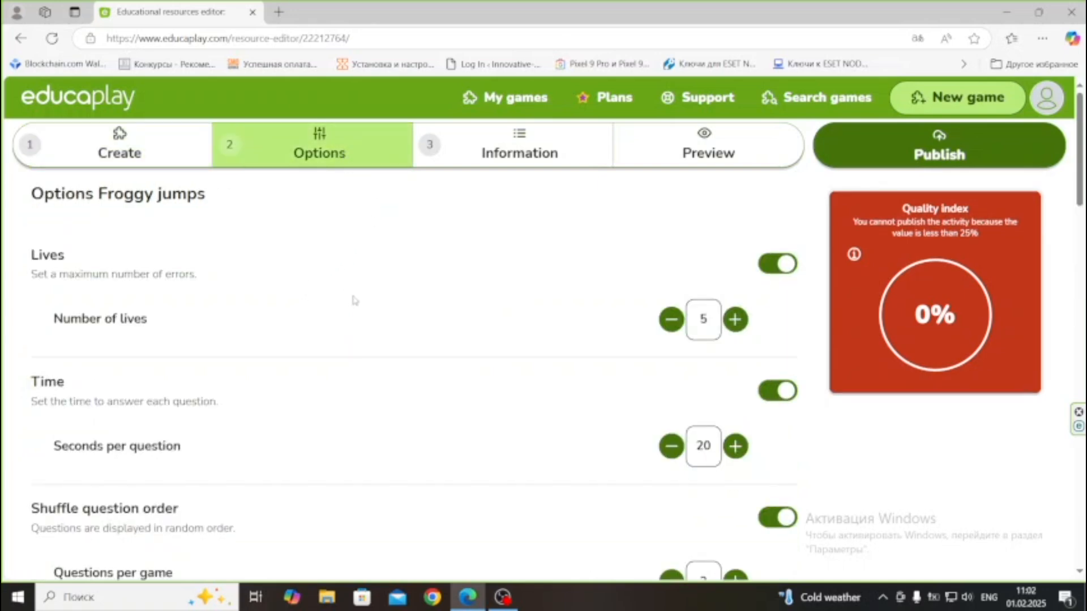
scroll(594, 331, down, 1)
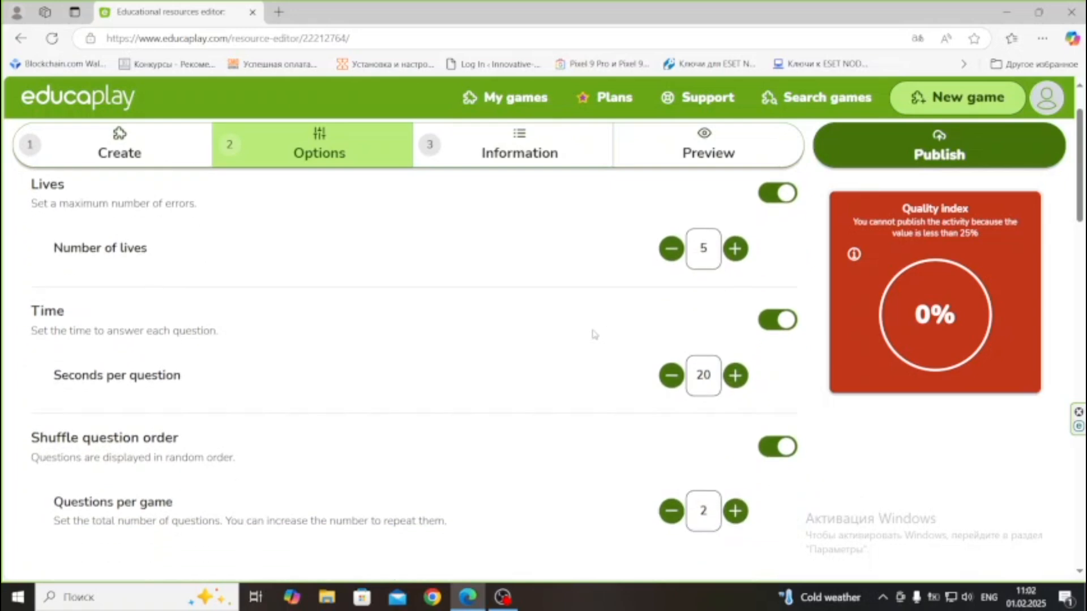
scroll(612, 375, down, 2)
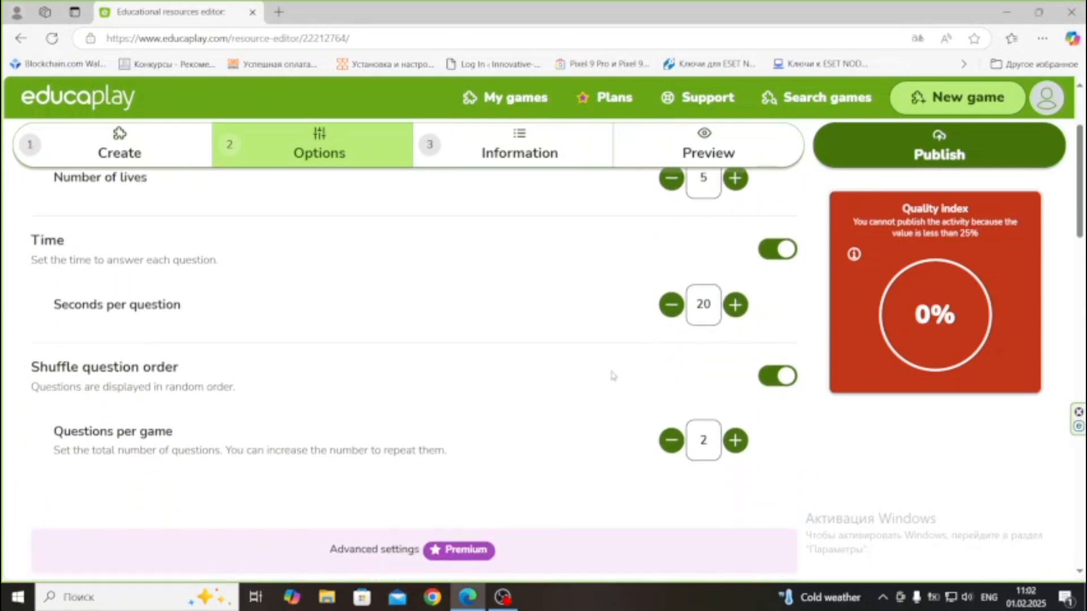
scroll(611, 376, down, 7)
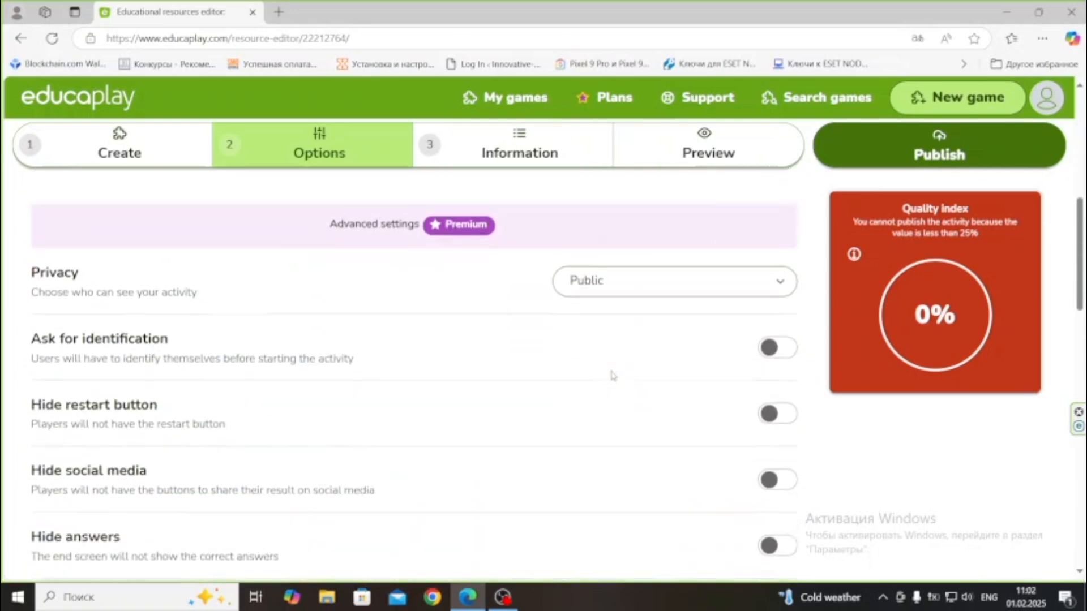
scroll(613, 376, down, 5)
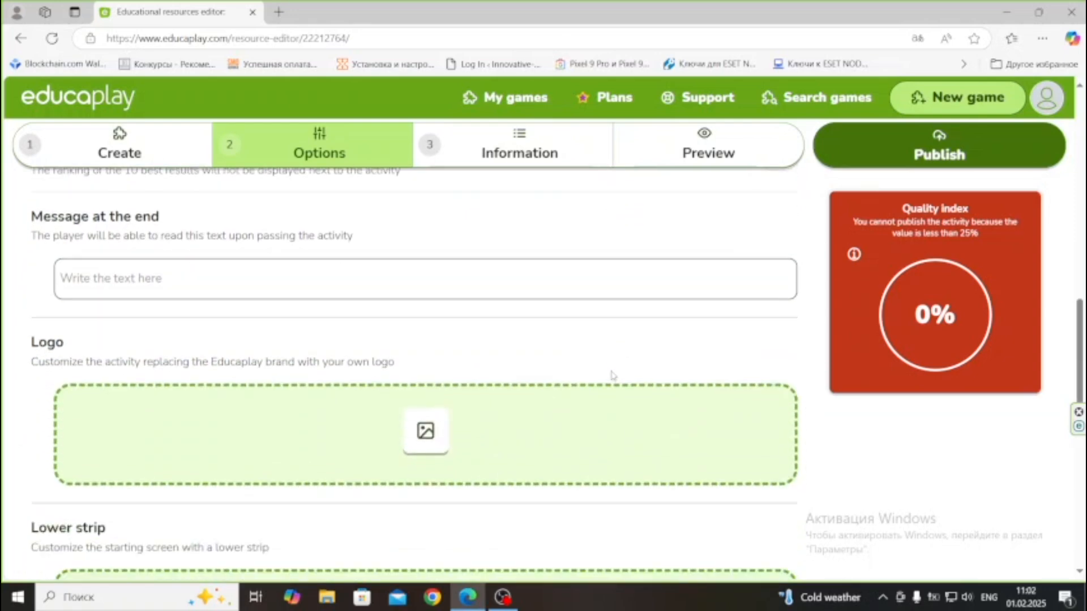
scroll(612, 375, down, 3)
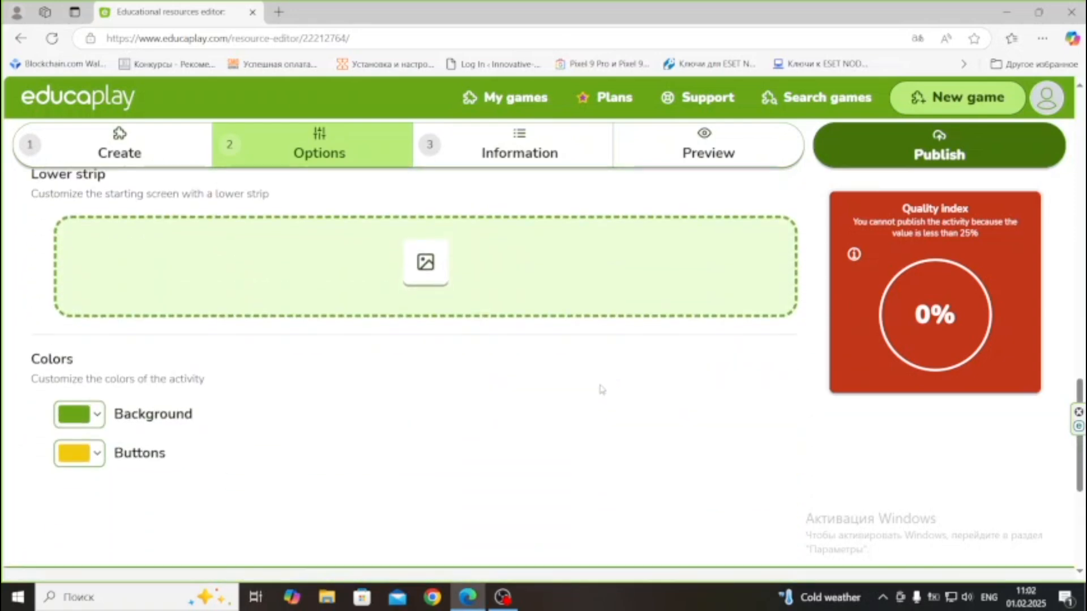
- Translate the editor page into Russian and look over the game options again
right_click(591, 401)
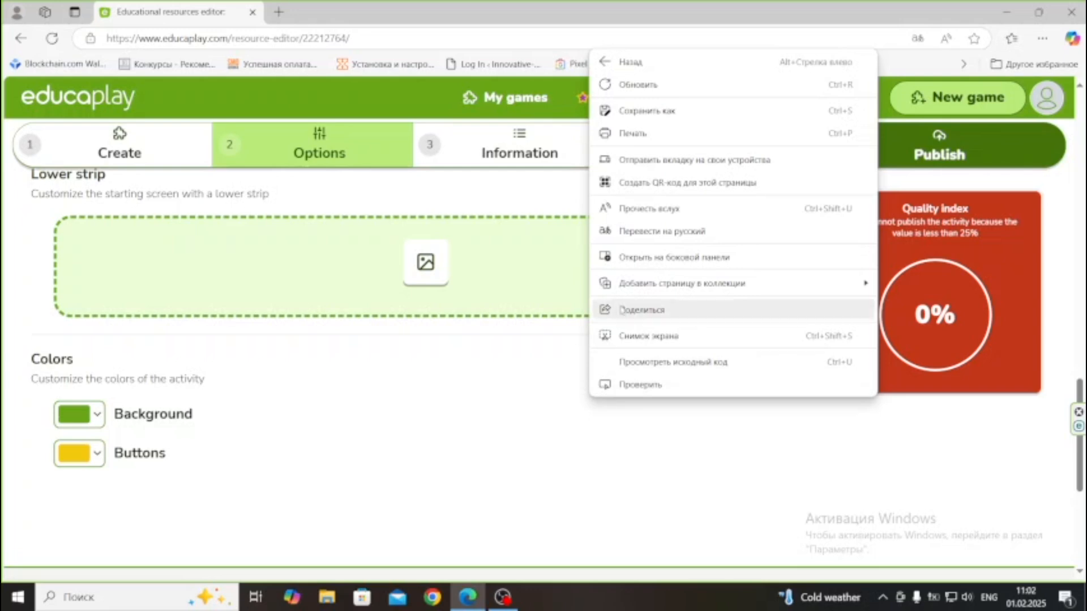
click(642, 236)
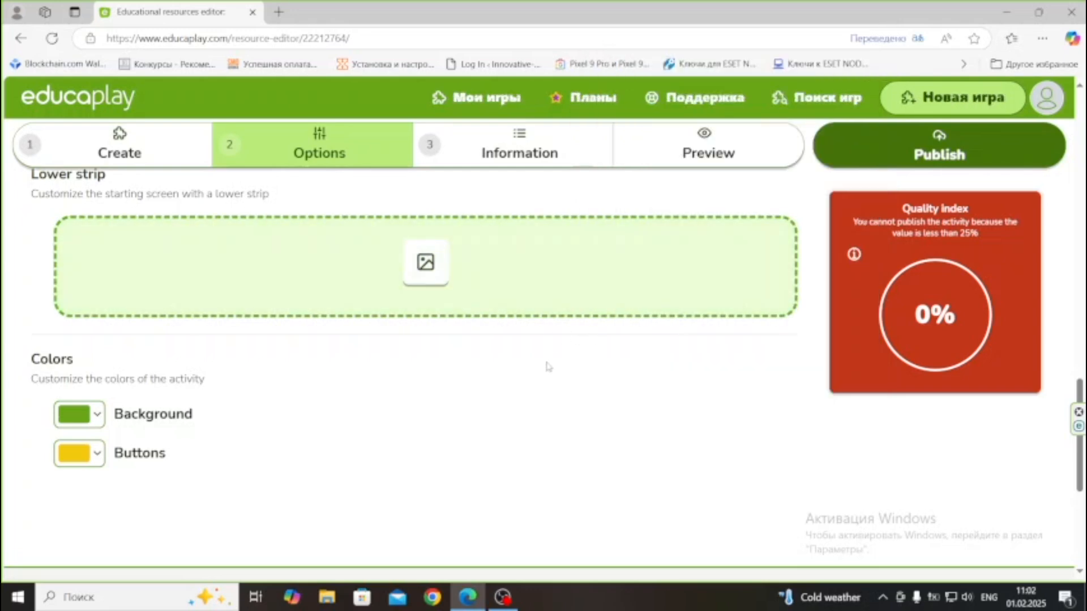
scroll(553, 406, up, 6)
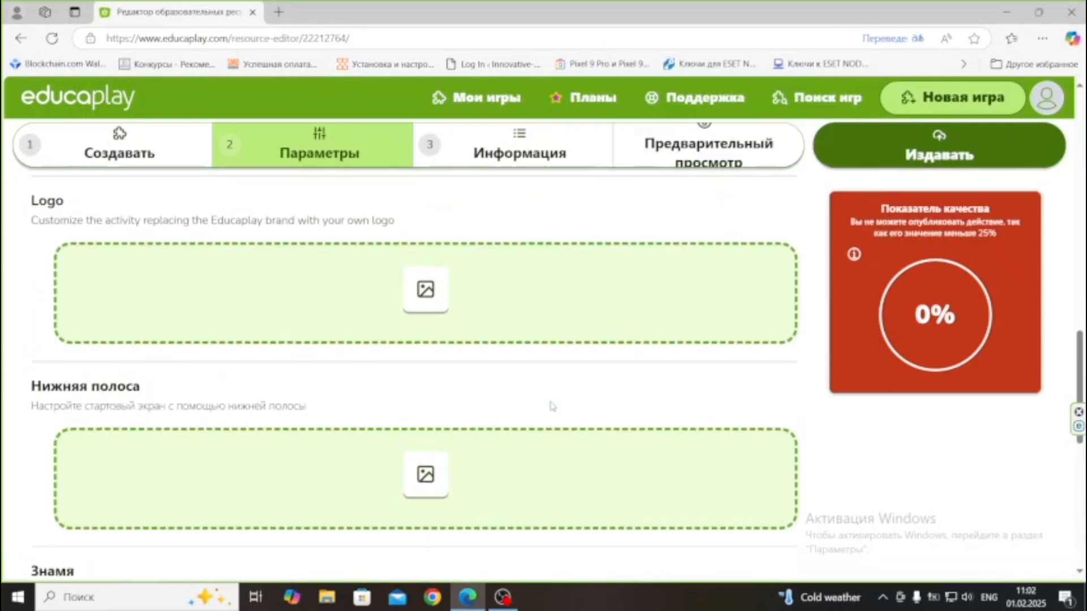
scroll(553, 407, up, 7)
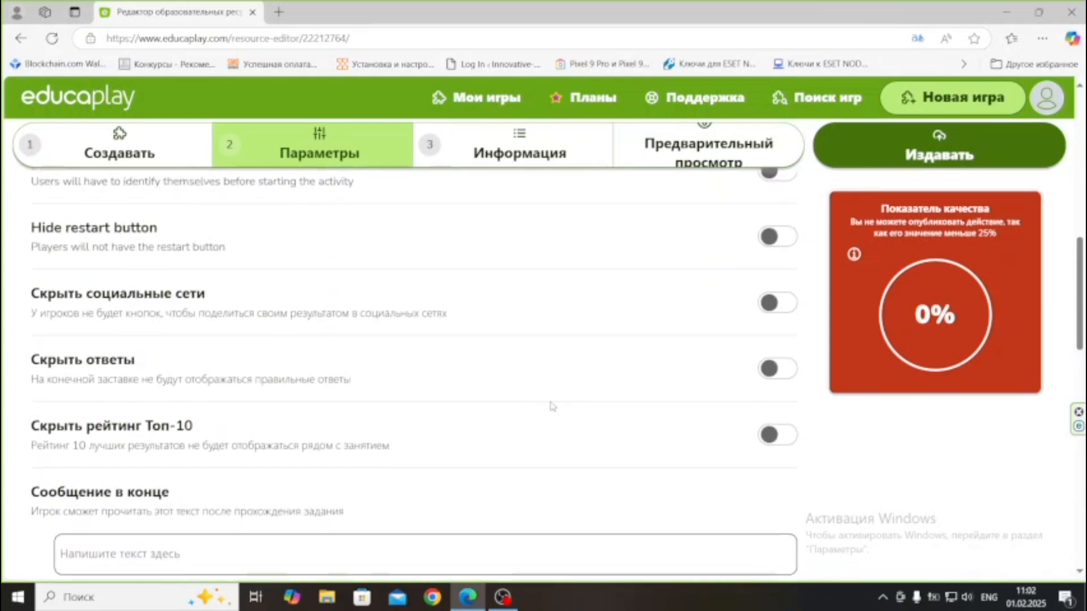
scroll(553, 406, up, 5)
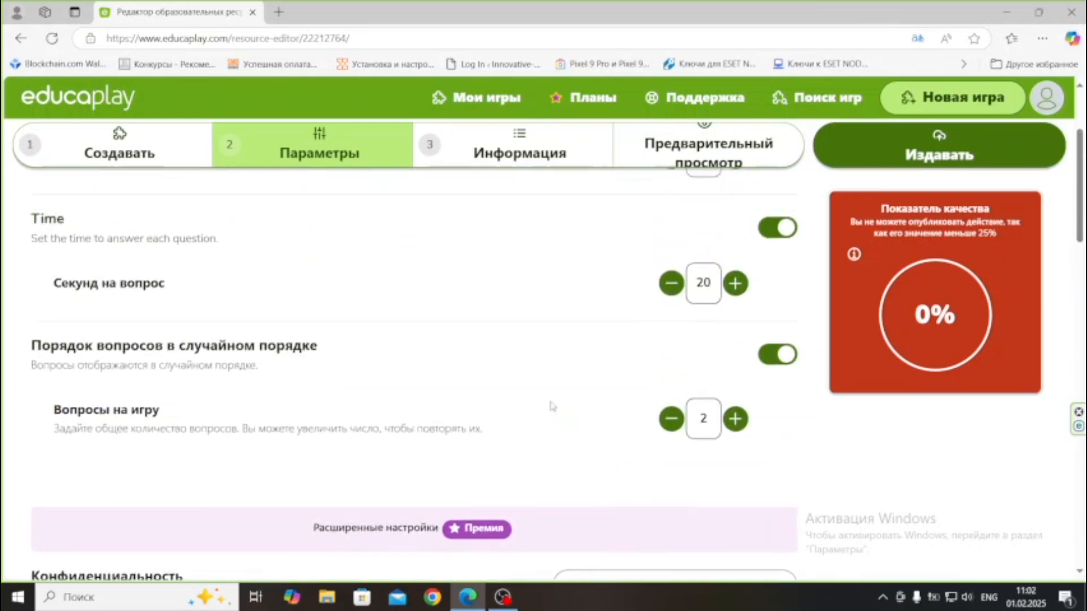
- Look over the game's information fields for language, title, description, age, knowledge area and tags, then open the game preview
click(517, 153)
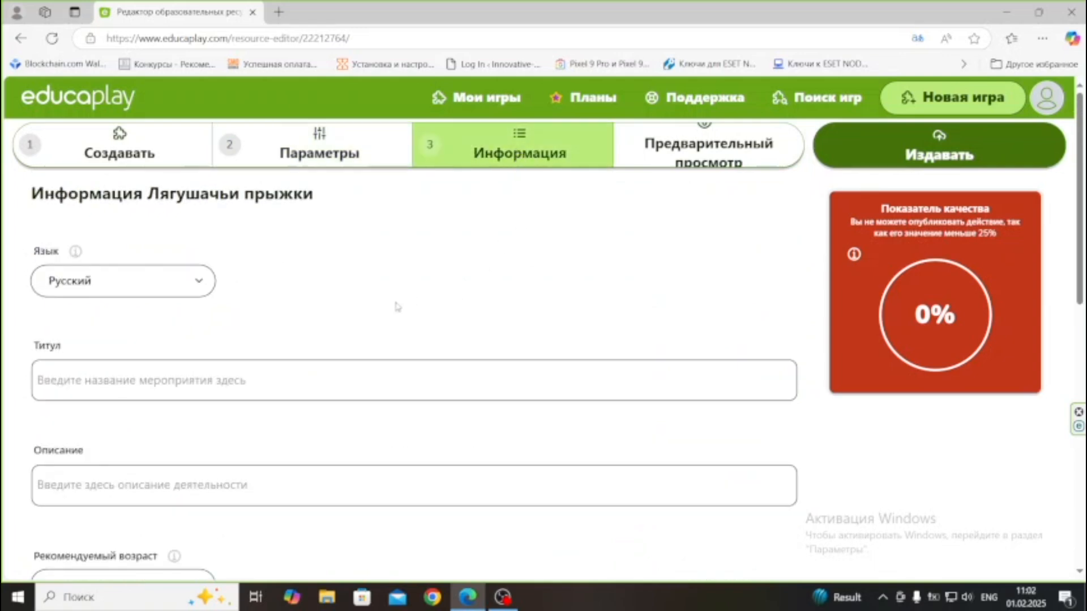
scroll(397, 306, down, 3)
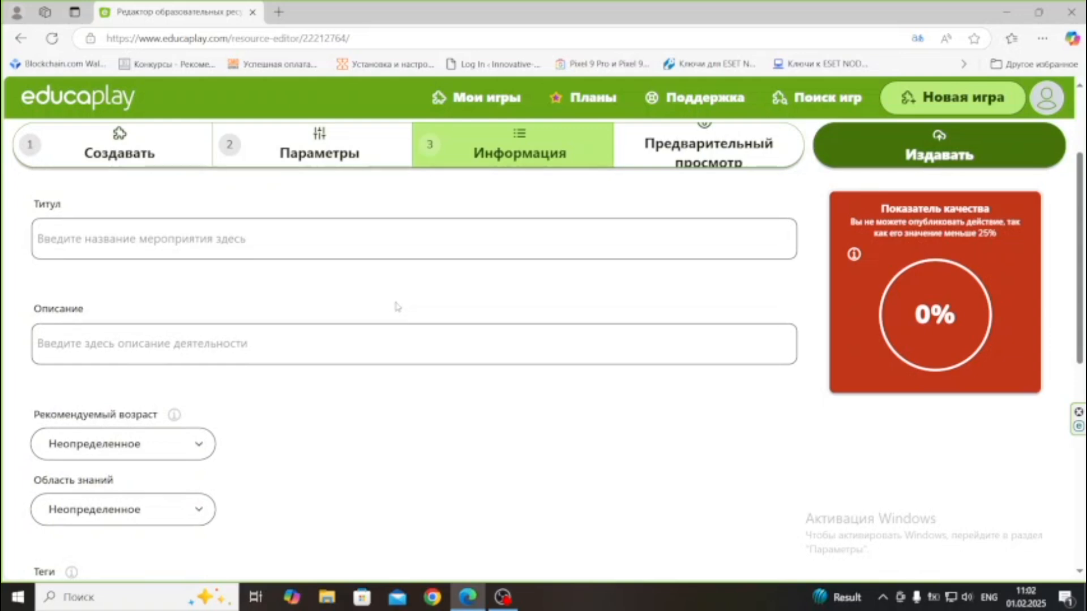
scroll(293, 338, down, 4)
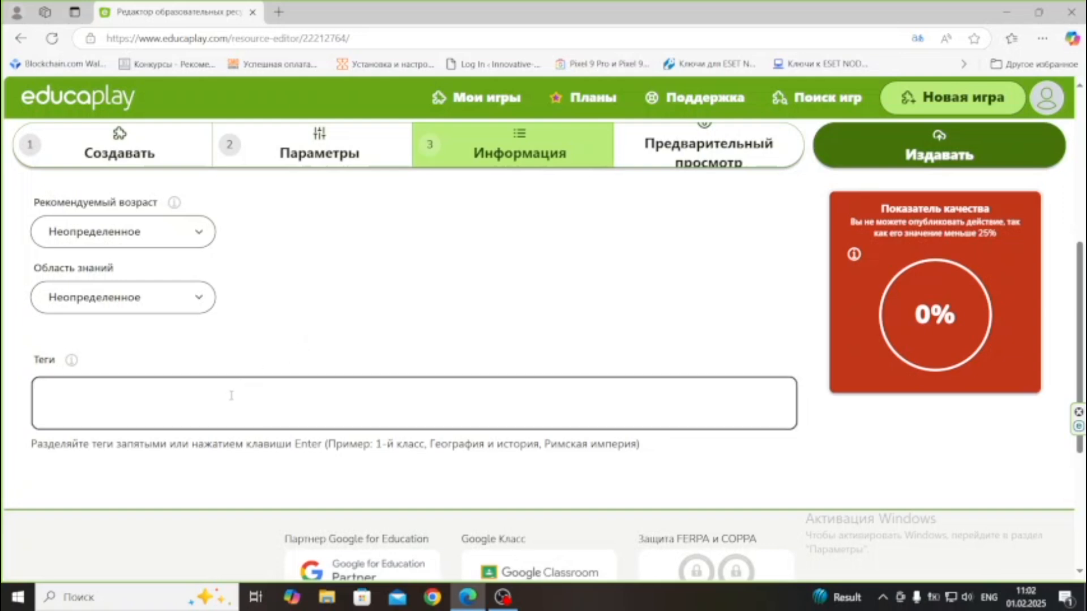
click(677, 152)
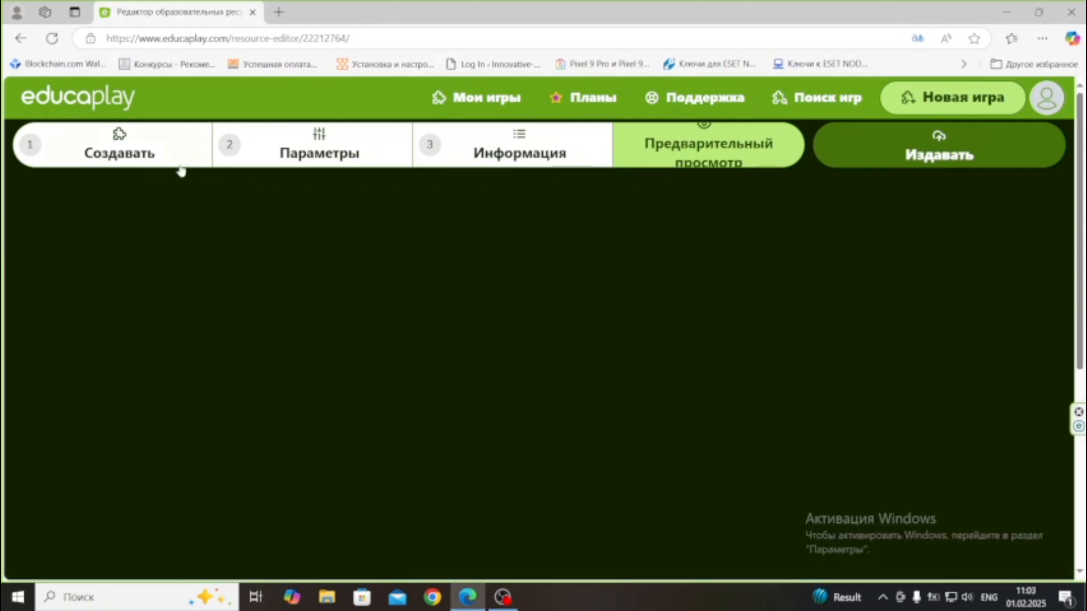
- Return to the game's creation stage, open the Ray AI creator and enter the topics "ежелгі грек мемлекеті, ежелгі грек мифтері," using the Kazakh input language
click(140, 158)
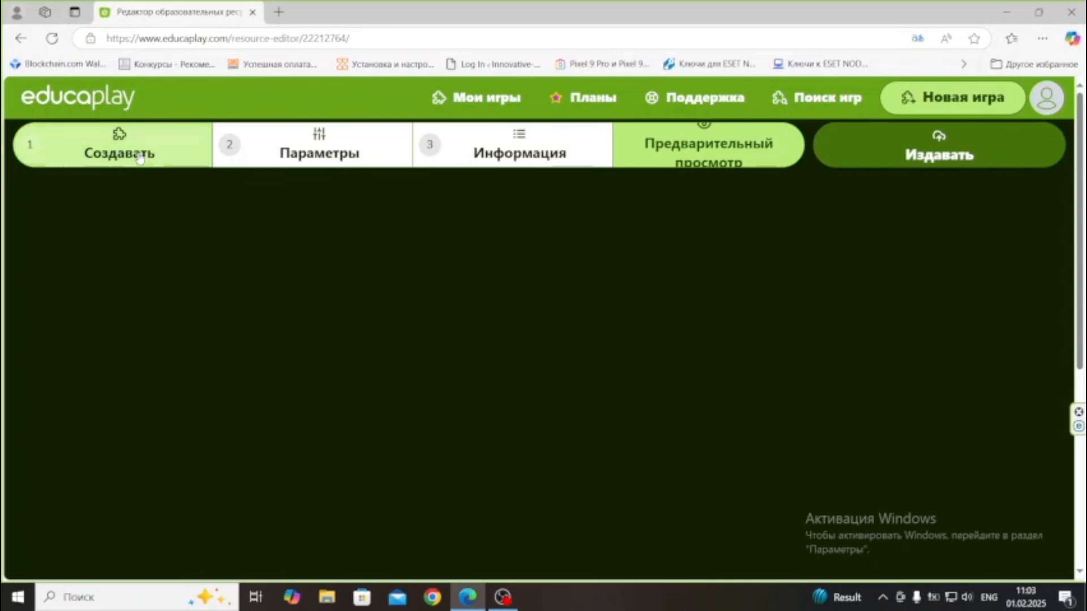
click(429, 346)
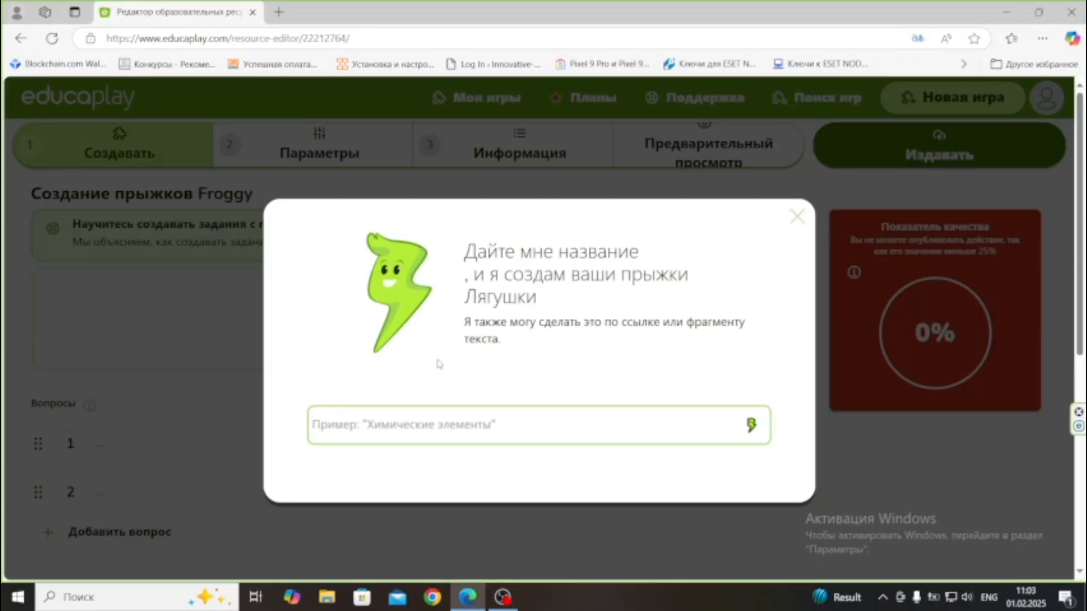
click(455, 425)
key(alt+shift)
key(alt+shift)
text(ежел)
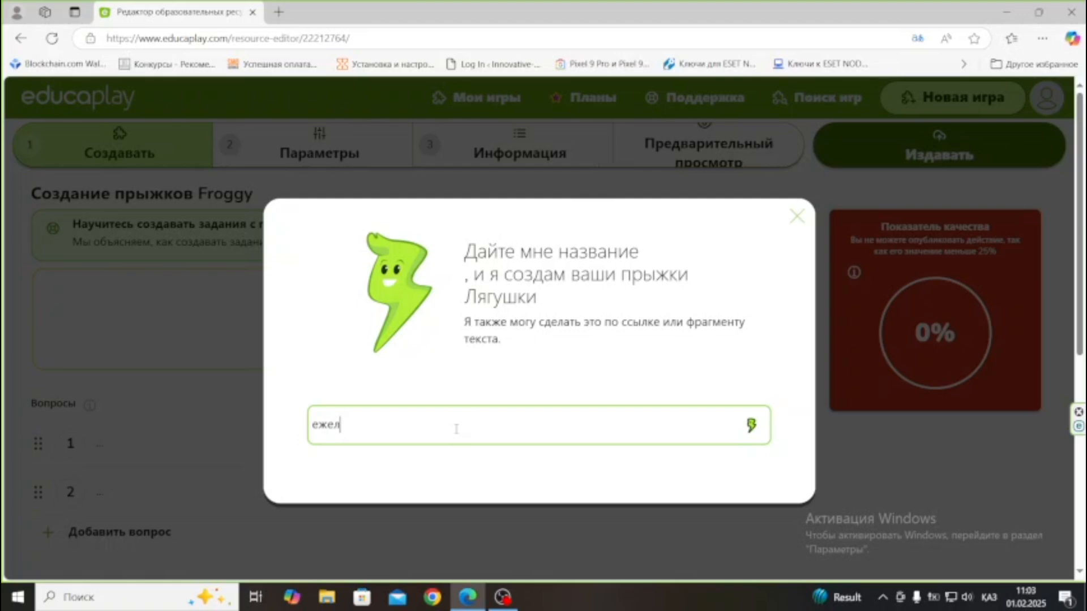
text(гі грек мемлек)
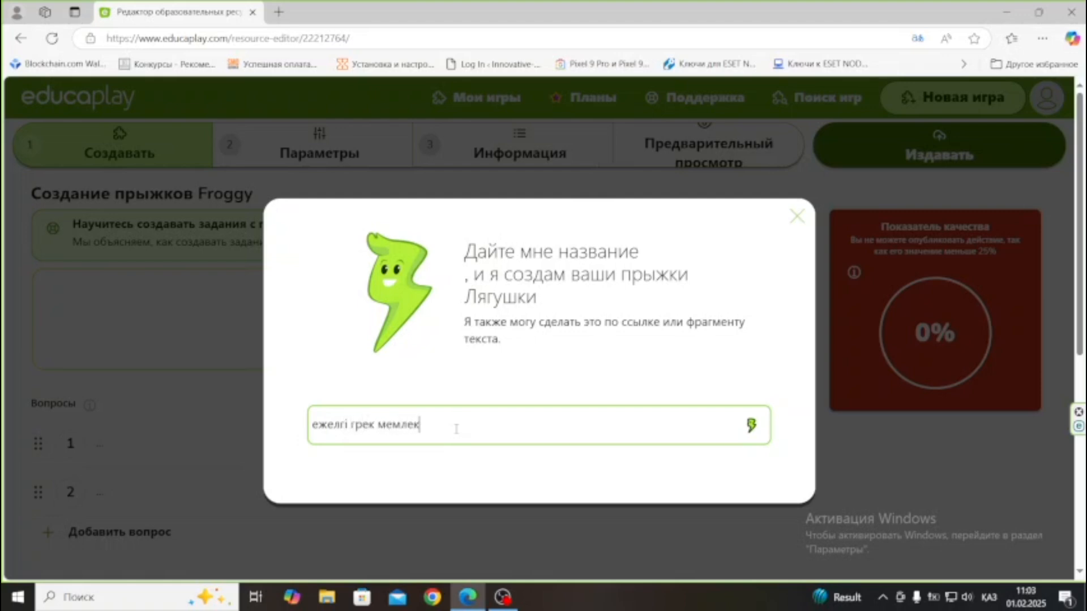
text(еті. ежелгі )
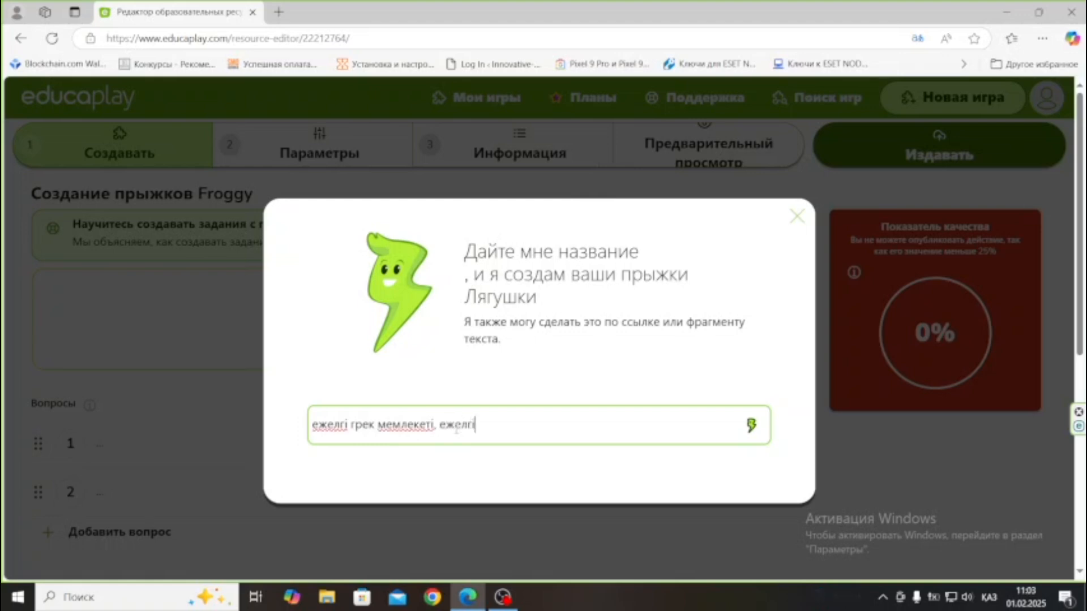
text(грек )
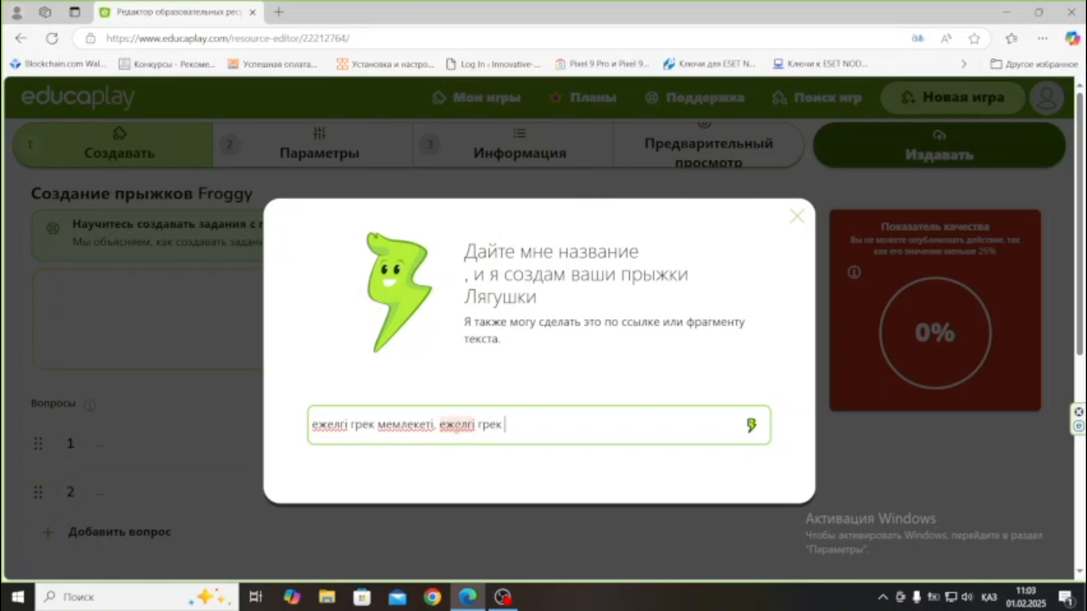
text(мифтер)
text(і.)
- Extend the AI creator's topic text with "грек-троя соғысы, грек-парсы соғысы, қала-мемлекеттер, афины, спарта"
text( грек)
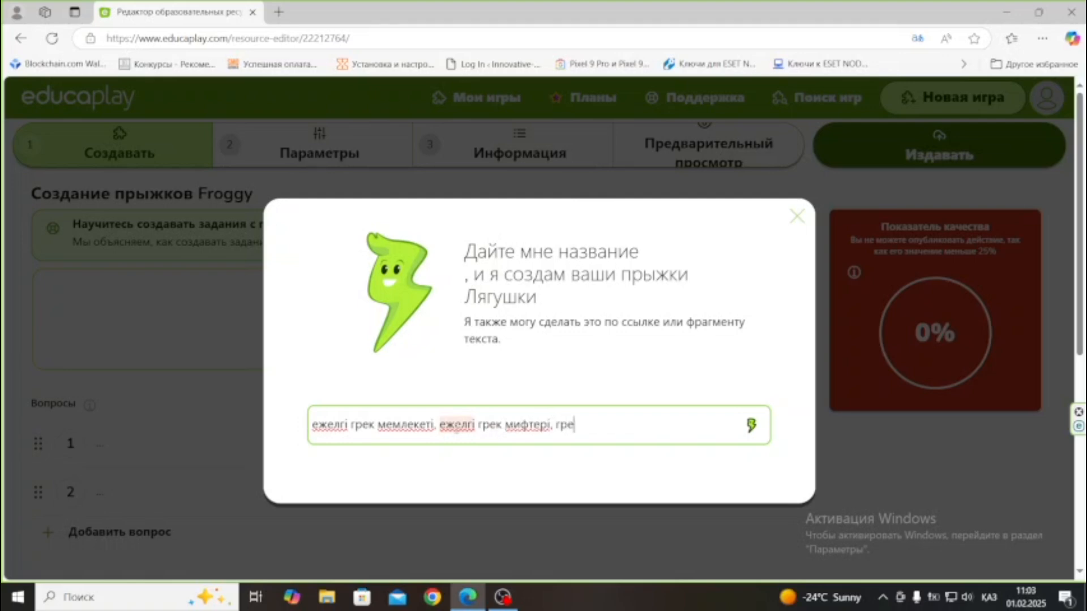
text(-троя соғысы. грек-парсы соғысы)
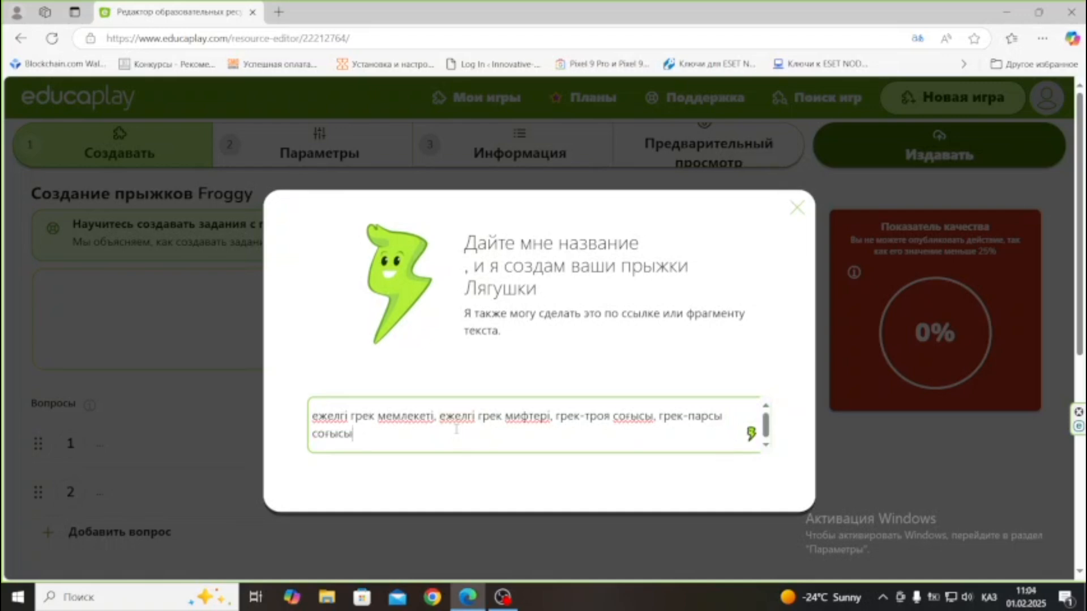
text(, қала-мемлекеттер, афин)
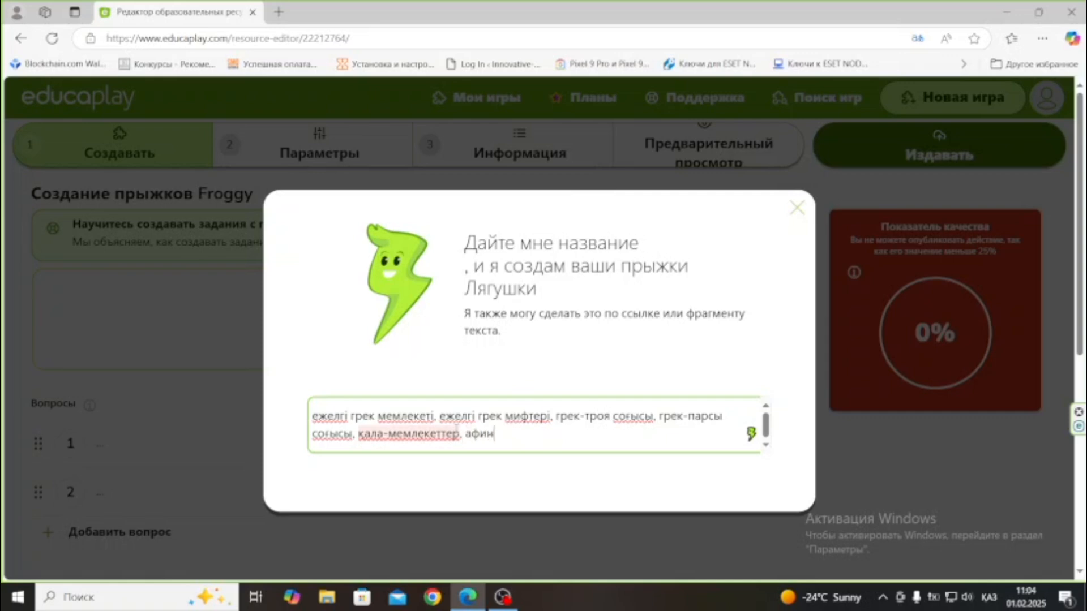
text(ы, спарта)
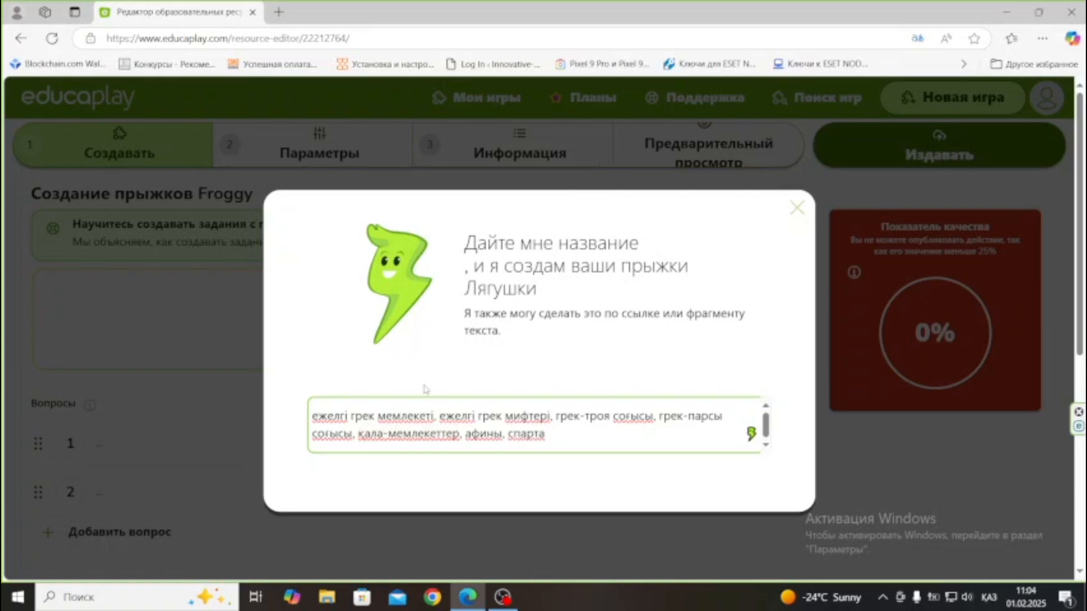
scroll(426, 390, down, 1)
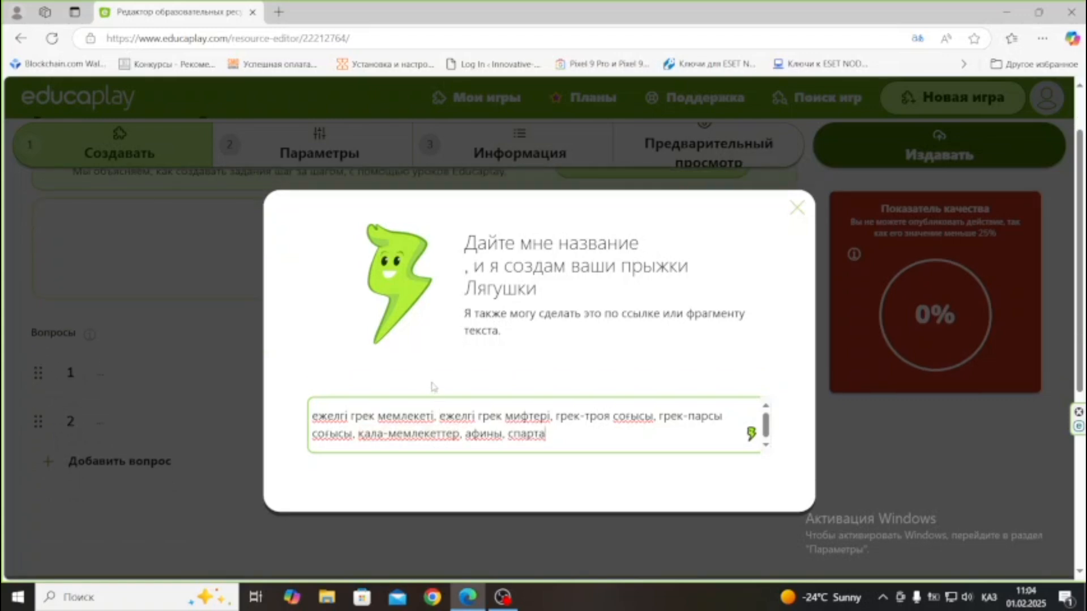
- Generate the Froggy Jumps questions from the entered topics, and check the answer options of question 1 on the ancient Greek city-states
click(750, 433)
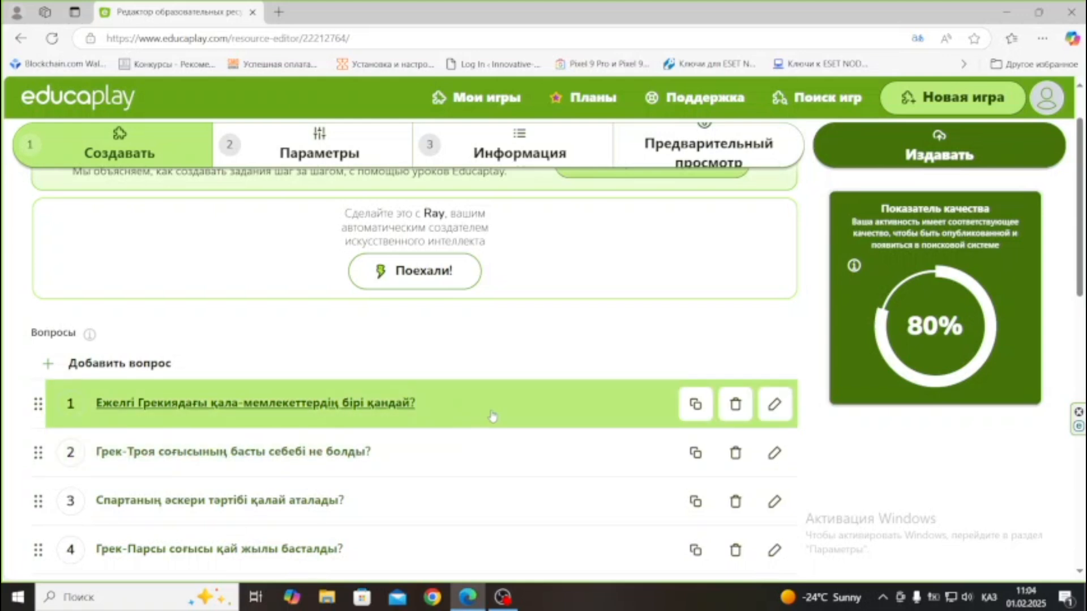
click(774, 404)
scroll(778, 409, down, 3)
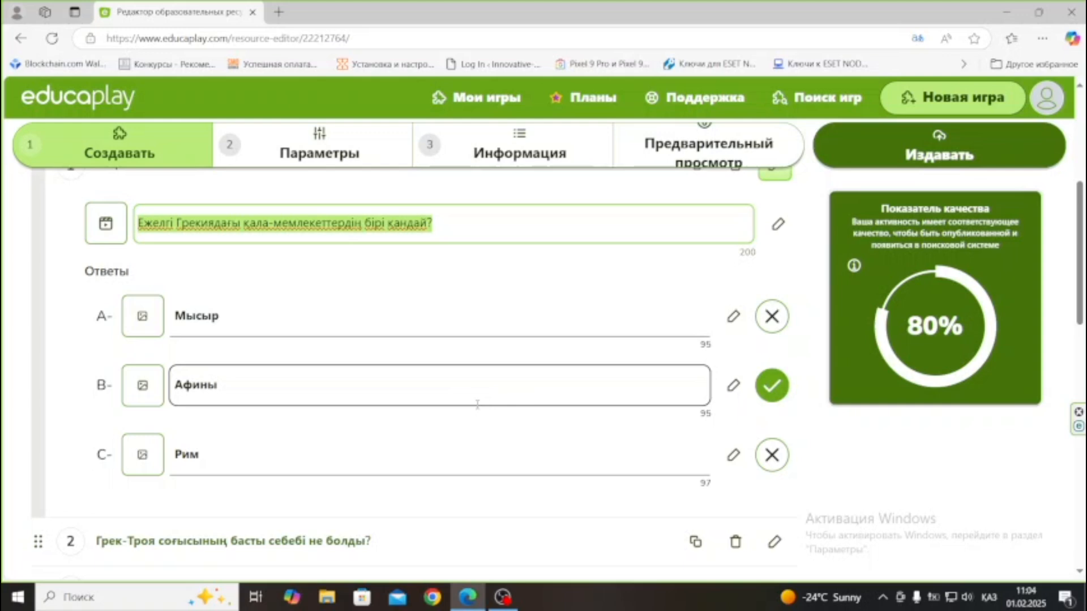
scroll(477, 405, up, 4)
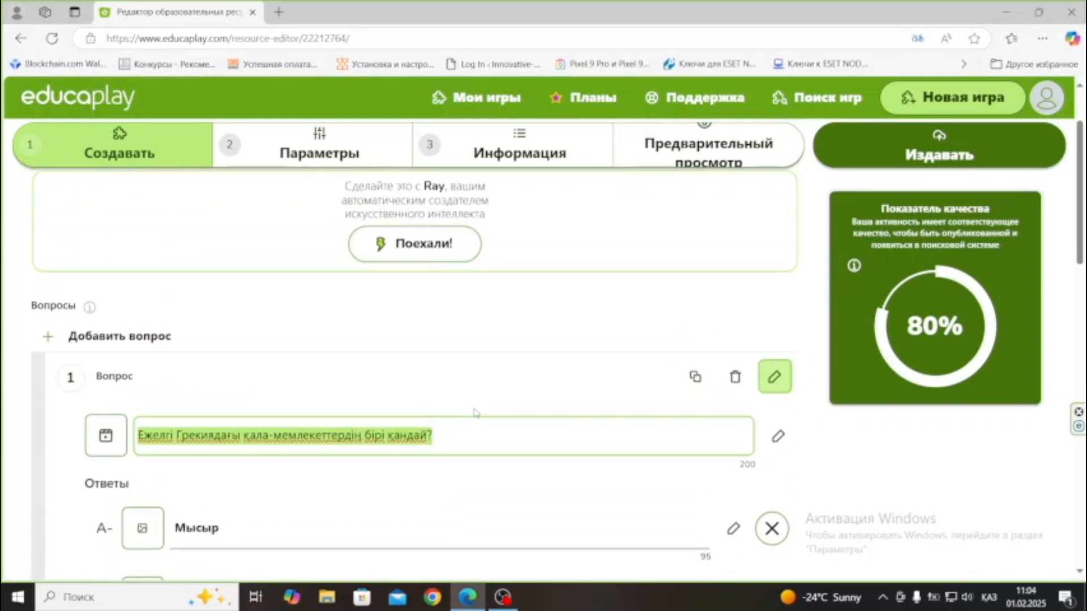
scroll(474, 412, down, 8)
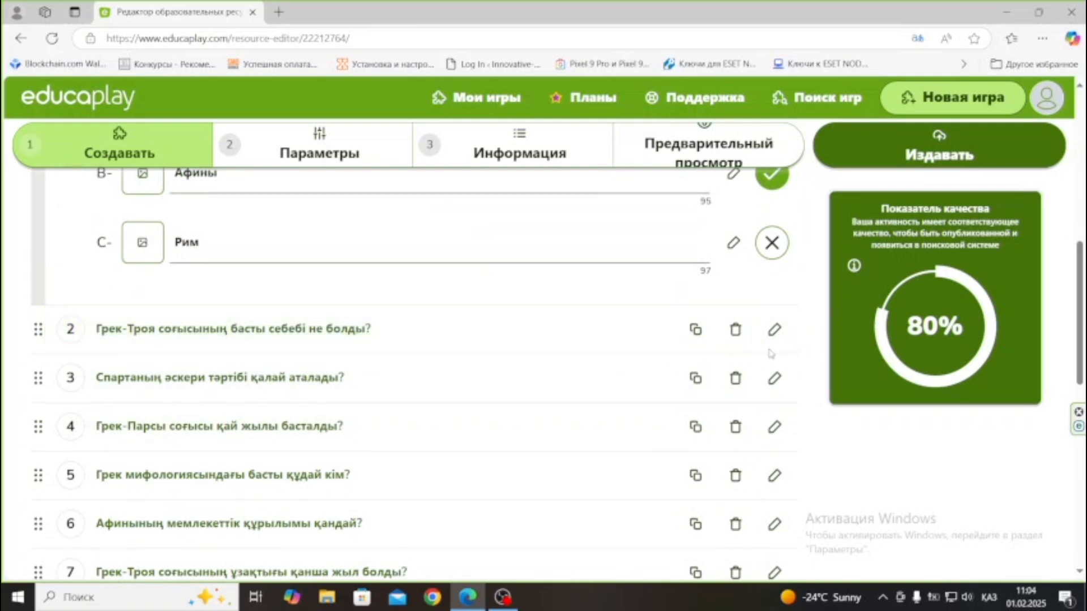
- Review the answer options of questions 2 to 4, on the Trojan War's cause, Sparta's military order and the Greco-Persian War's start
click(774, 329)
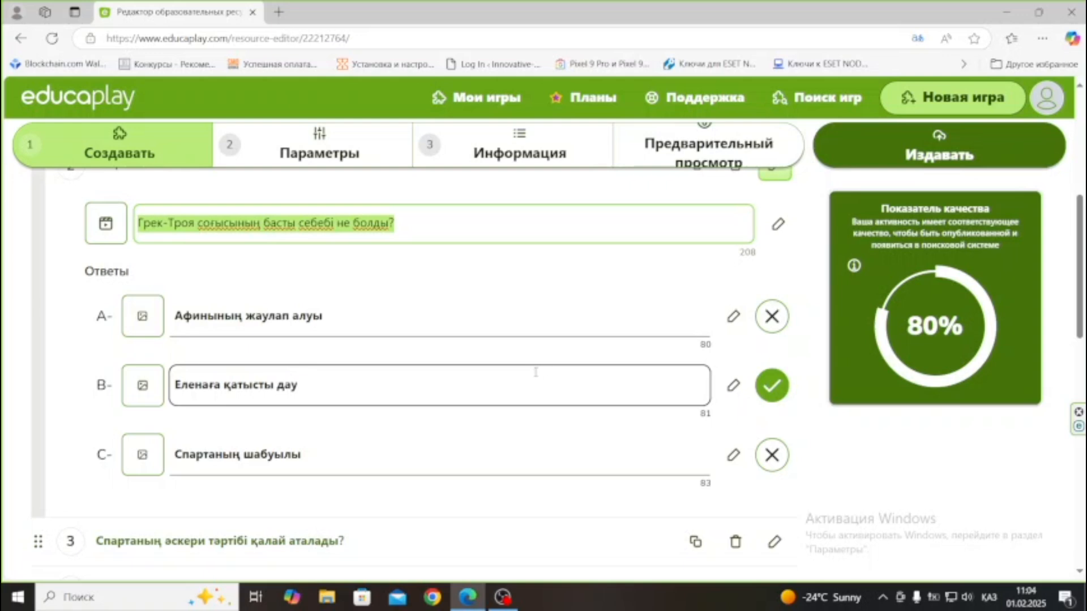
scroll(518, 376, down, 4)
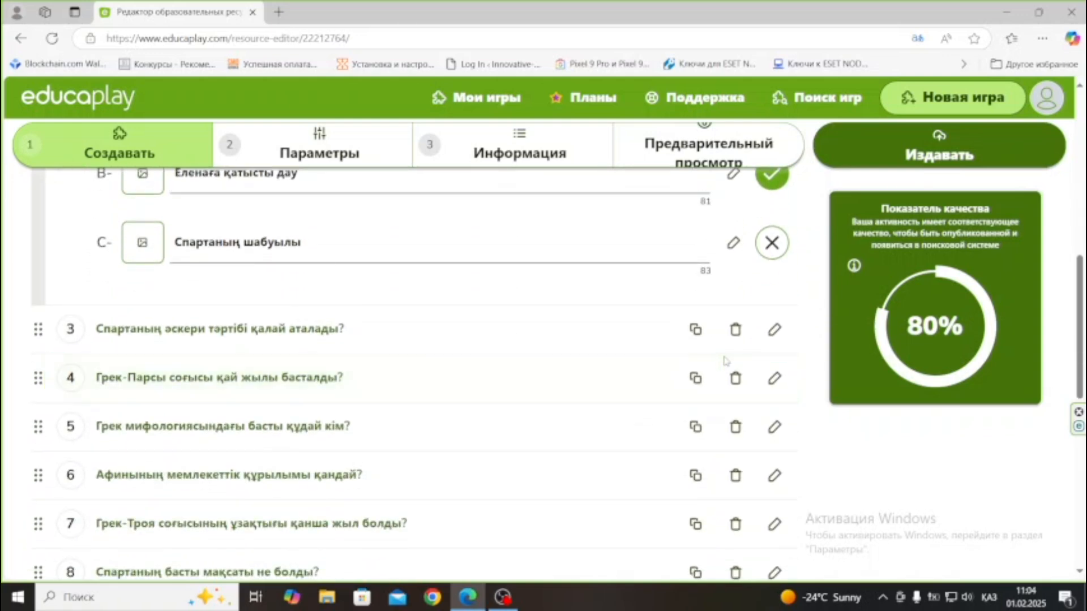
click(774, 329)
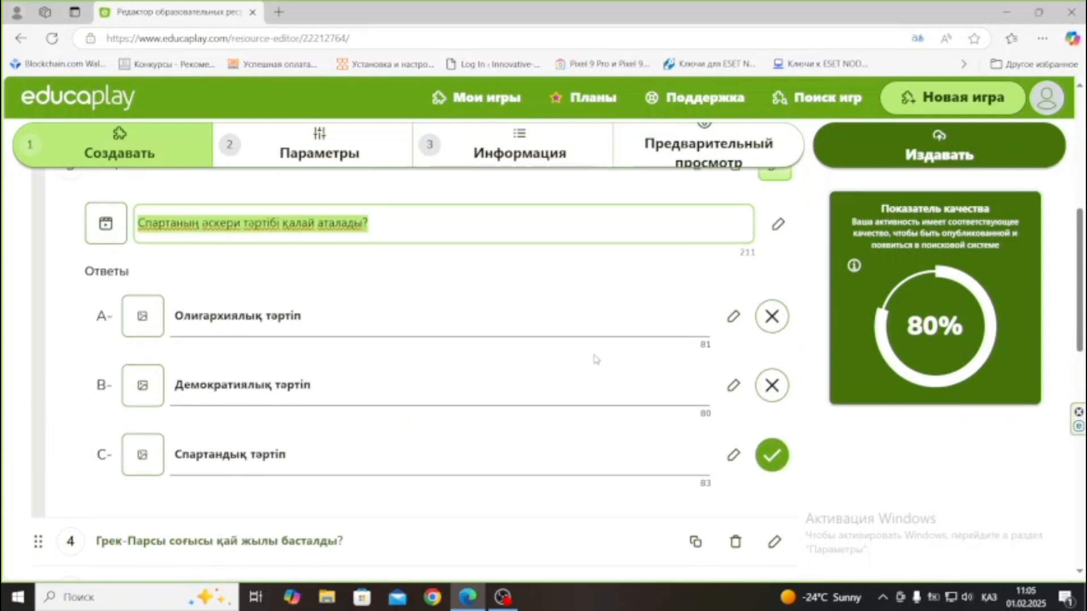
scroll(596, 360, down, 3)
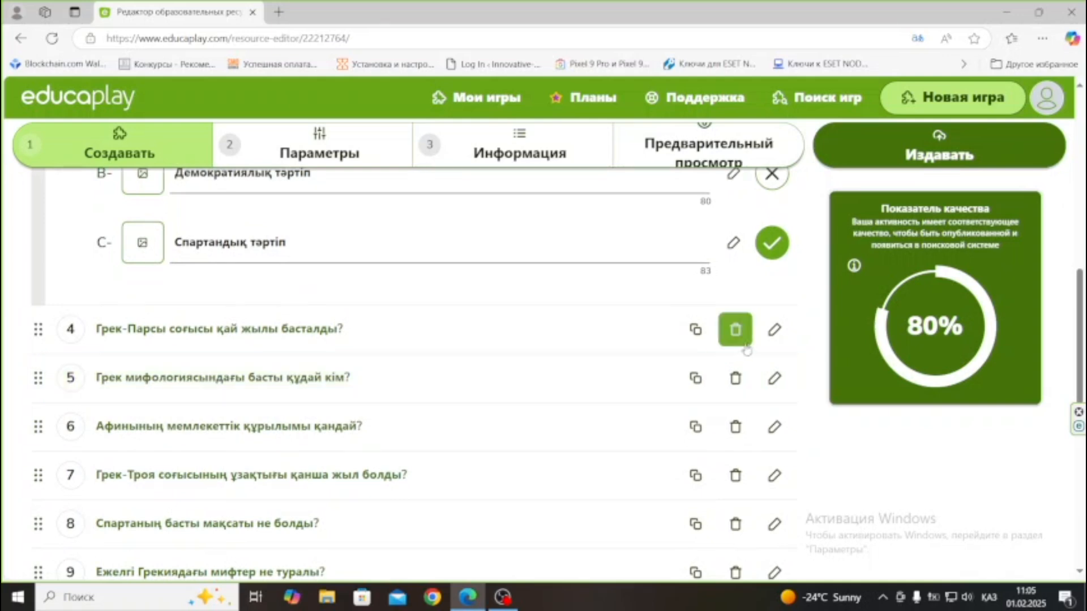
click(768, 336)
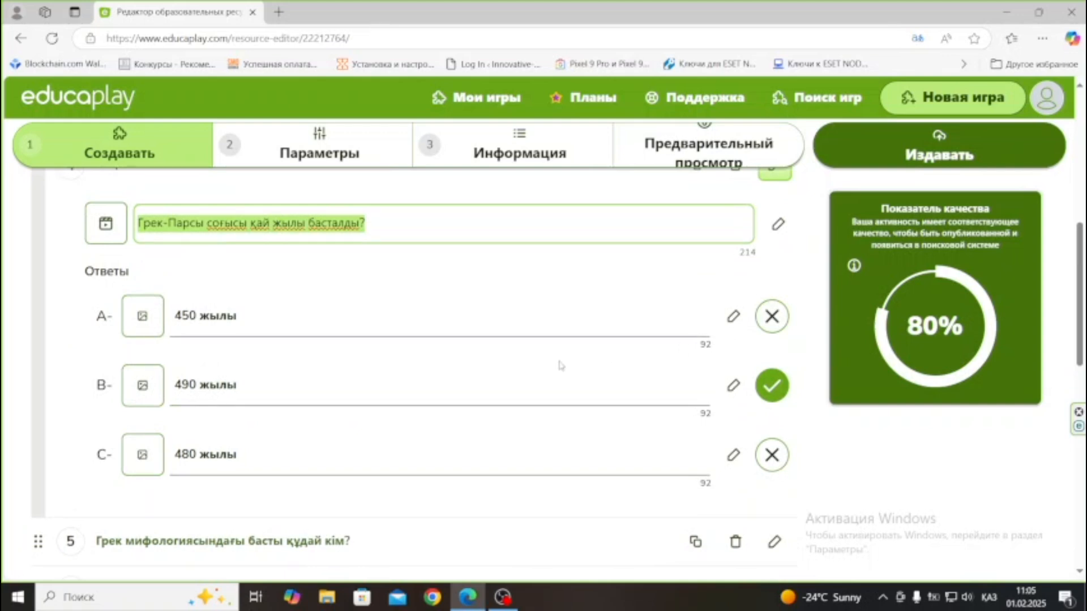
scroll(556, 368, down, 3)
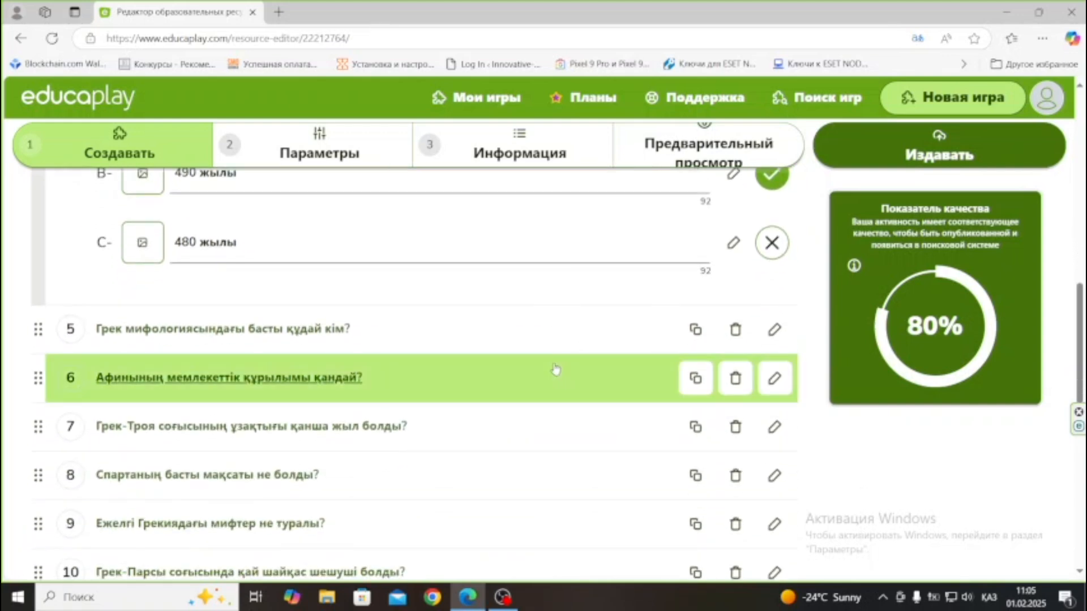
scroll(556, 369, down, 1)
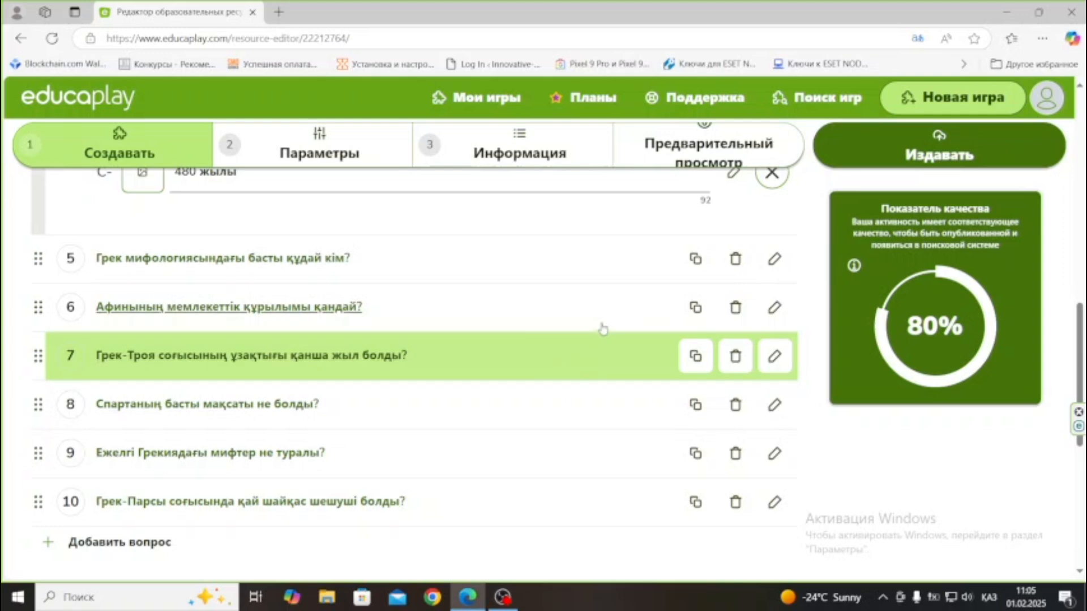
- Review the answer options of questions 5 and 6, on the chief god of Greek mythology and the state structure of Athens
click(774, 259)
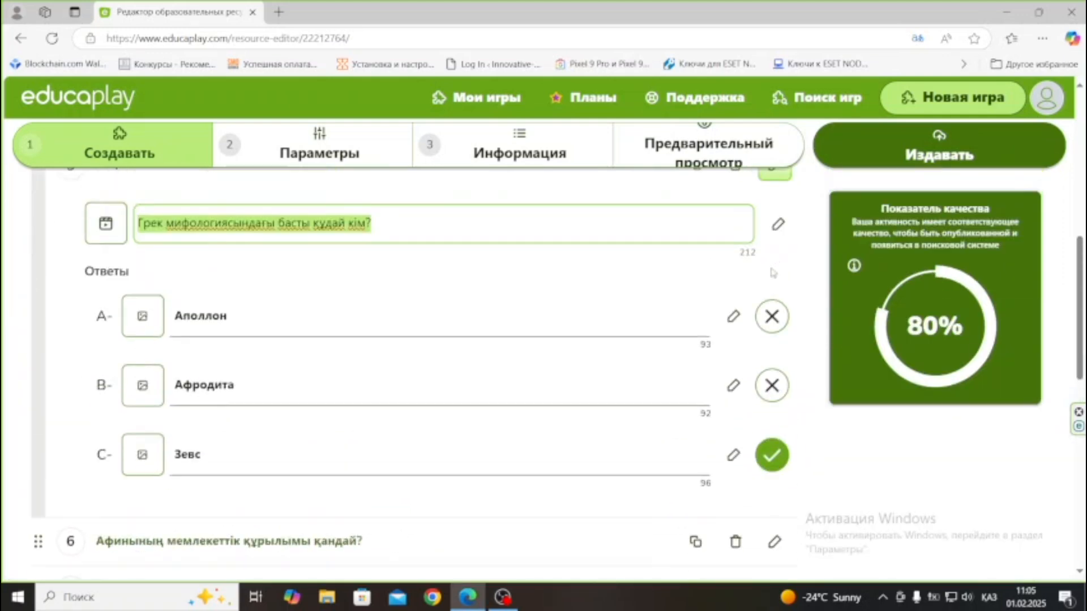
scroll(537, 348, down, 3)
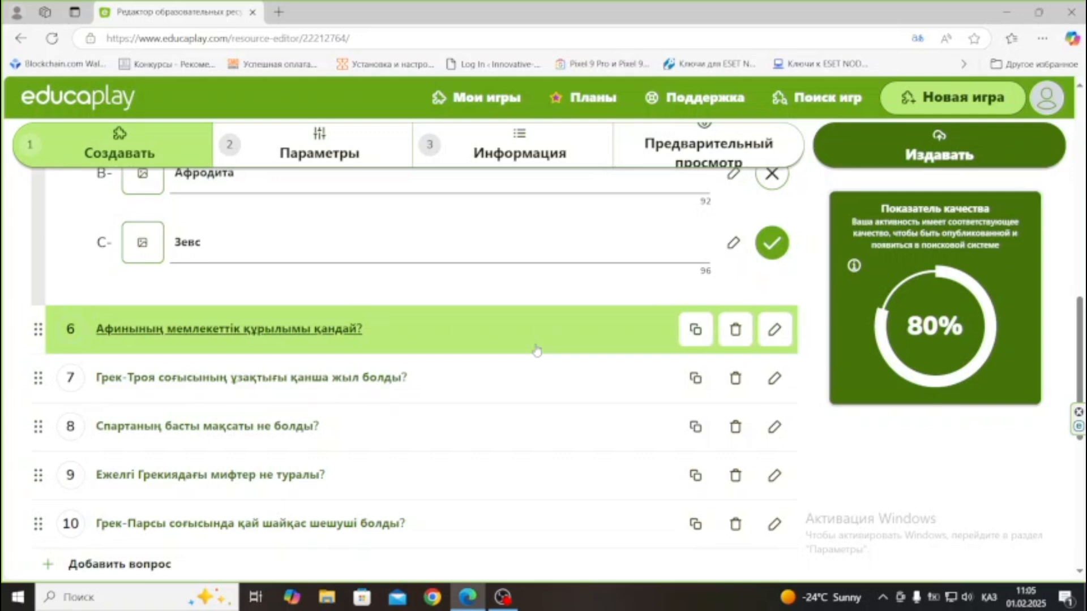
click(774, 330)
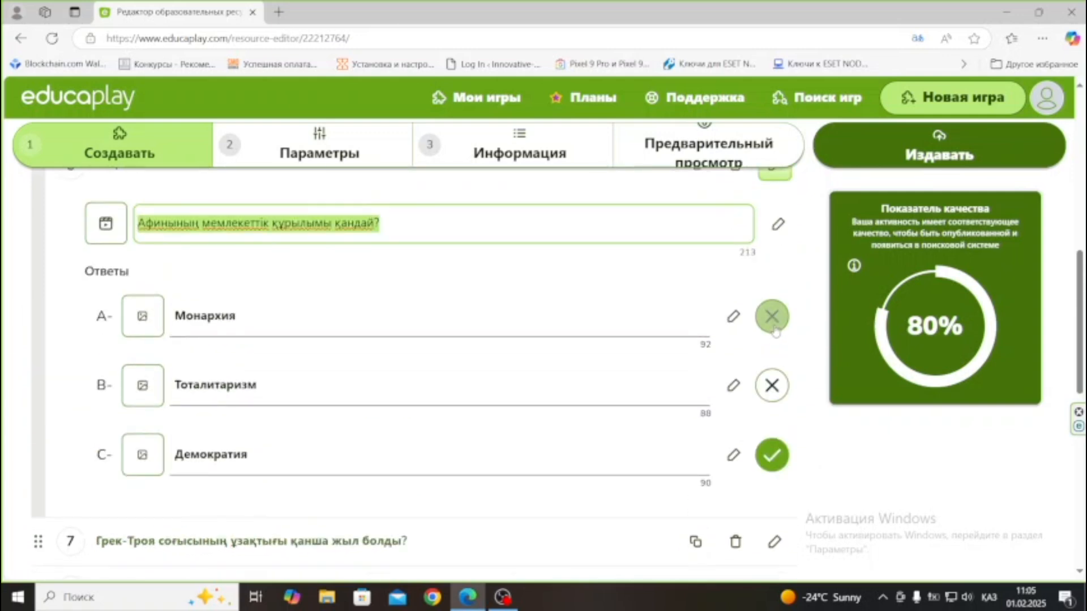
click(733, 316)
scroll(554, 331, down, 2)
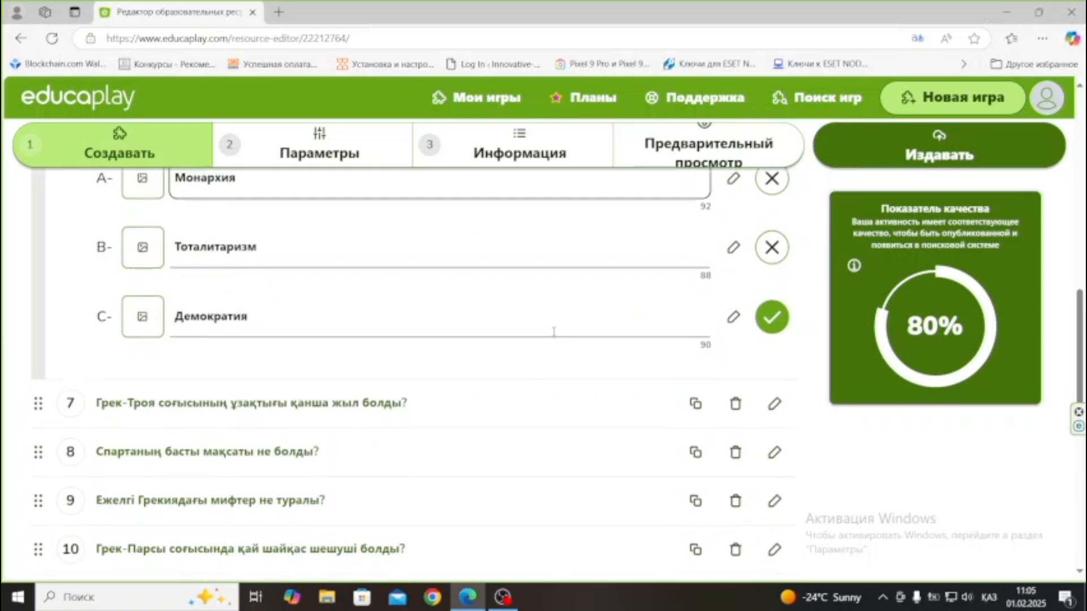
scroll(552, 339, up, 1)
scroll(553, 341, down, 1)
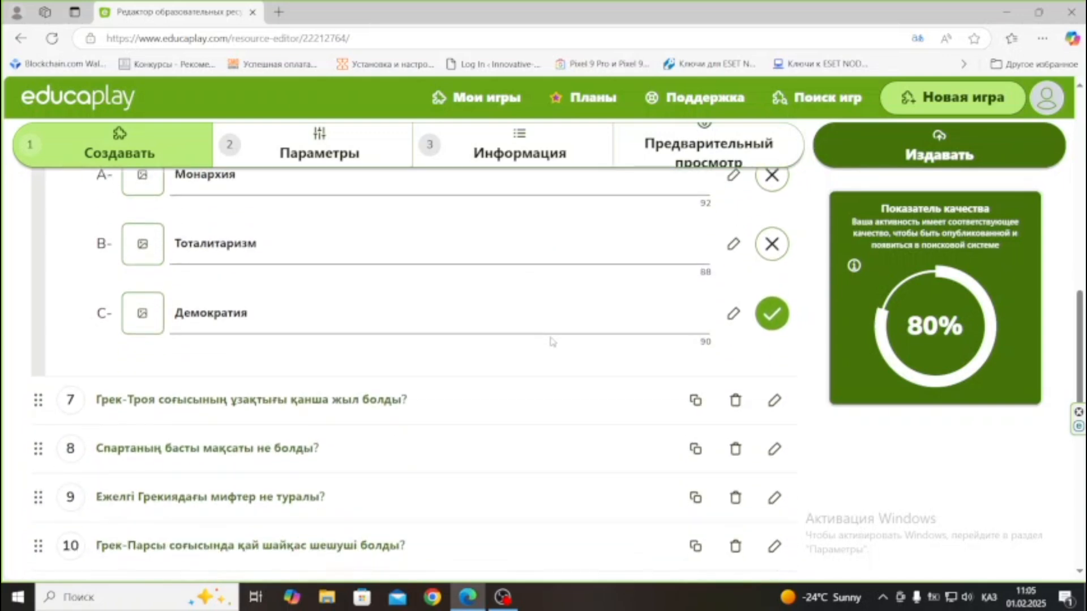
scroll(553, 341, down, 1)
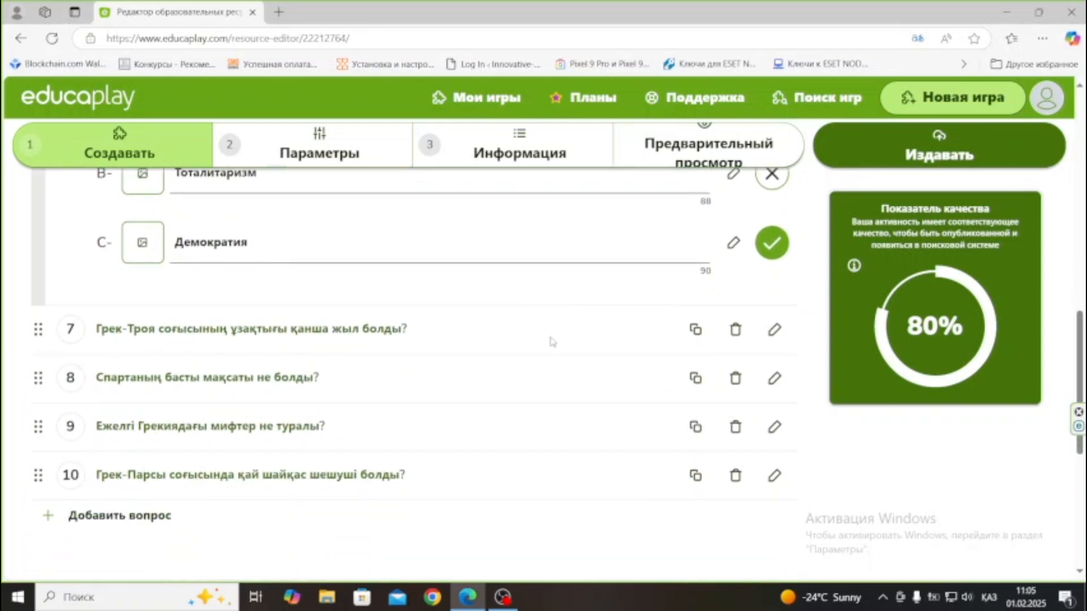
scroll(552, 342, up, 4)
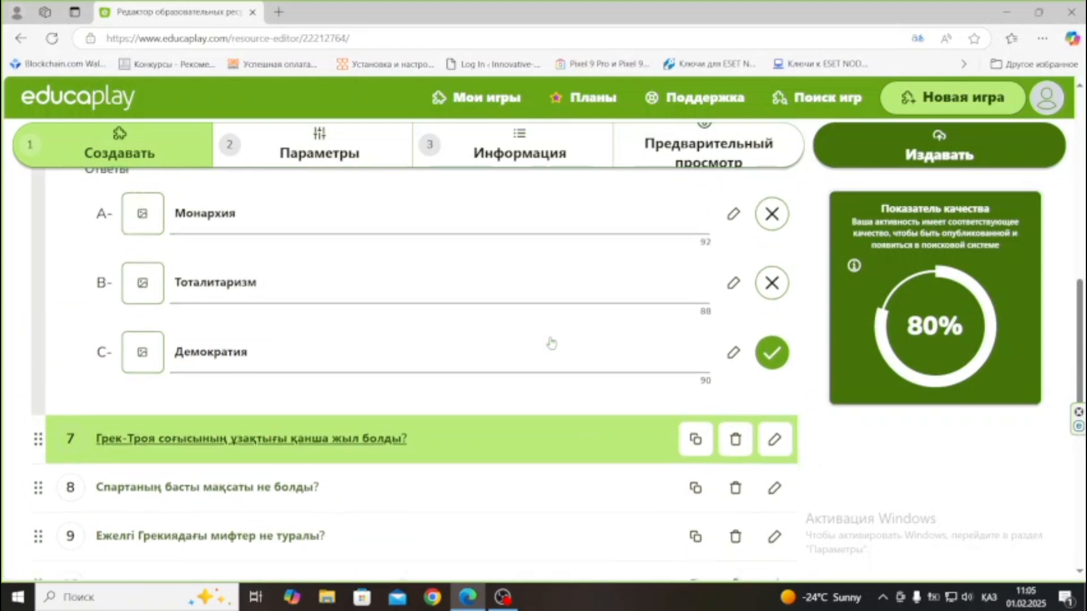
- Preview the game and answer its first four questions with "Спартандық тәртіп", "15 жыл", "490 жылы" and "Әскери күшті дамыту"
click(700, 163)
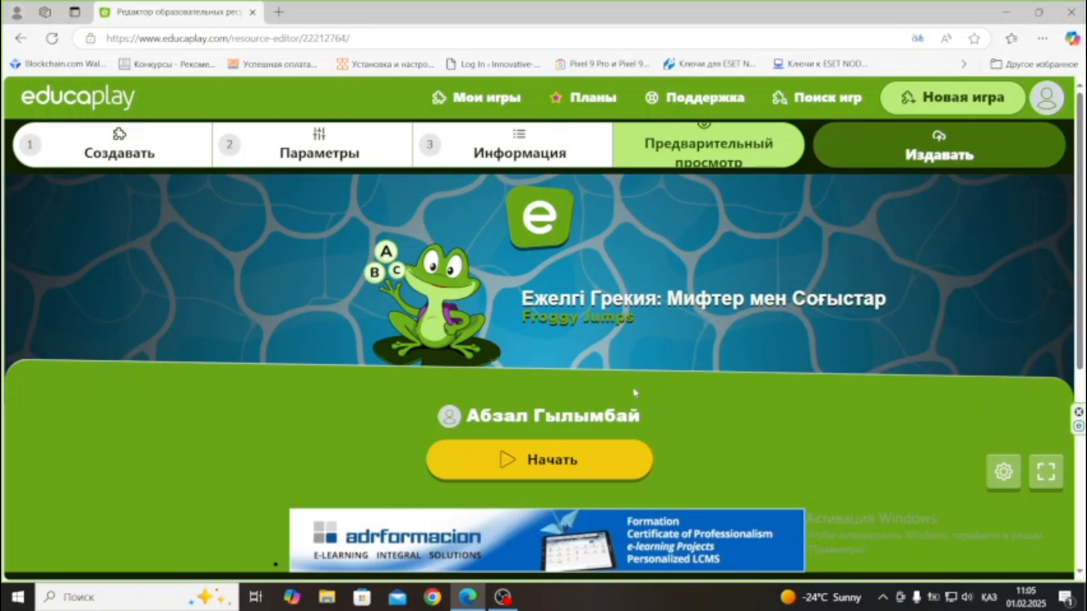
click(517, 461)
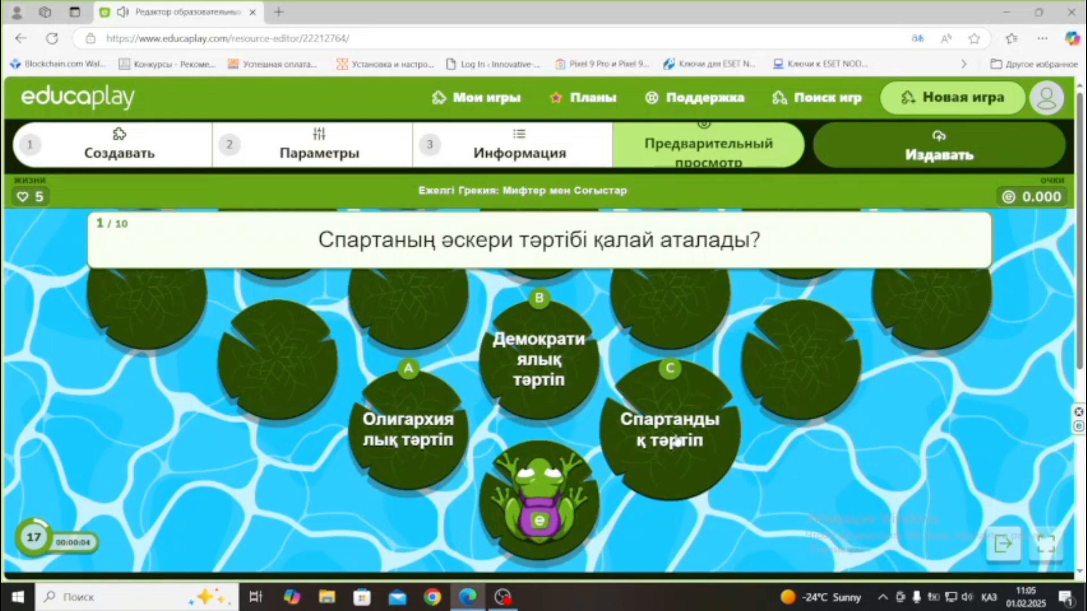
click(673, 441)
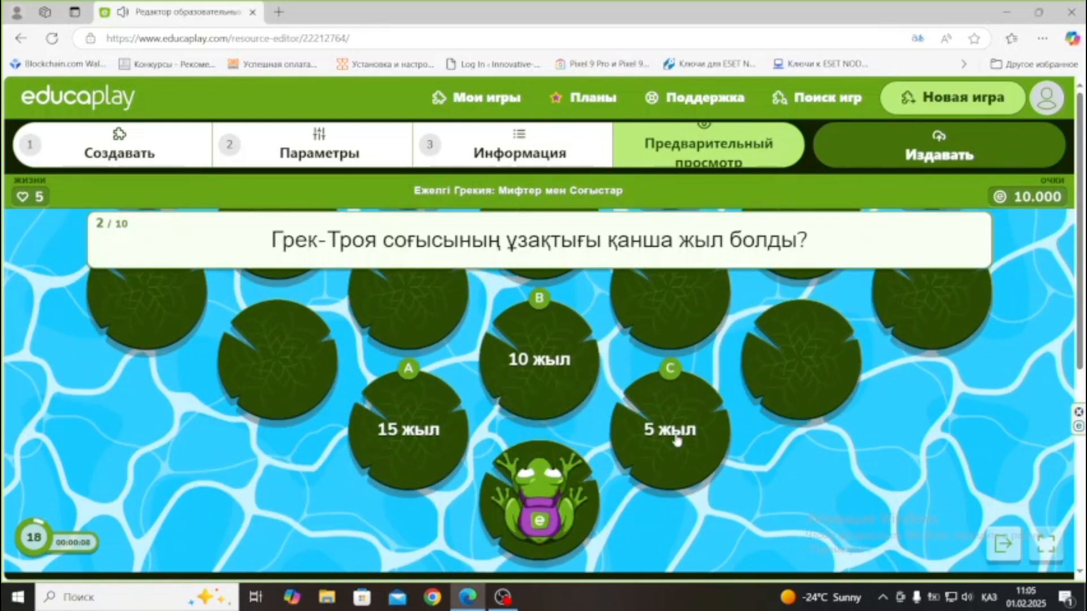
click(402, 436)
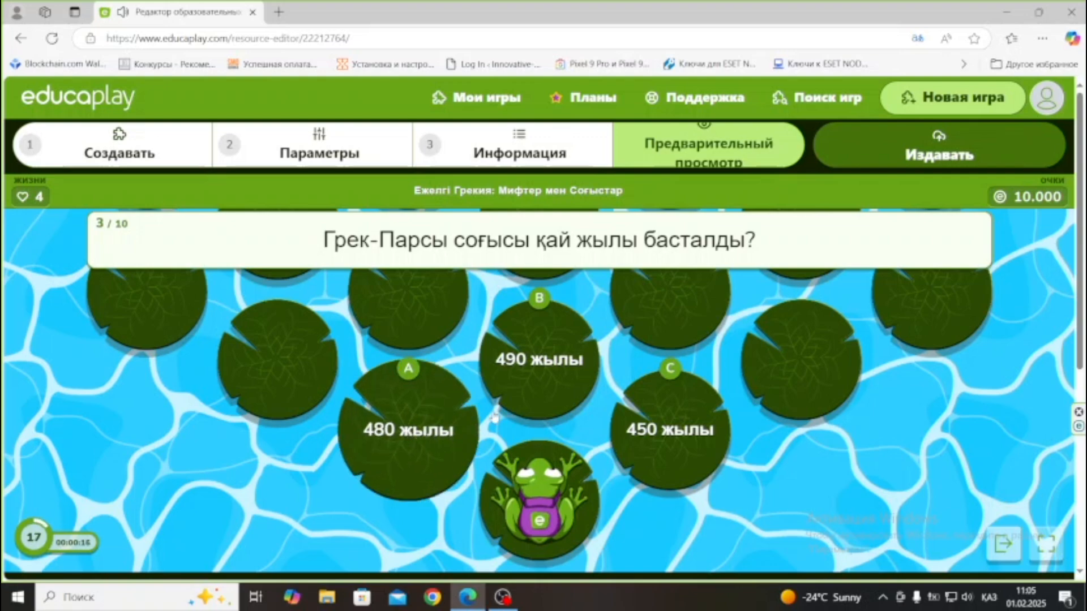
click(521, 399)
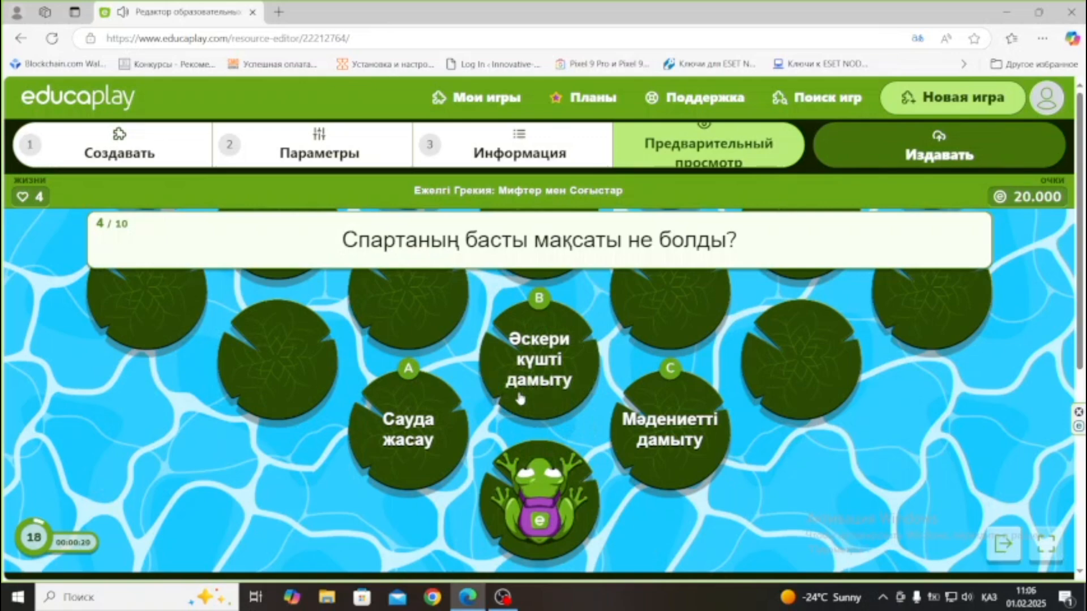
click(521, 399)
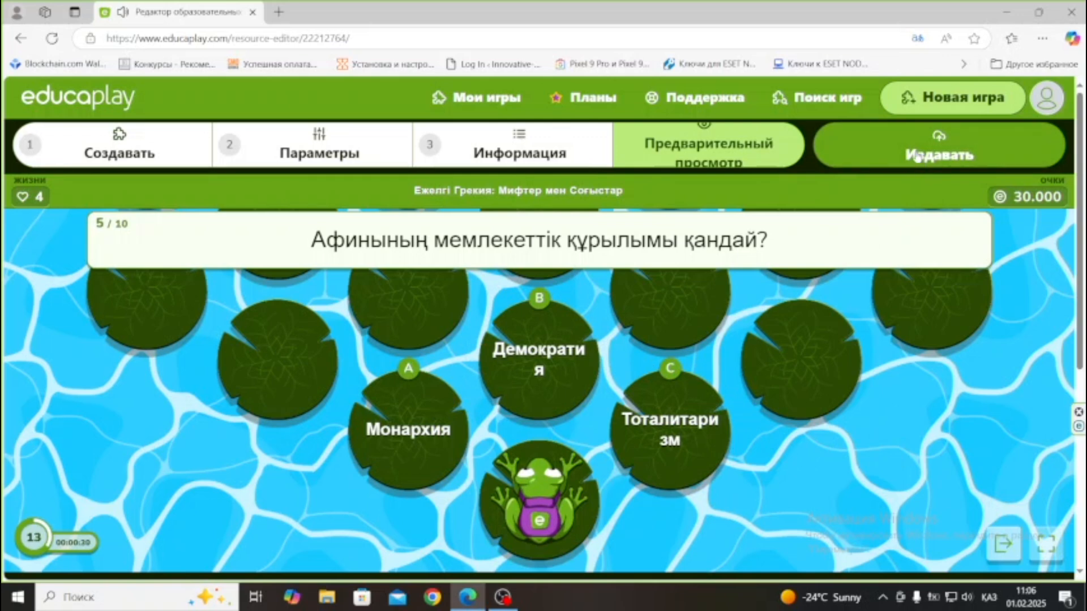
- Publish the game and copy its share link from the list of own games
click(915, 157)
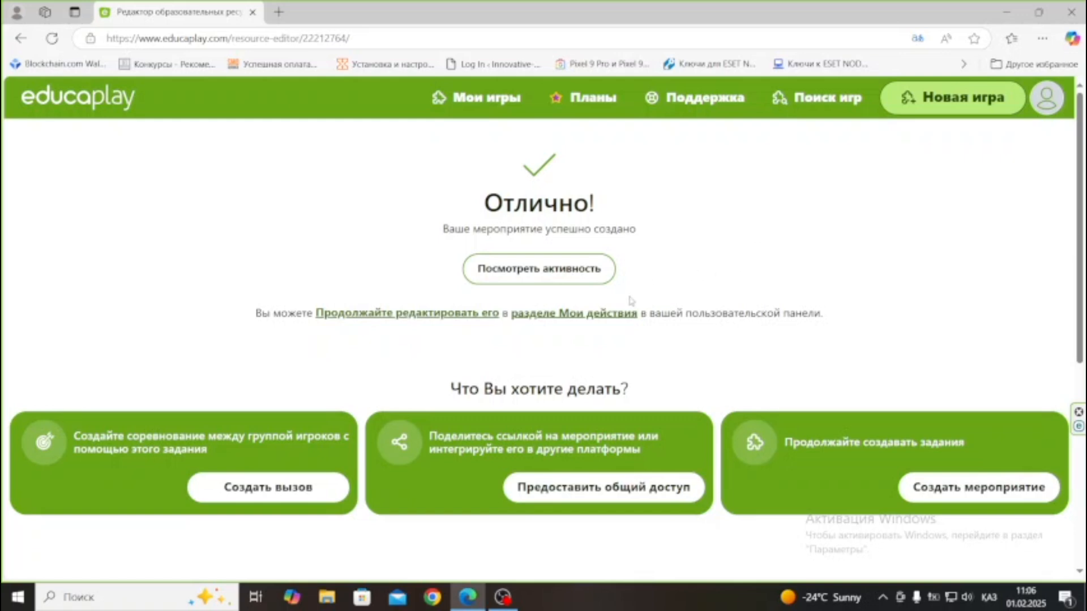
click(491, 112)
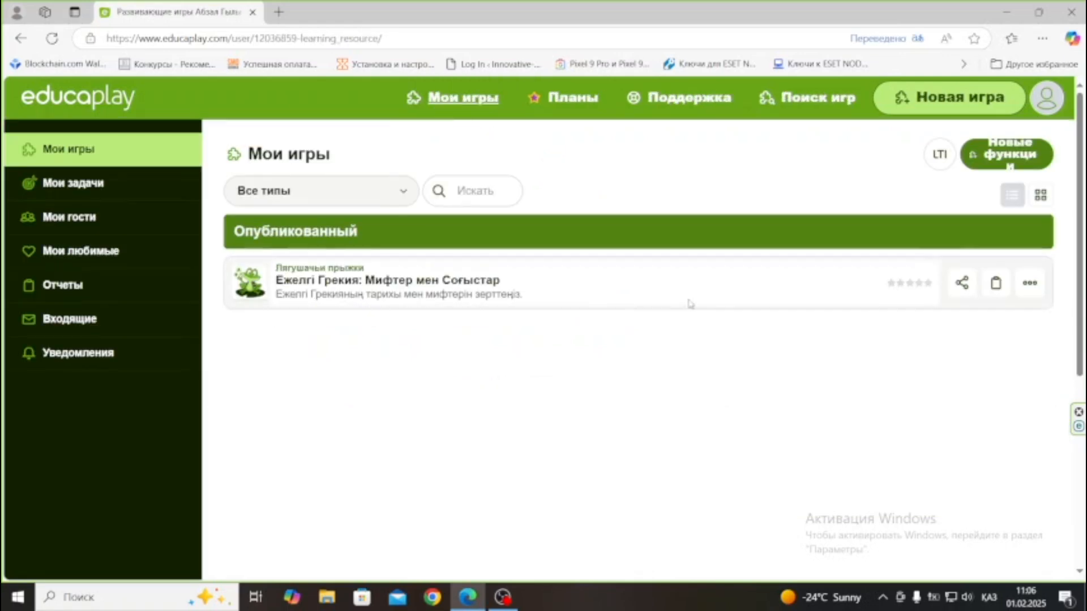
click(962, 285)
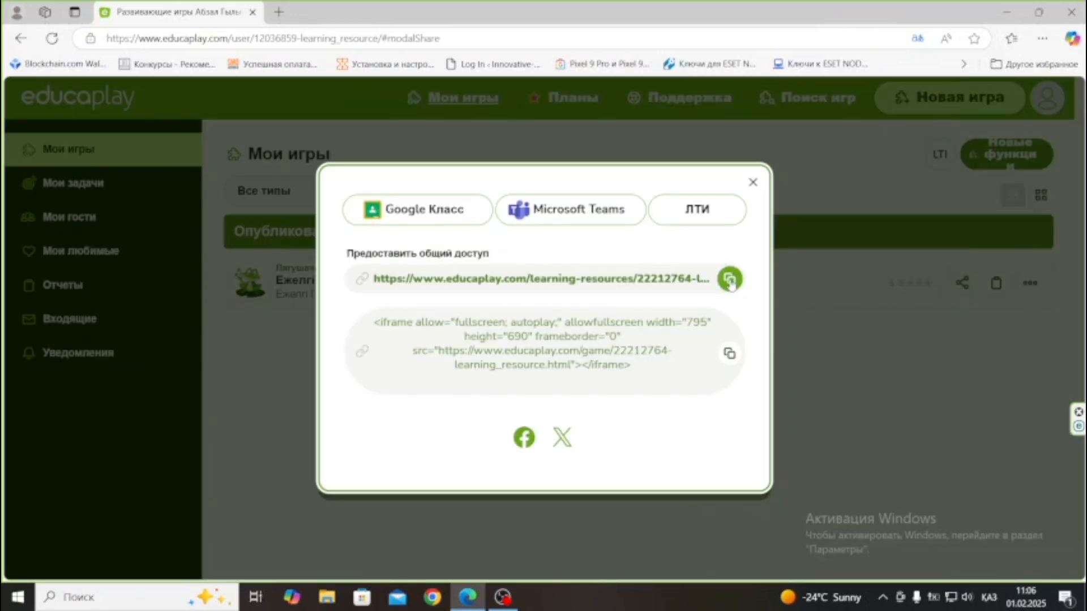
click(730, 280)
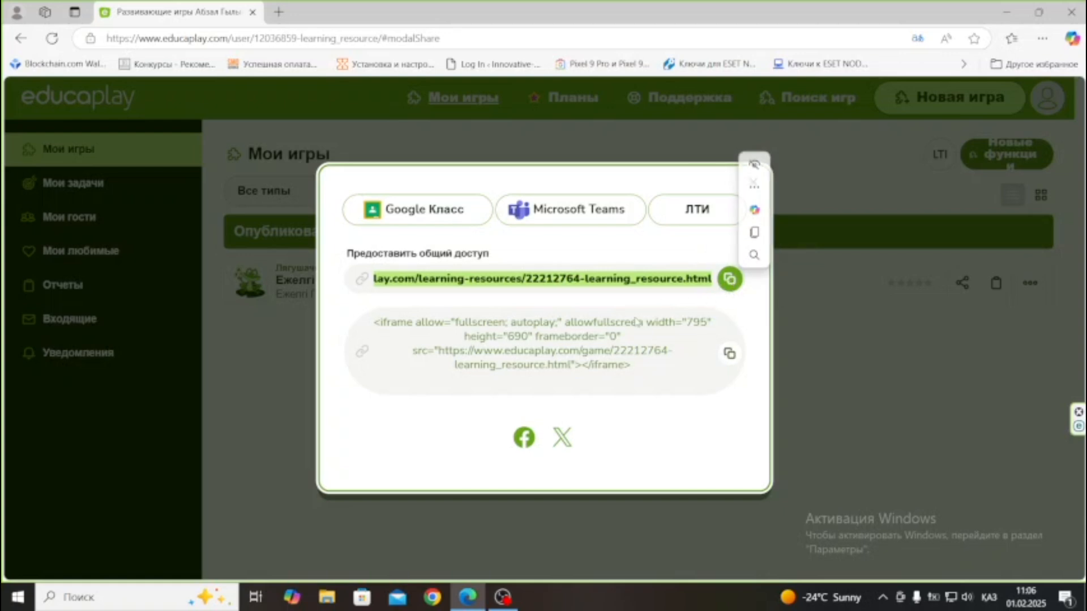
click(752, 182)
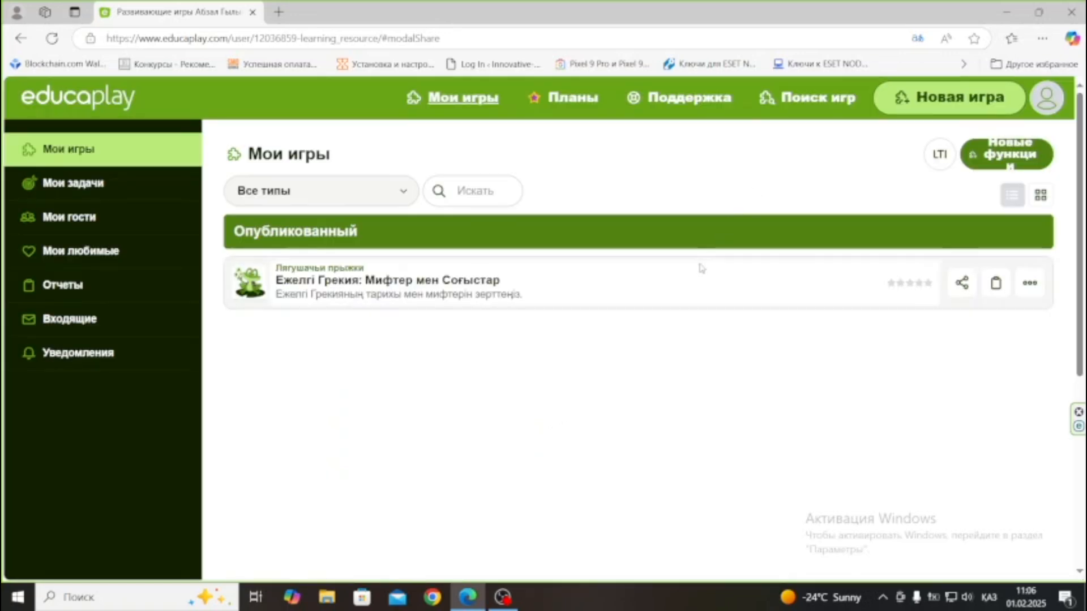
- Open the copied game link in a new InPrivate window to check the published page, and close that window
click(1040, 40)
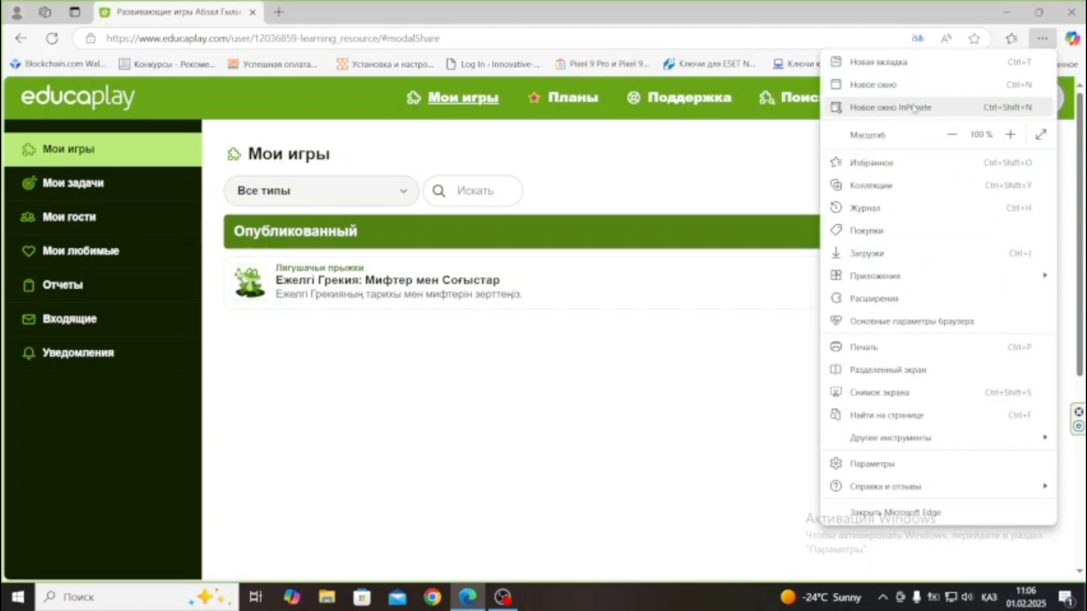
click(912, 109)
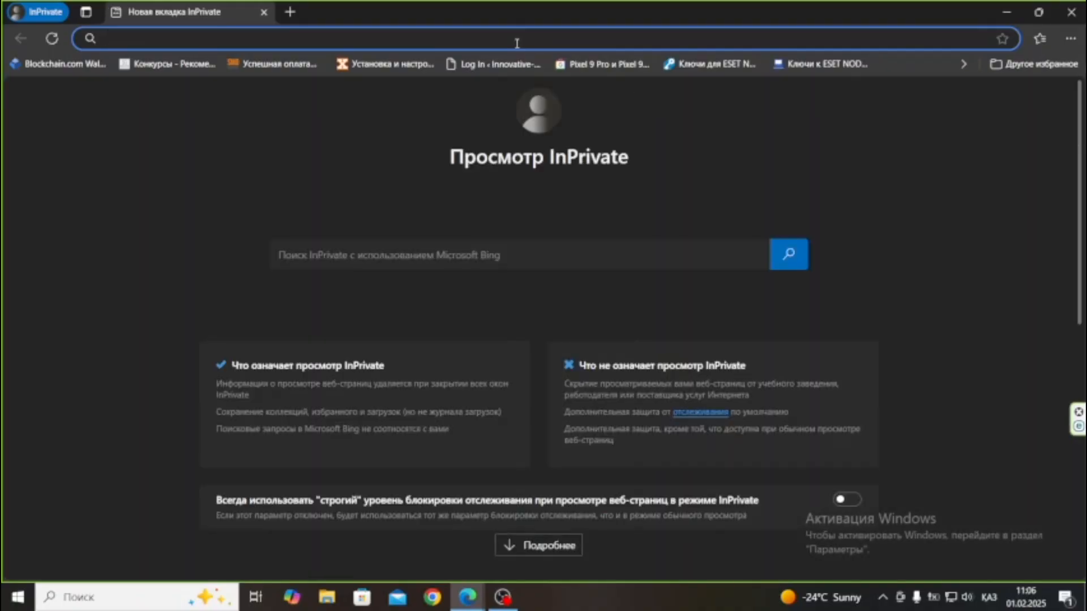
key(ctrl+v)
key(Return)
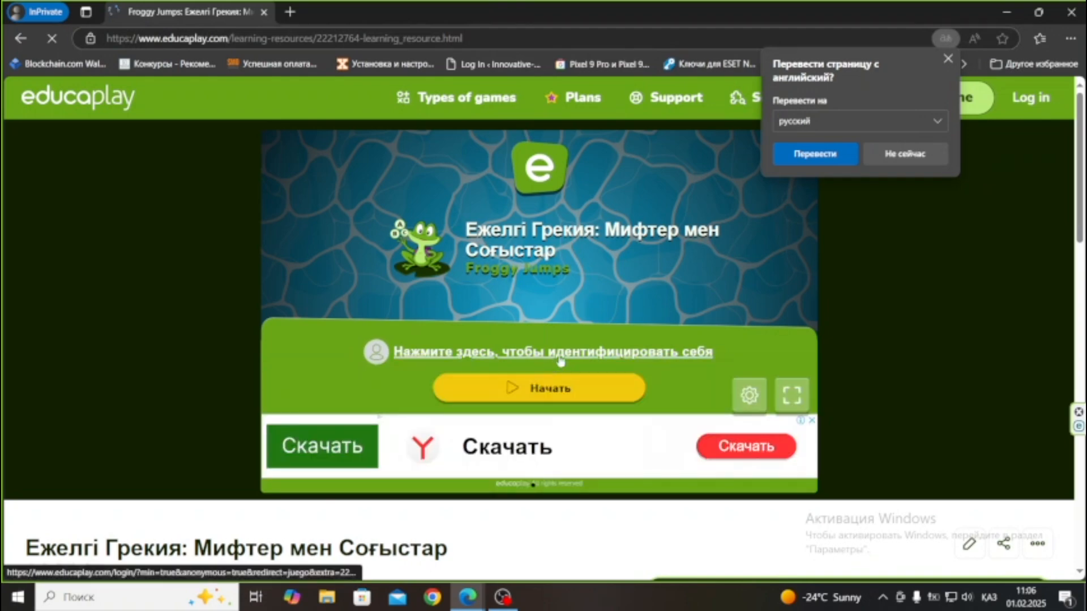
click(1070, 11)
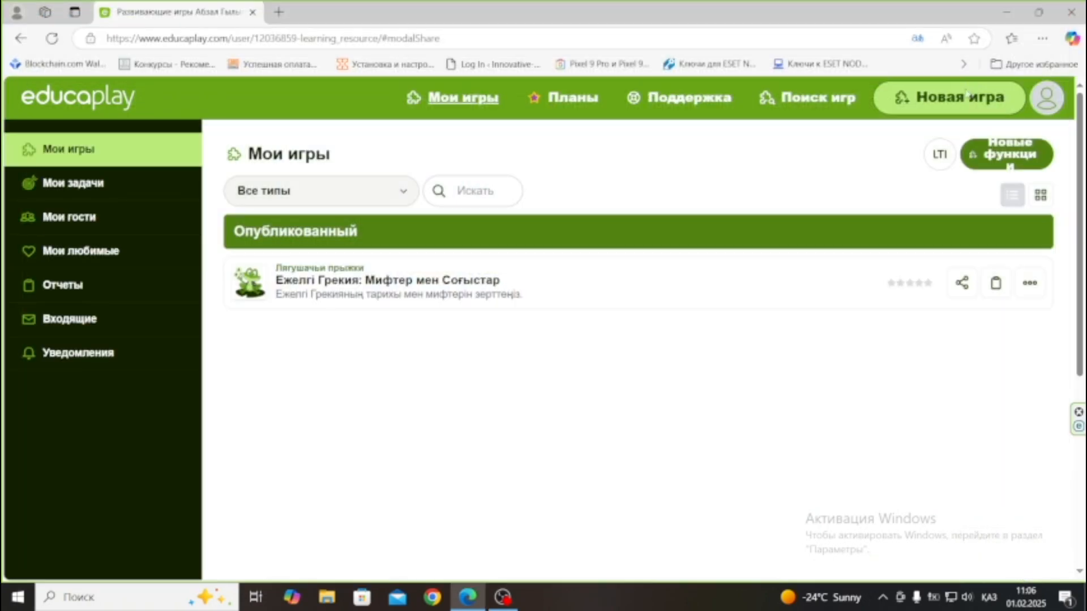
- Start a new game of the Quiz type
click(934, 96)
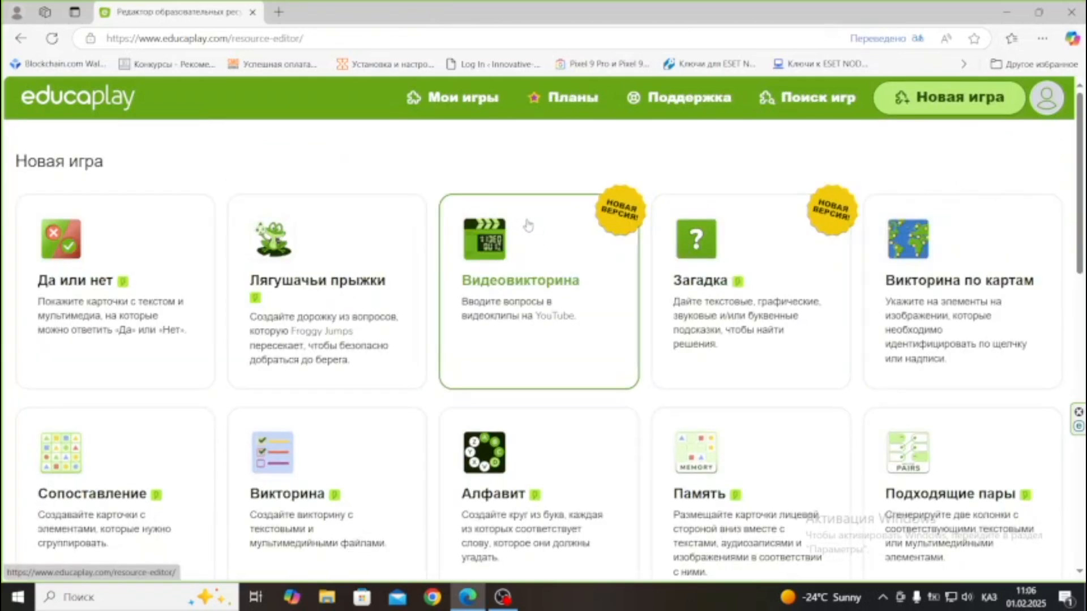
click(283, 456)
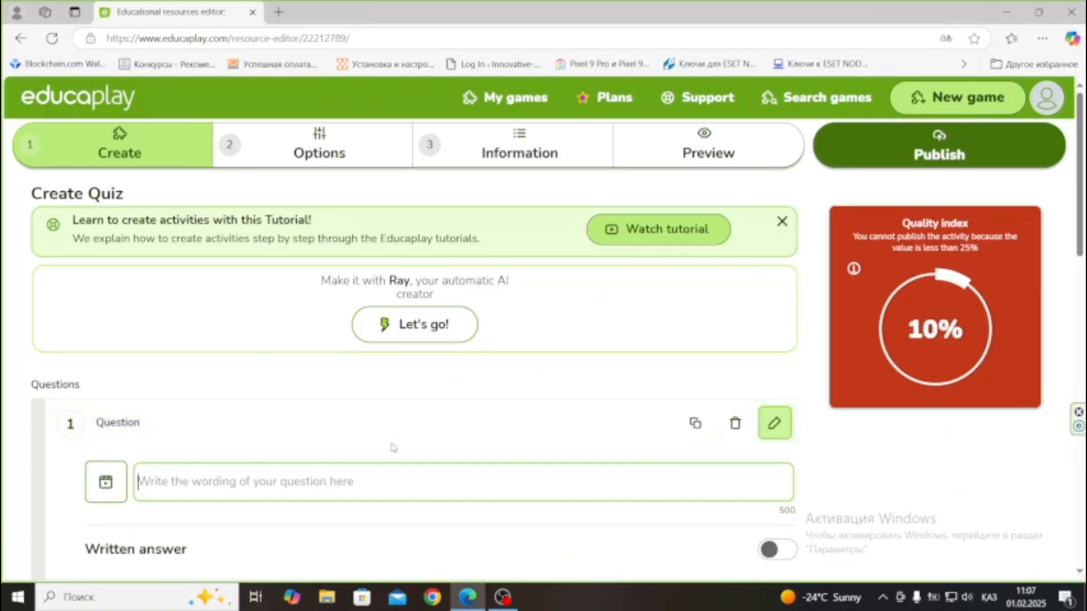
- Generate the quiz questions with Ray from the topic "ежелгі рим мемлекеті, патшалық, республика, империя тұсындағы рим, рим-карфаген соғыстары, рим мәдениеті"
scroll(396, 448, down, 1)
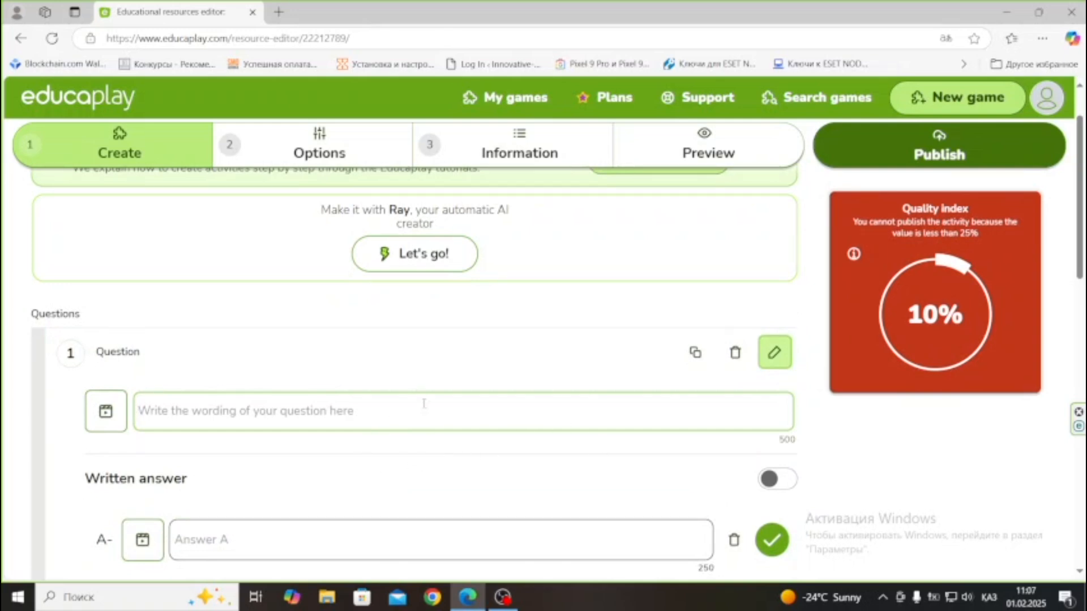
click(419, 260)
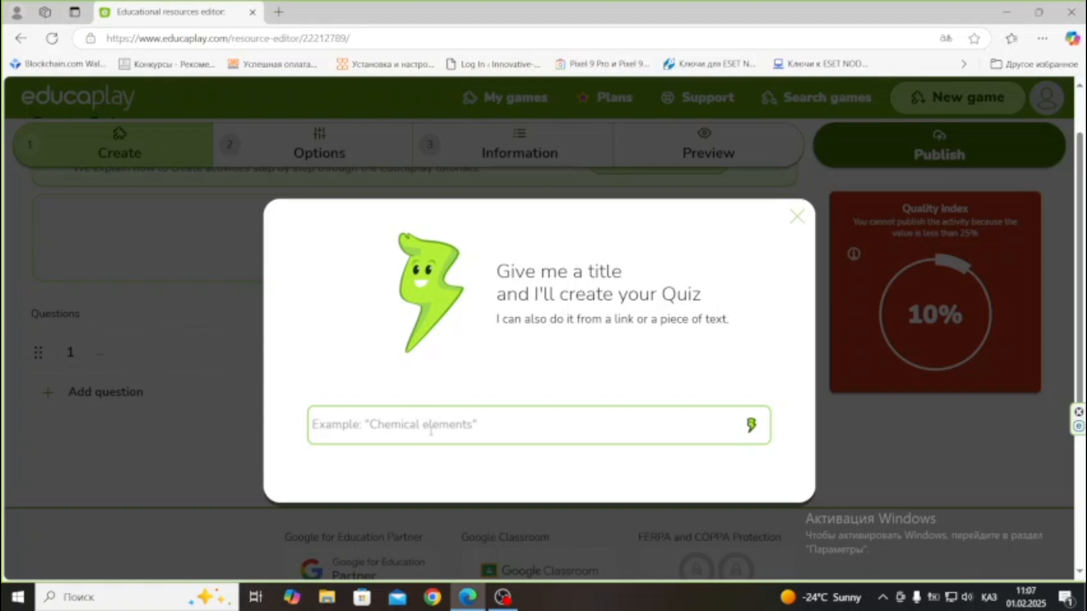
text(еже)
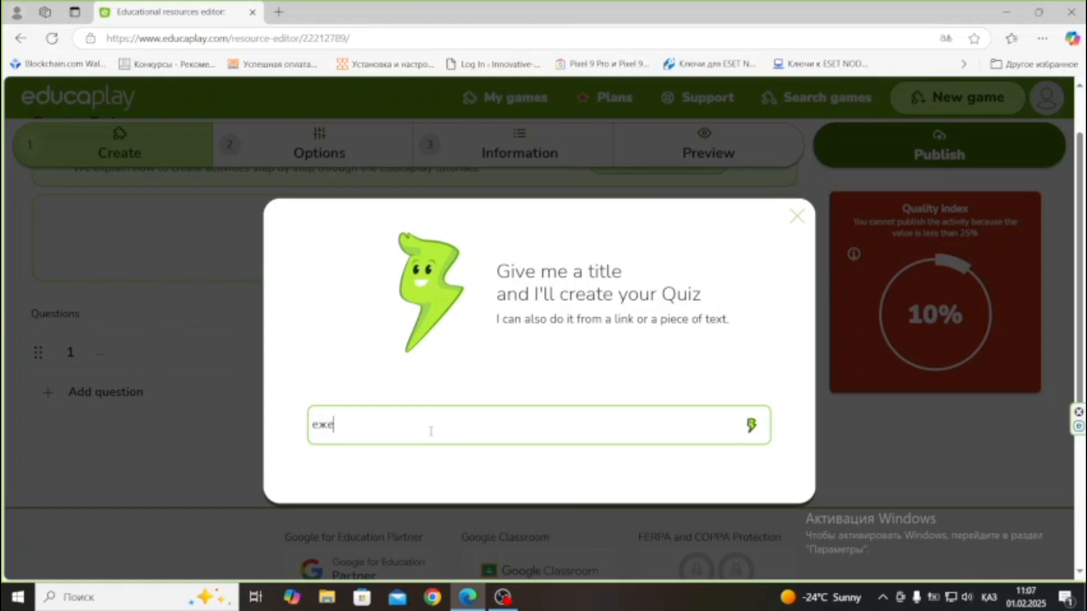
text(лгі рим мемлекеті )
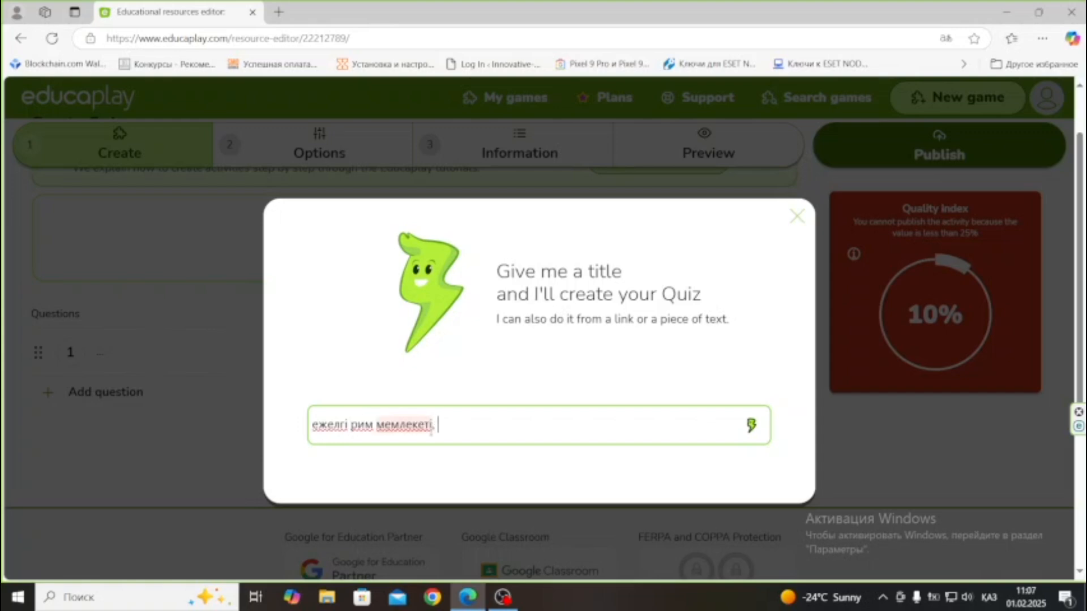
text( патшалық, респу)
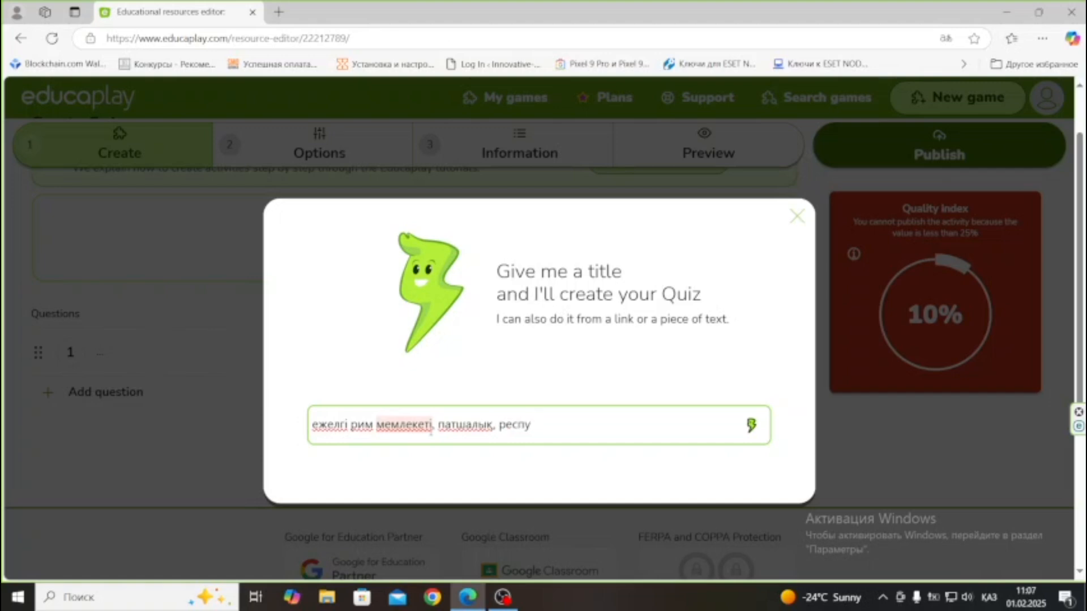
text(б)
text(лика, империя)
text( тұсы)
text(ндағы рим)
text(, рим)
text(-карф)
text(аген с)
text(оғыстары)
text(. рим м)
text(әдениеті)
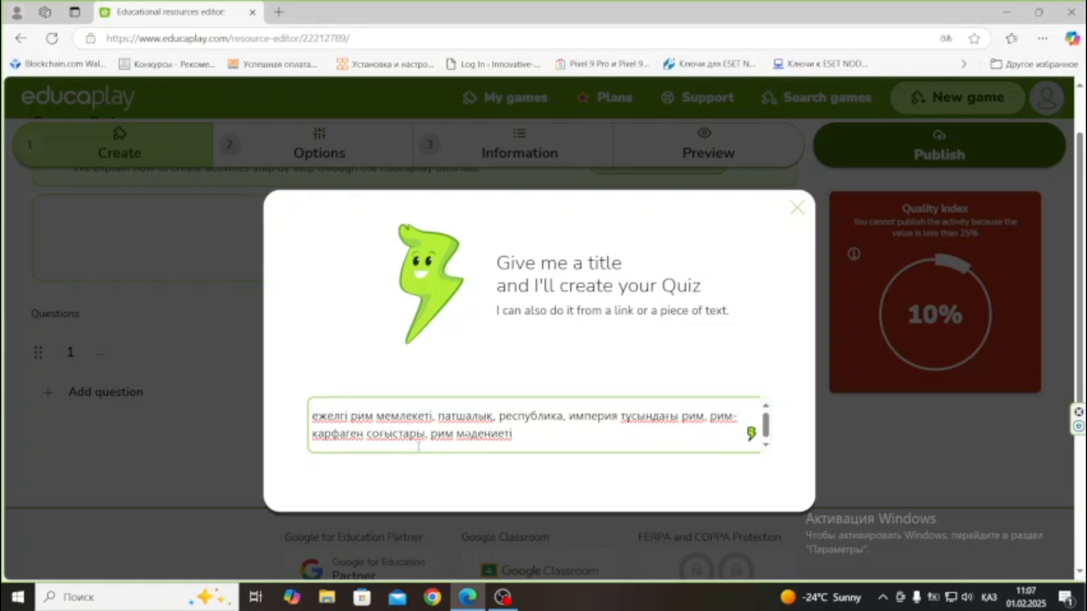
click(750, 433)
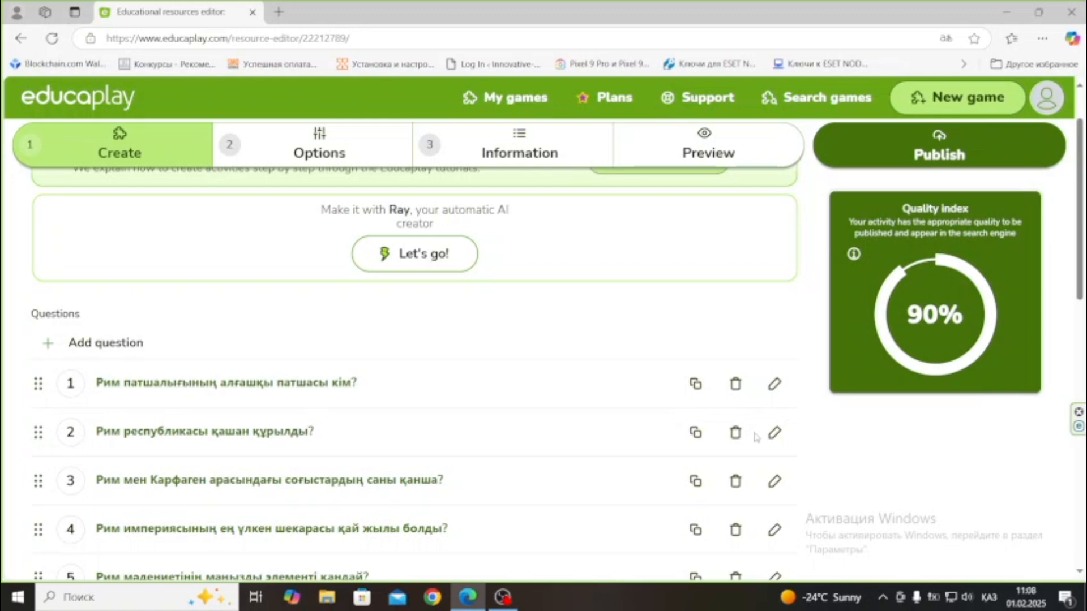
- Open the first two generated questions and examine their answer options and marked correct answers
scroll(751, 440, down, 1)
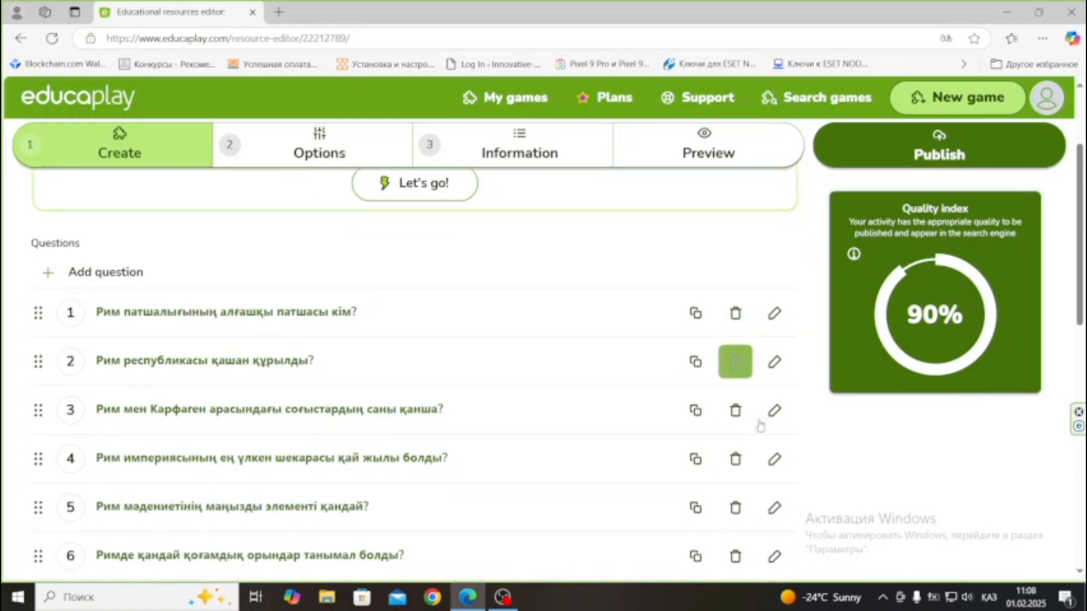
click(773, 313)
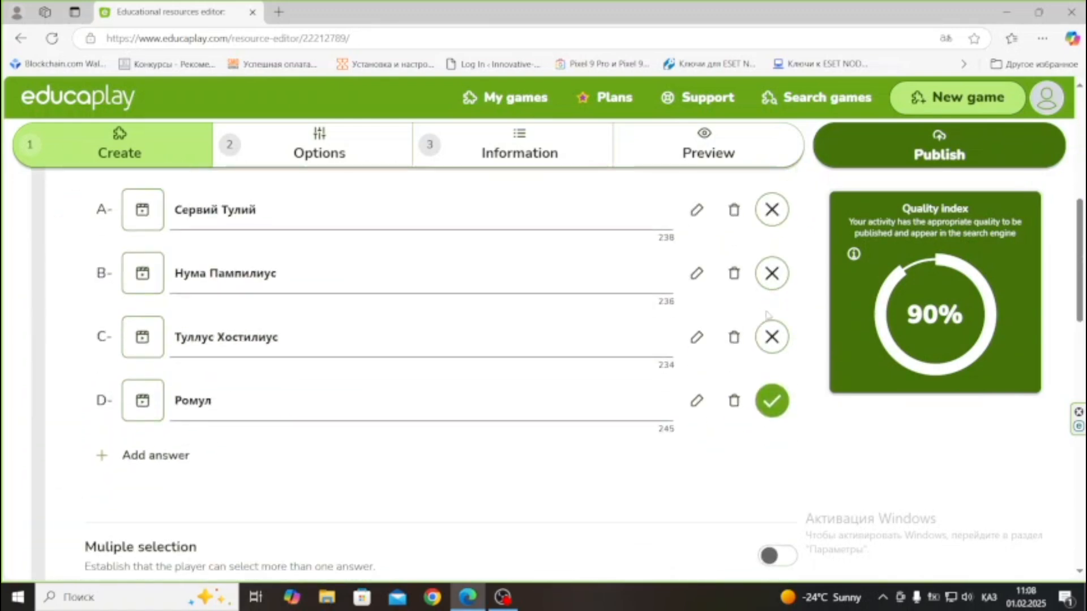
scroll(622, 348, down, 2)
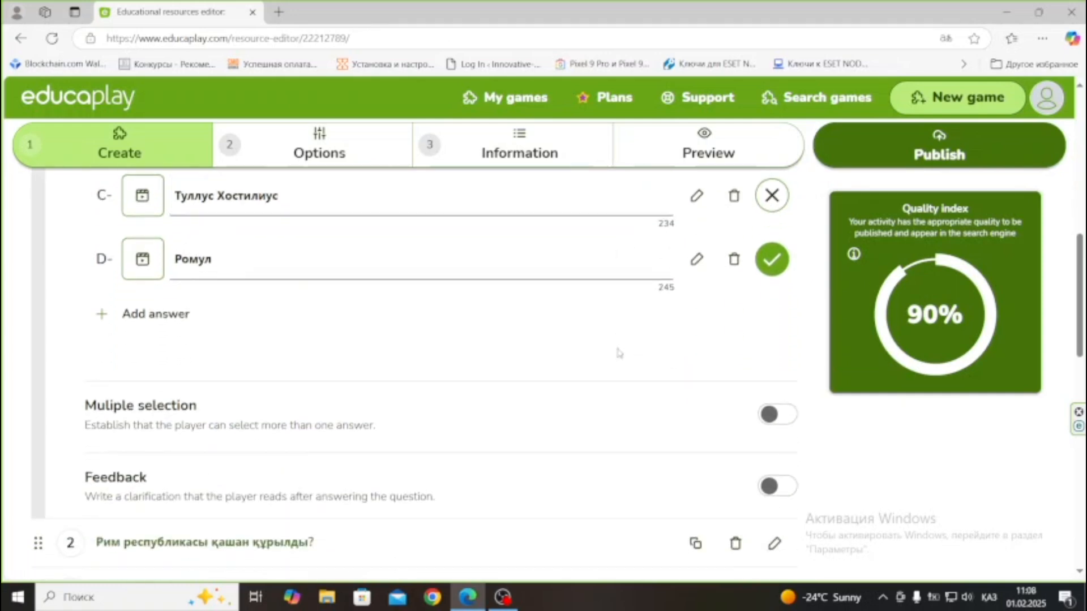
scroll(619, 352, down, 1)
scroll(618, 353, down, 1)
scroll(618, 353, down, 1)
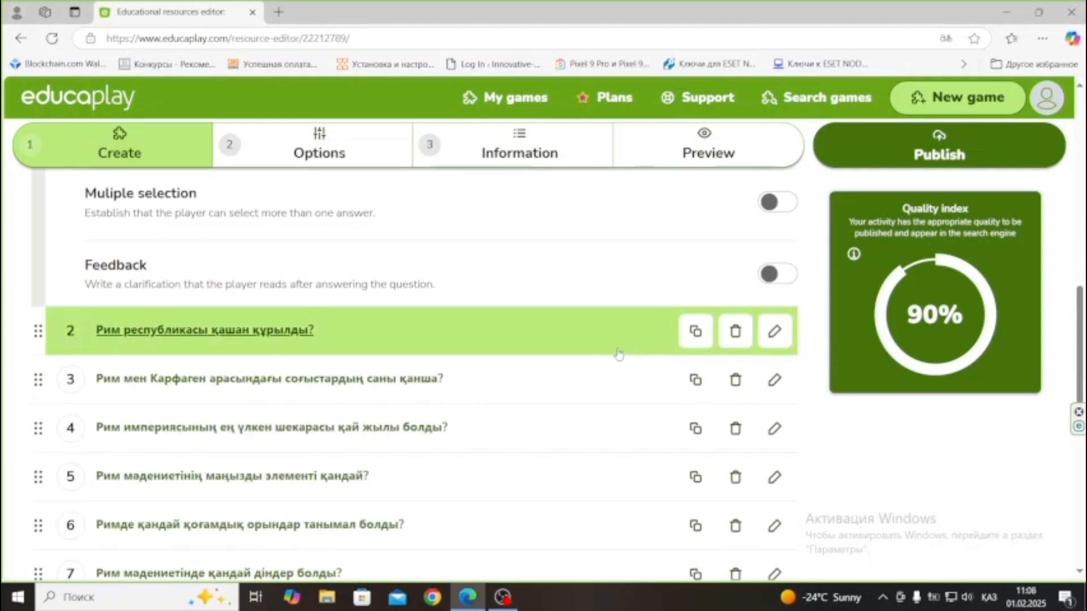
click(774, 330)
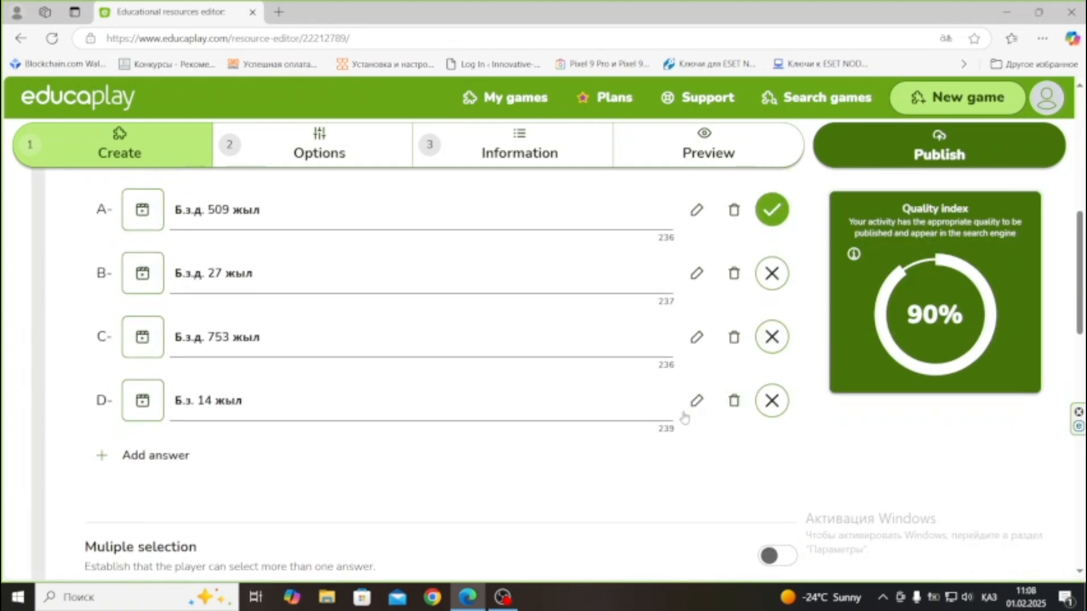
scroll(608, 434, down, 5)
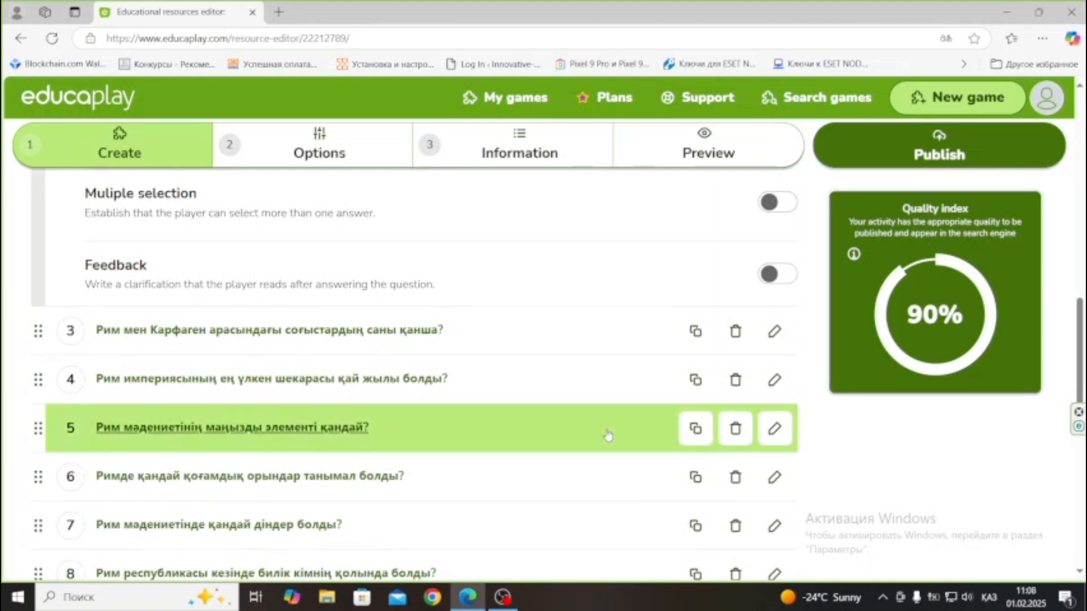
- Examine the answer options of question 3 on the Rome–Carthage wars and question 4 on the empire's largest extent
scroll(608, 435, down, 1)
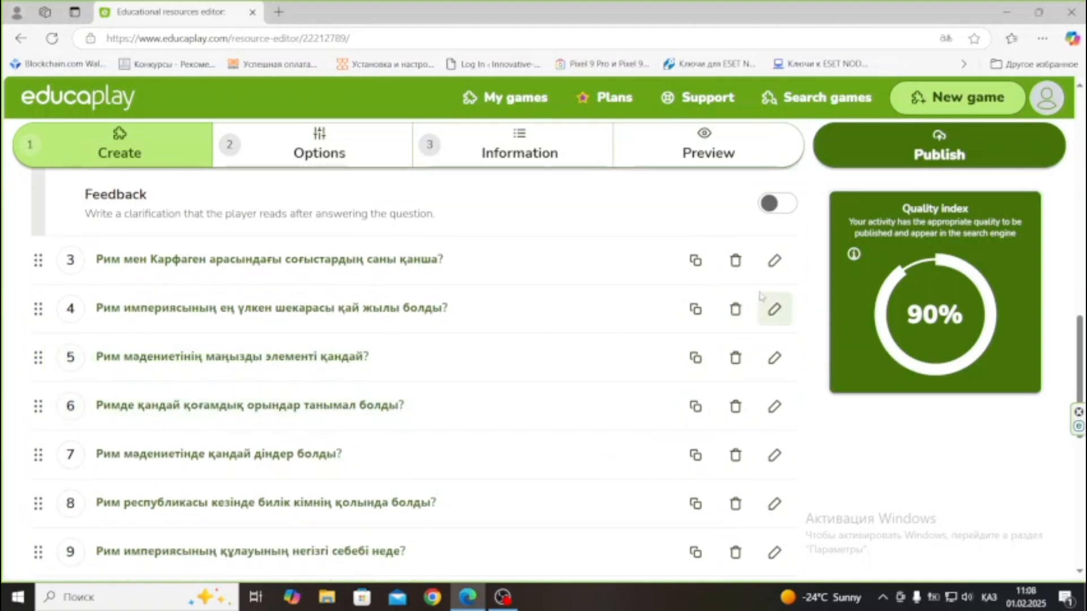
click(774, 259)
click(603, 334)
scroll(569, 341, down, 5)
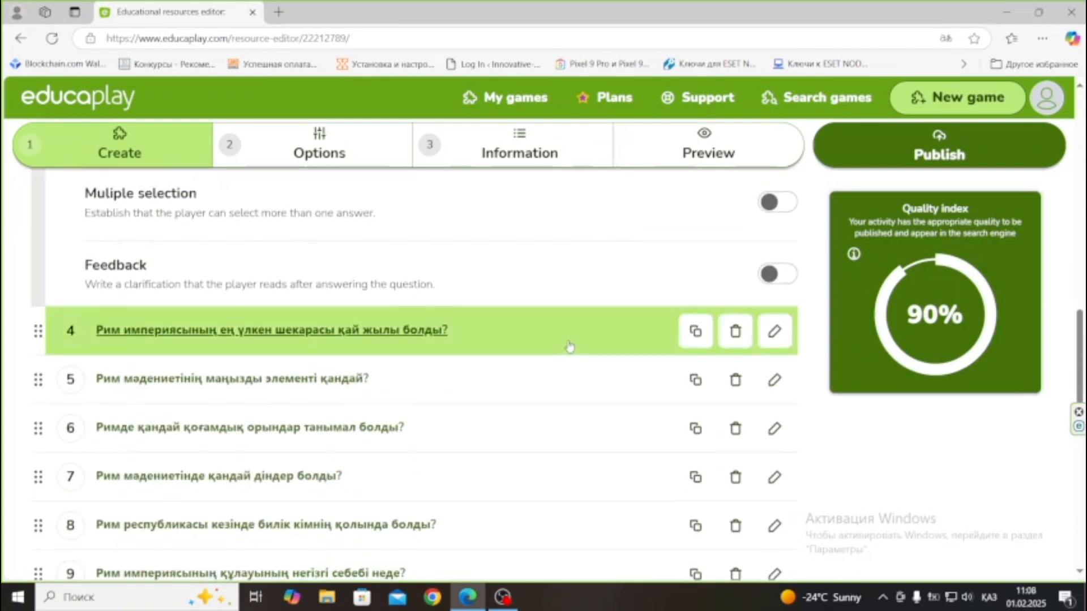
scroll(569, 346, down, 1)
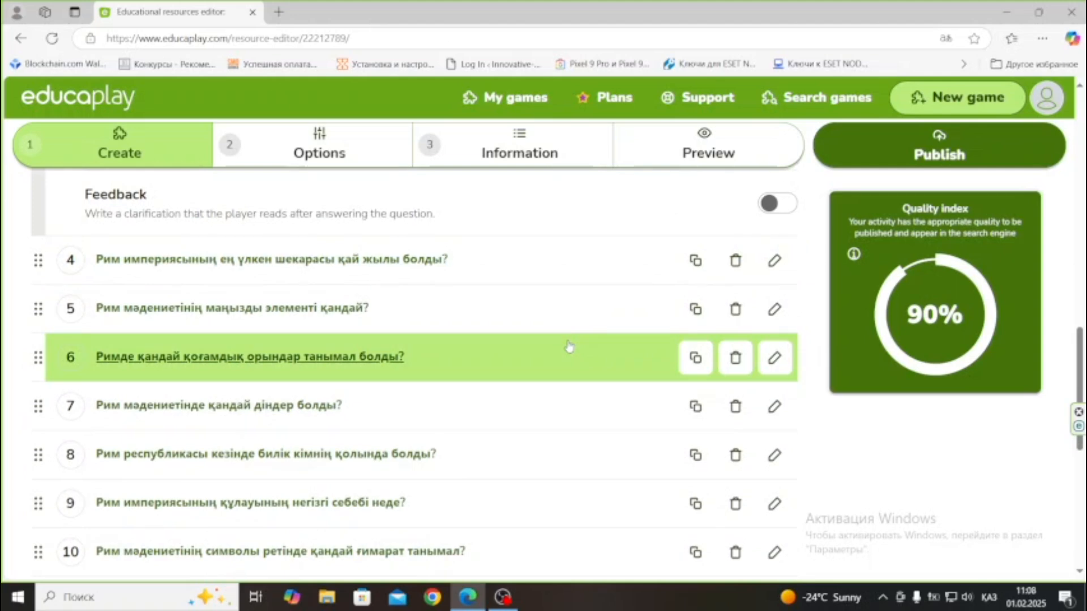
click(774, 261)
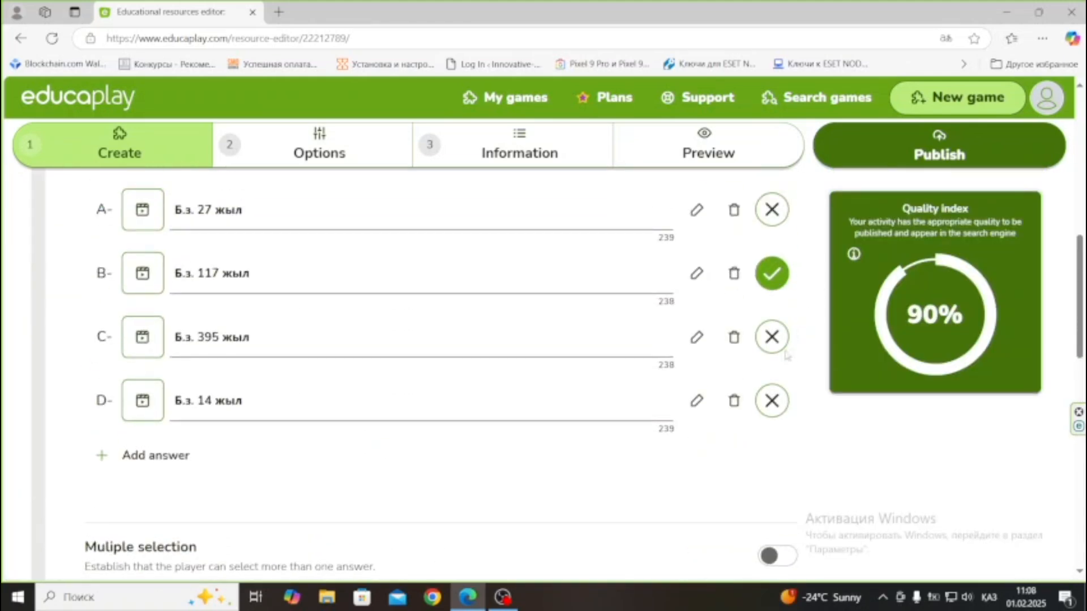
scroll(533, 426, down, 5)
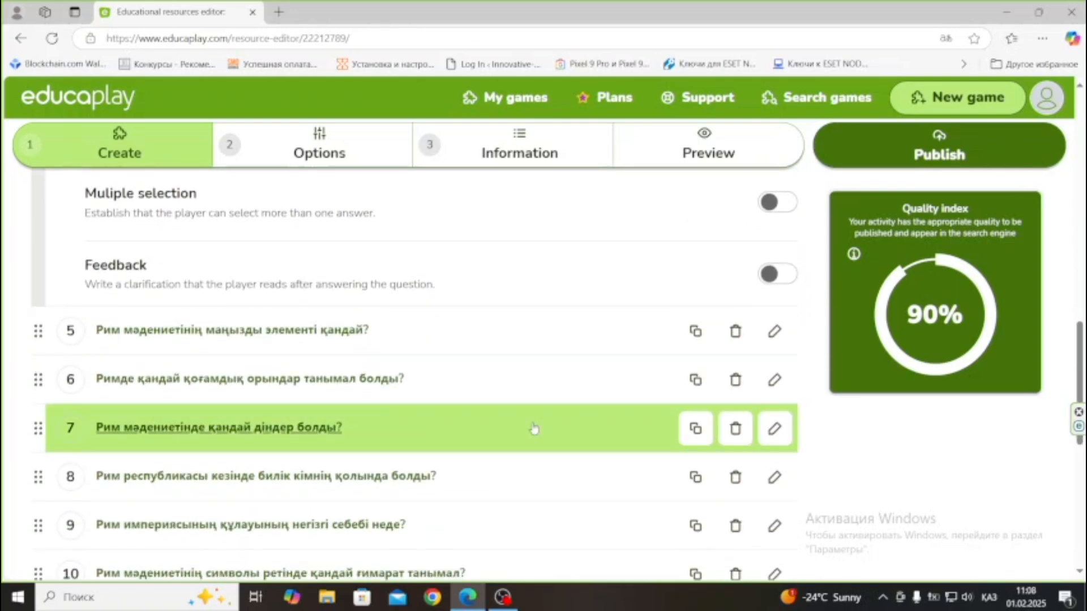
scroll(639, 331, up, 2)
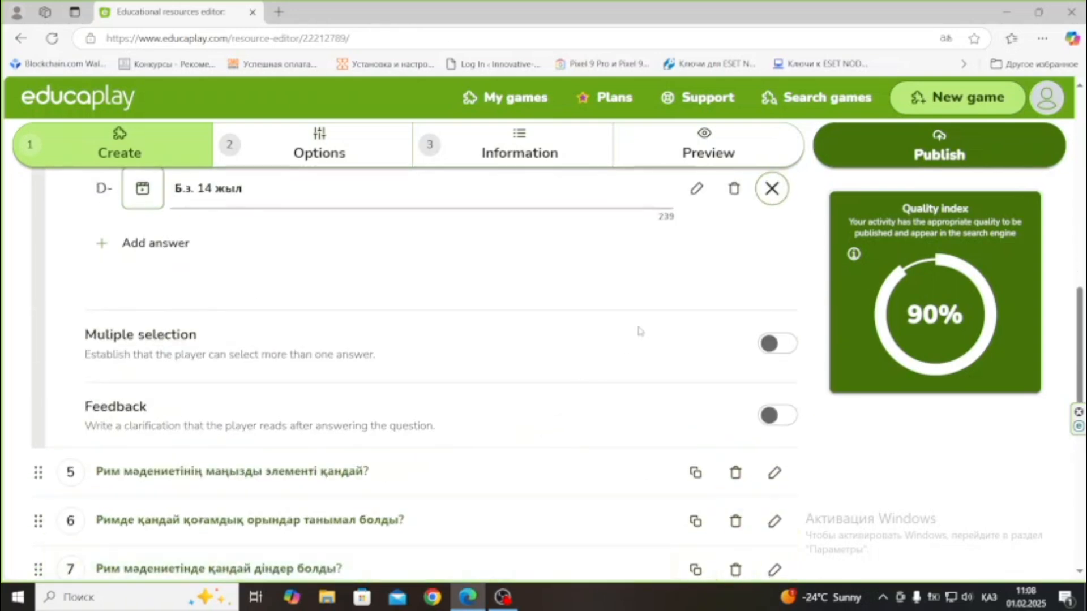
click(726, 145)
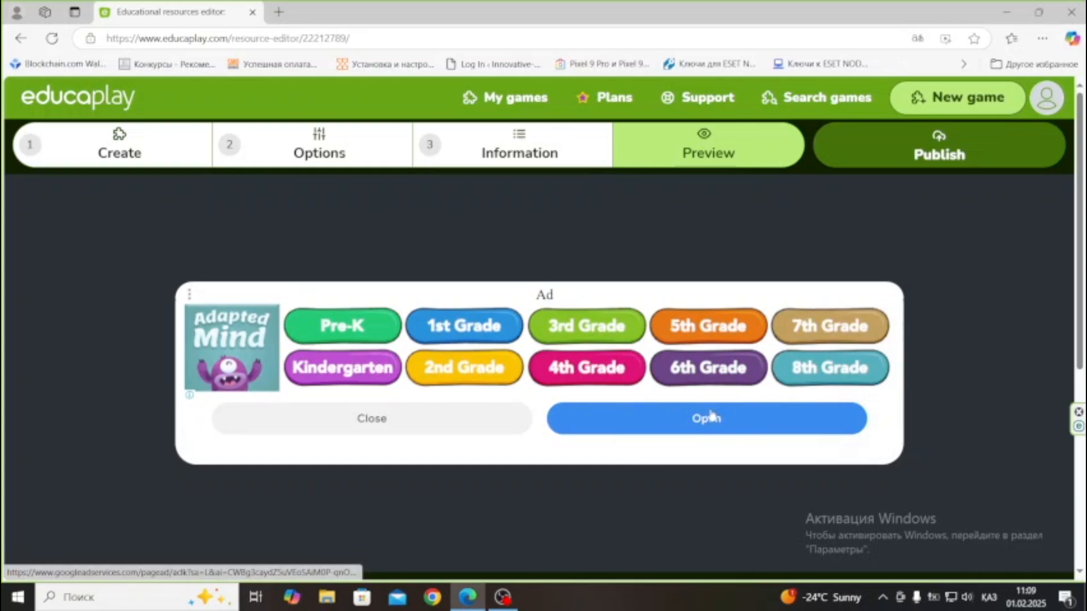
click(578, 337)
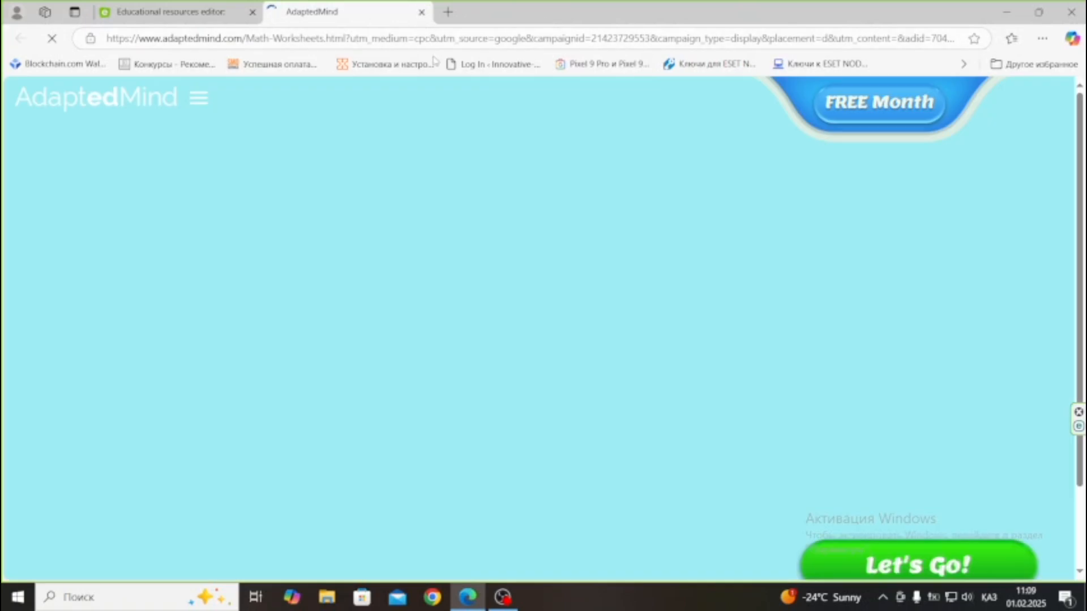
click(422, 12)
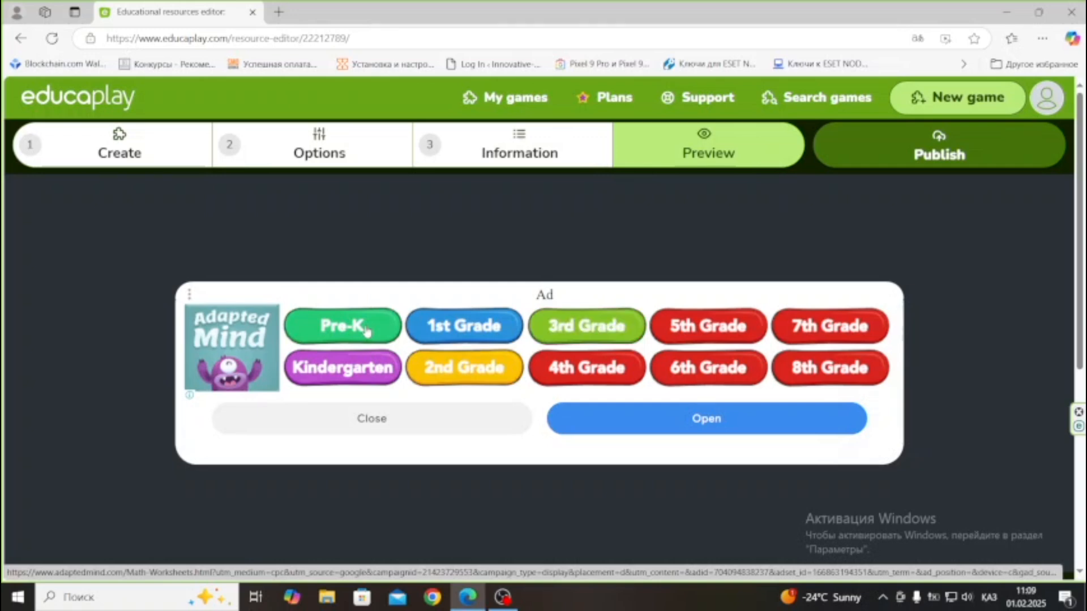
- Translate the quiz editor page into Russian and close the advertising tab
right_click(365, 227)
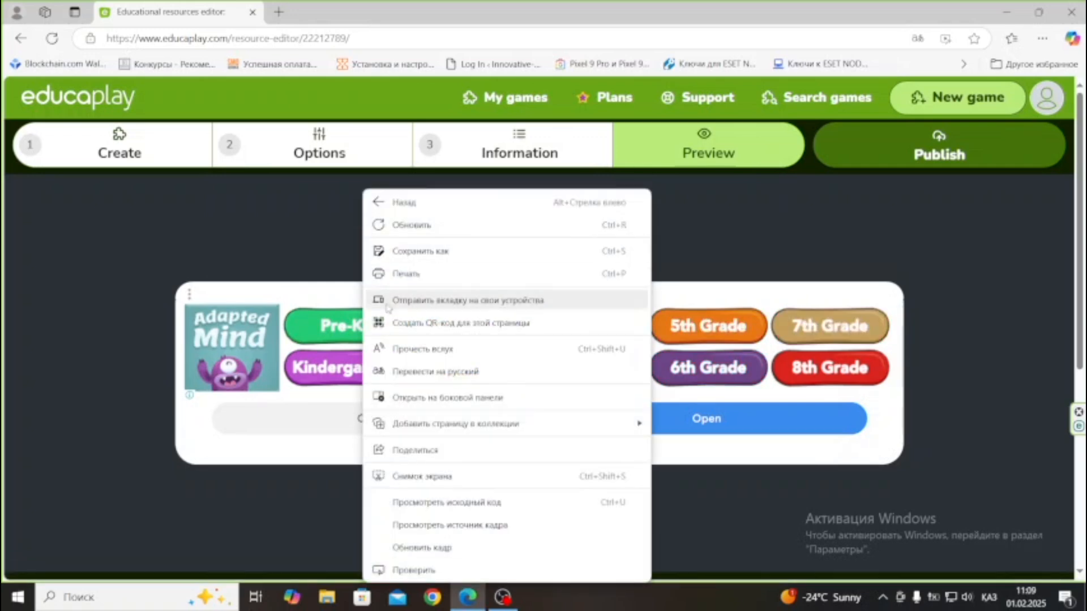
click(413, 371)
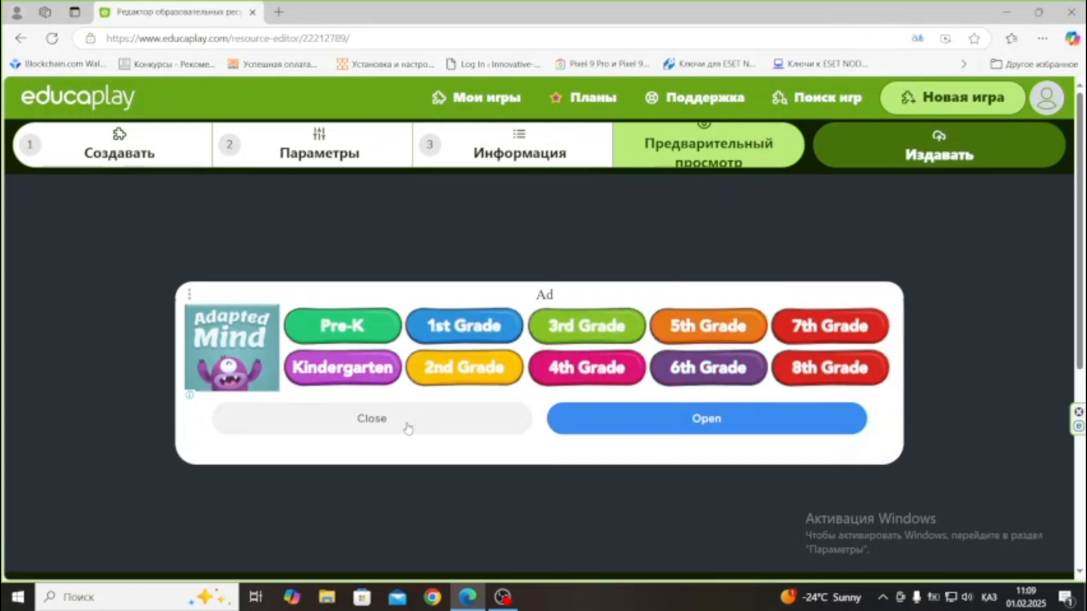
click(563, 376)
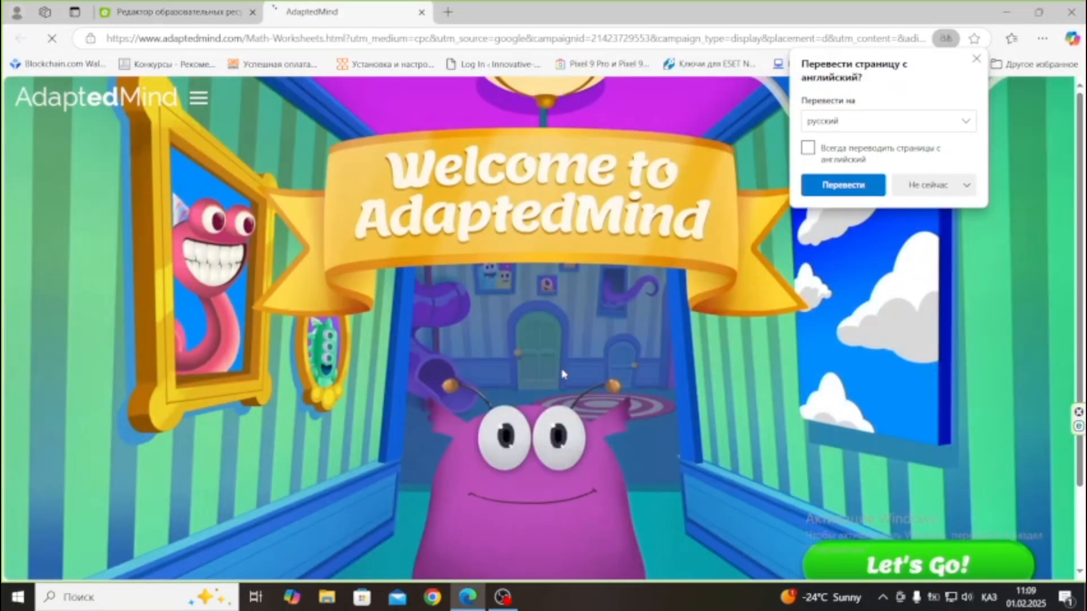
click(421, 12)
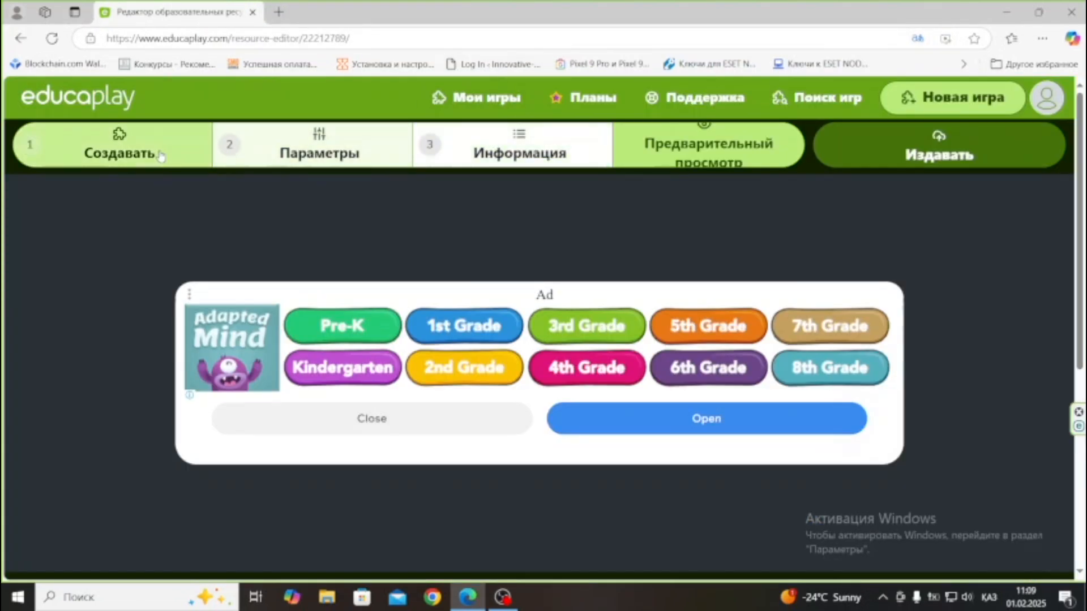
- Return to the quiz's creation stage and look through the full list of generated questions
click(161, 156)
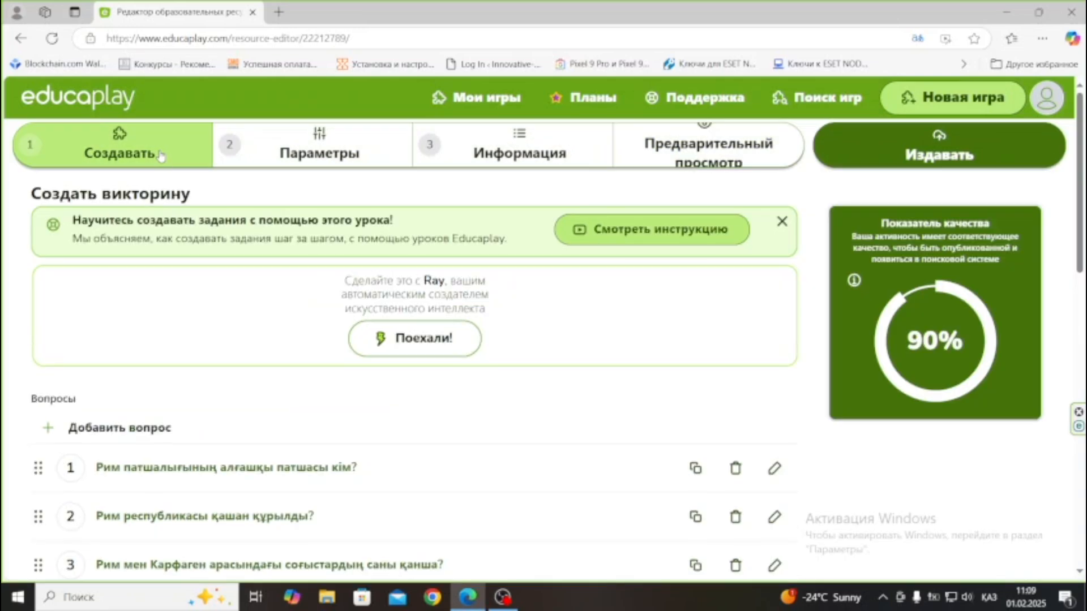
scroll(322, 304, down, 7)
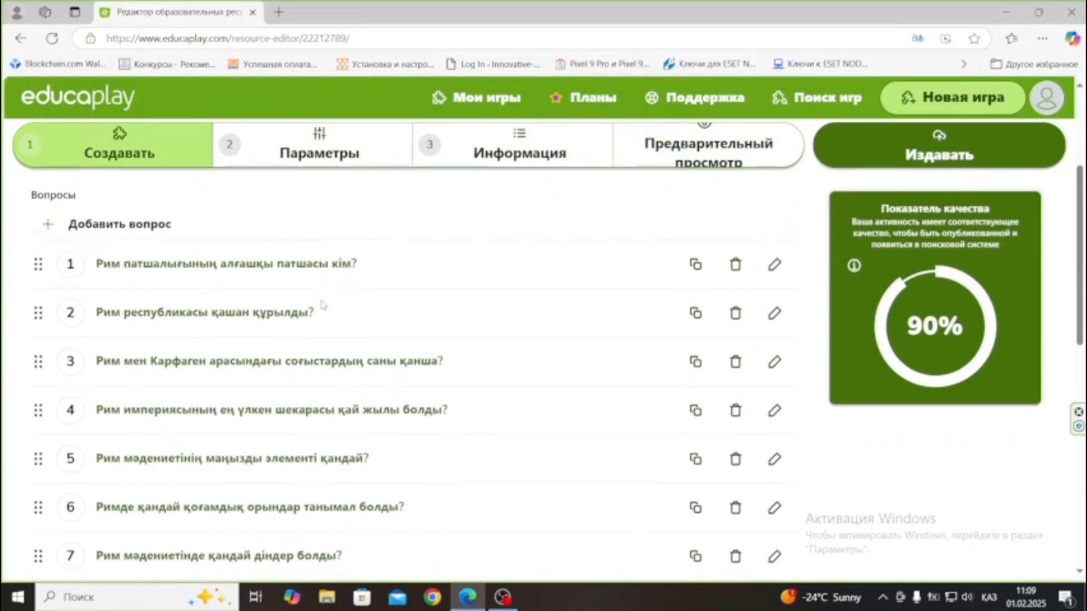
scroll(323, 304, down, 3)
scroll(323, 304, up, 8)
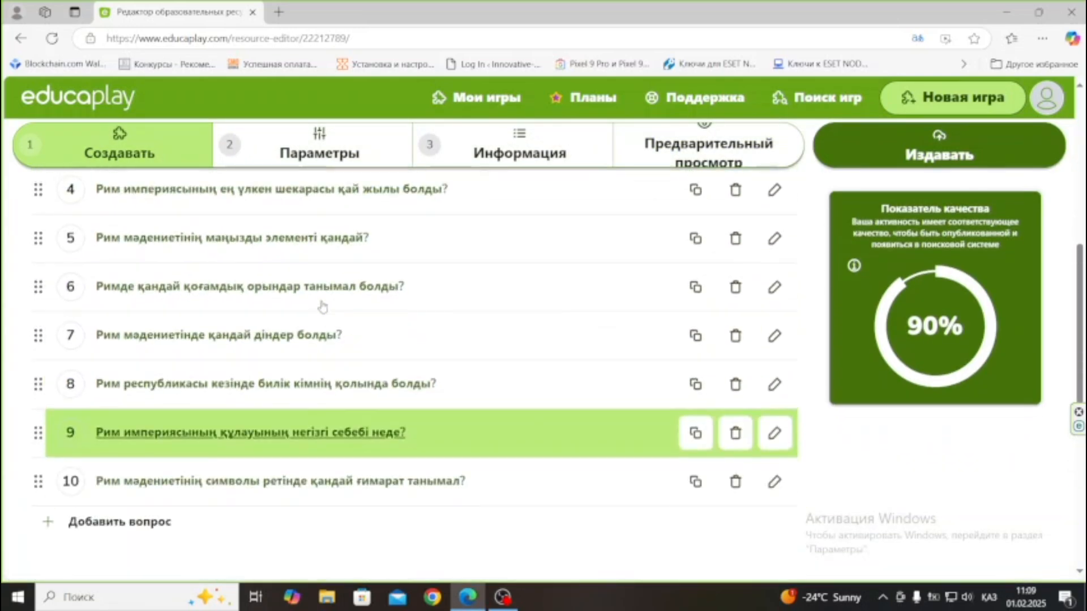
scroll(396, 288, up, 1)
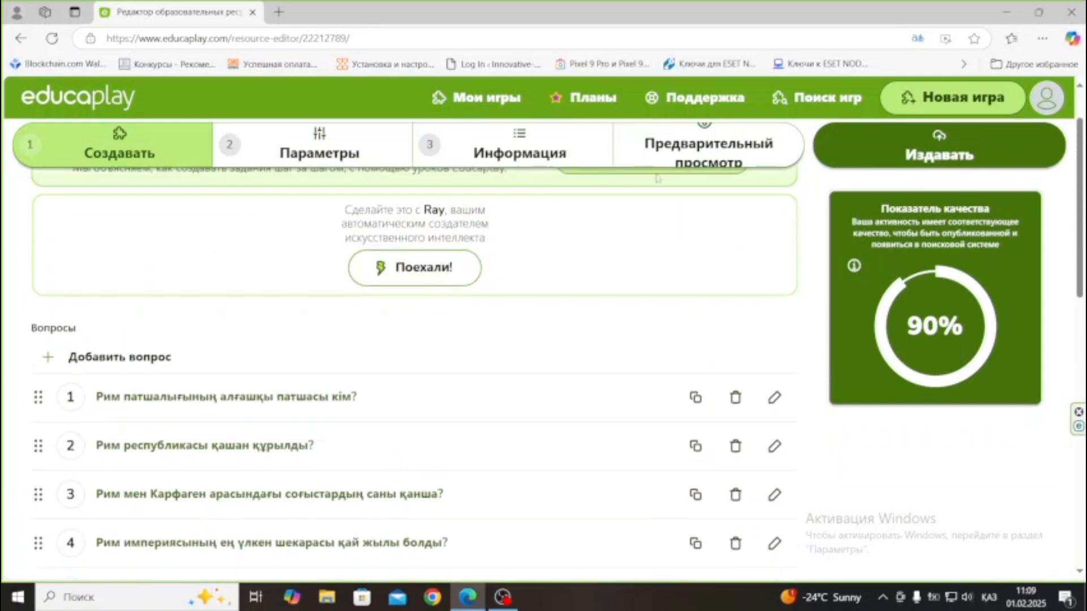
- Preview the Ежелгі Рим Тарихы quiz, close the advertisement and start playing it
click(707, 148)
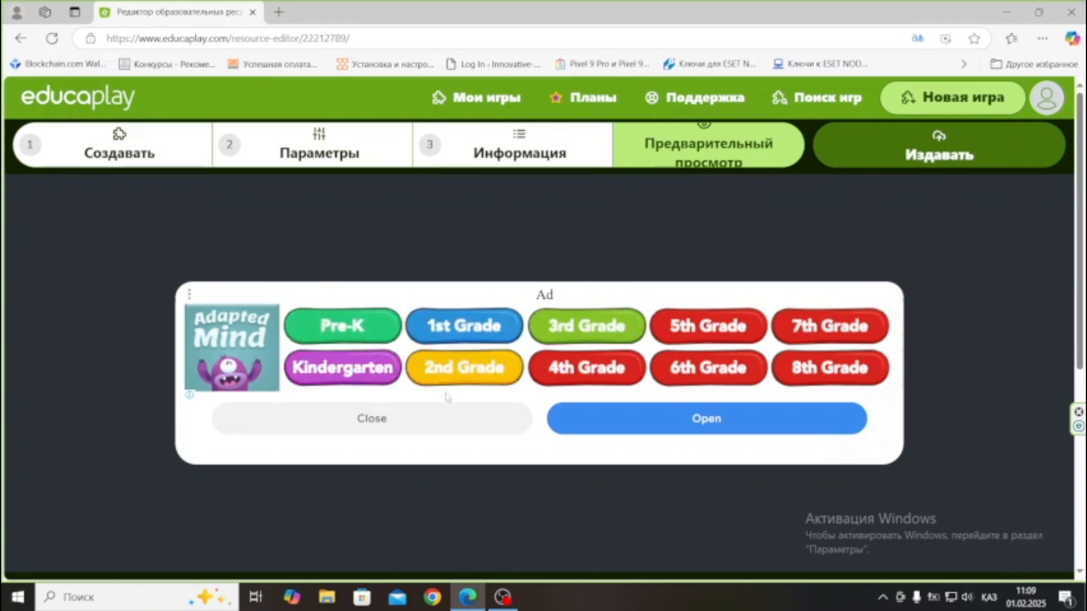
click(370, 418)
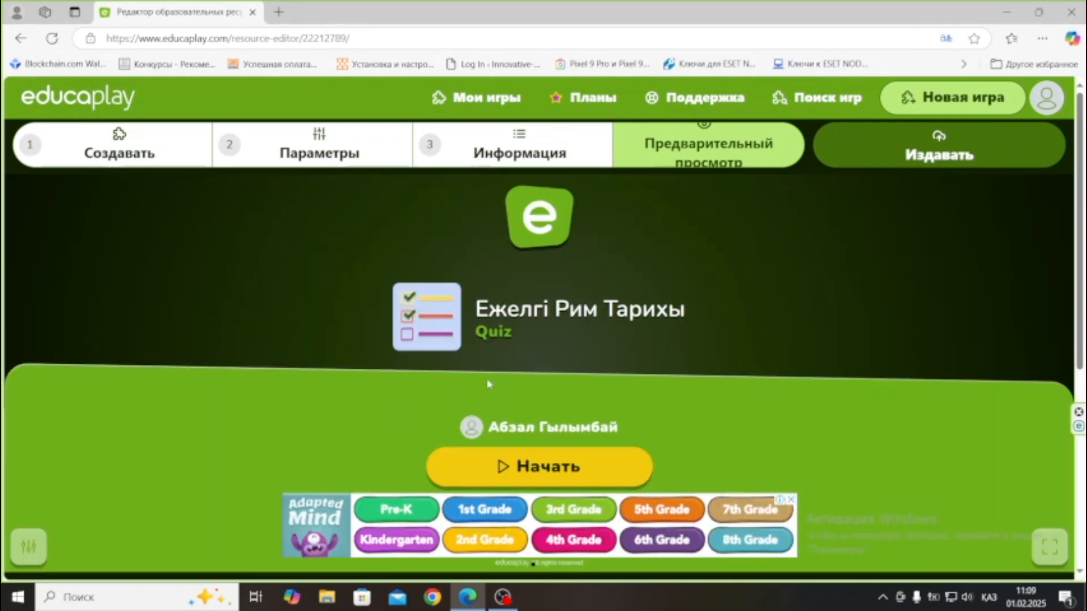
click(542, 468)
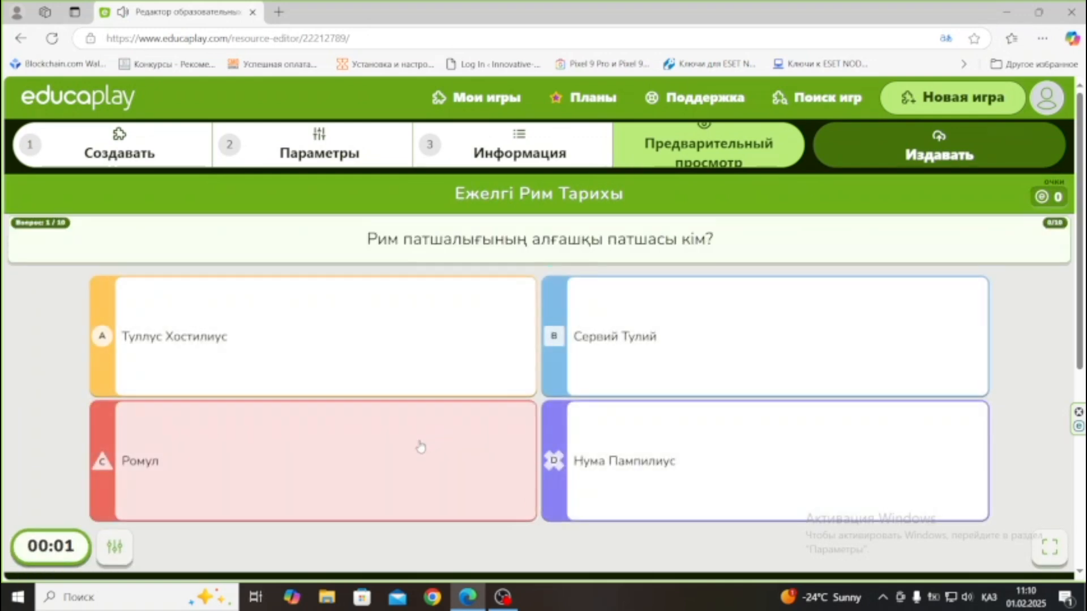
- Answer the first four preview questions with Ромул, Б.з.д. 509 жыл, Үш and Б.з. 395 жыл
click(333, 466)
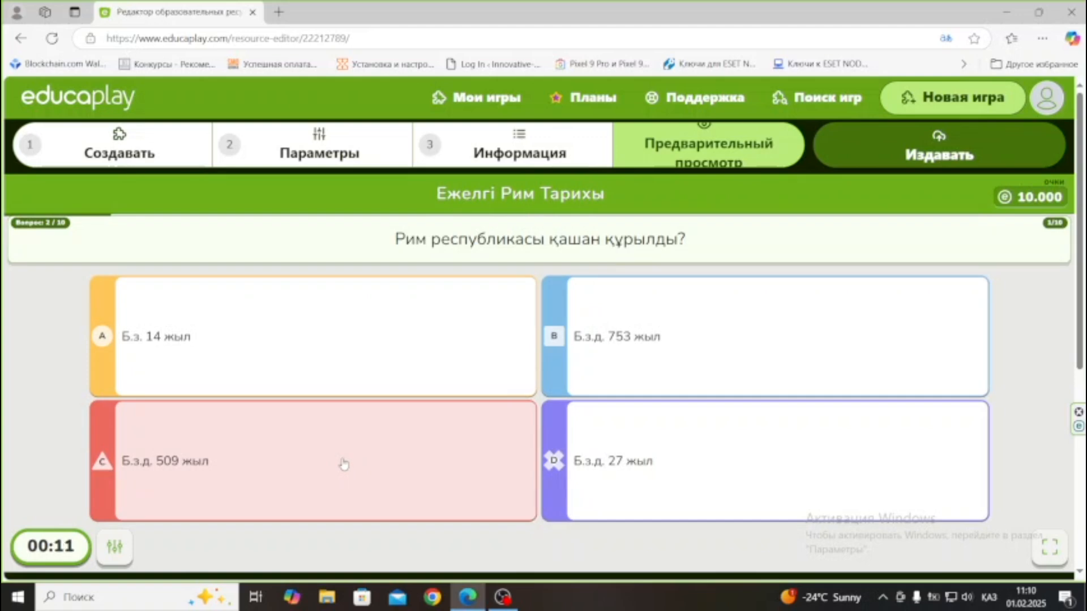
click(343, 464)
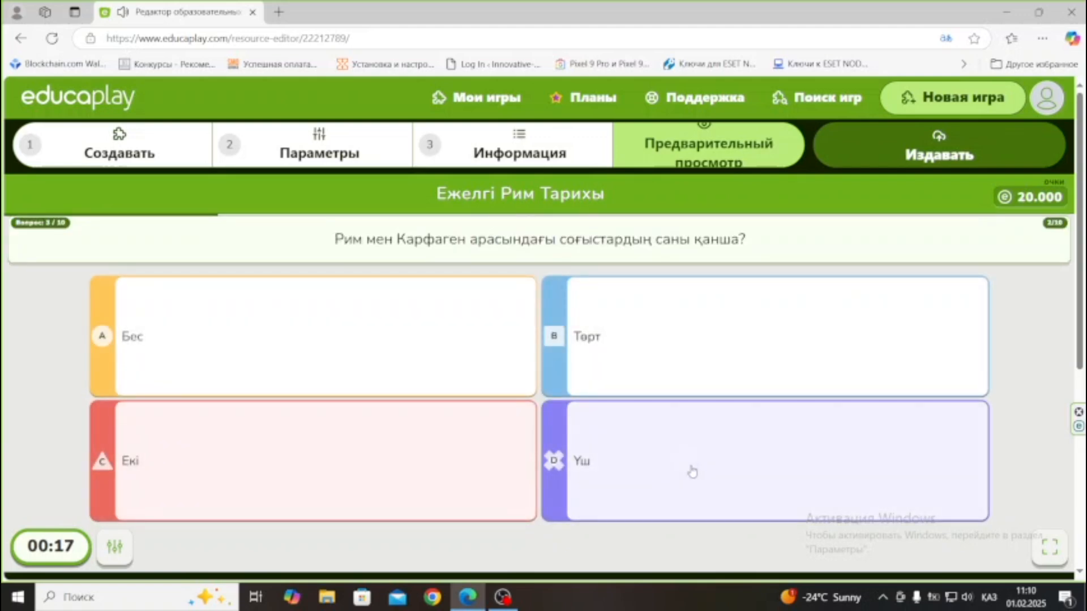
click(693, 471)
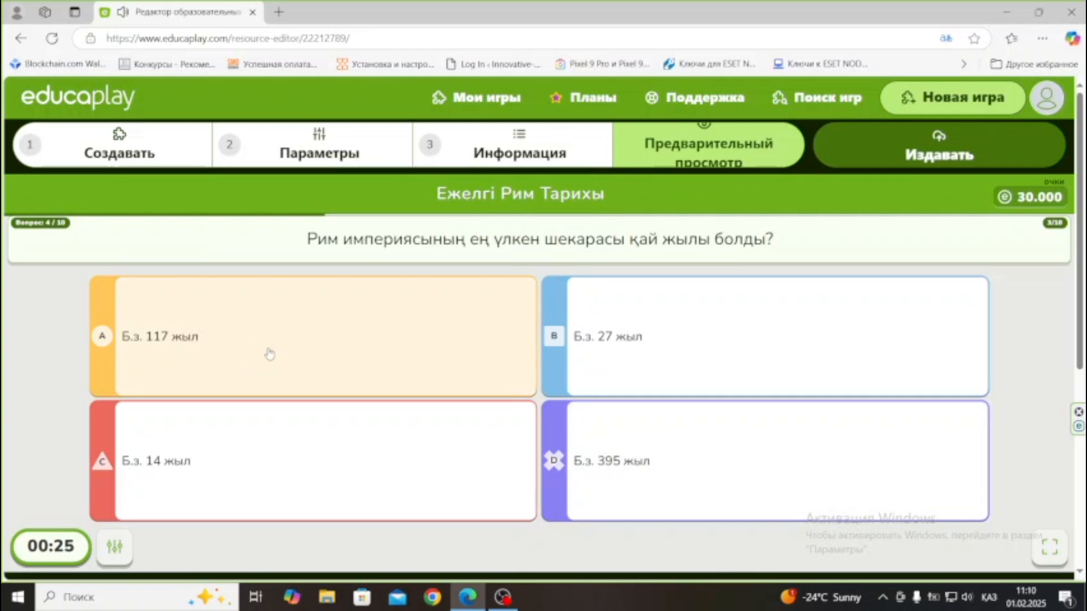
click(628, 464)
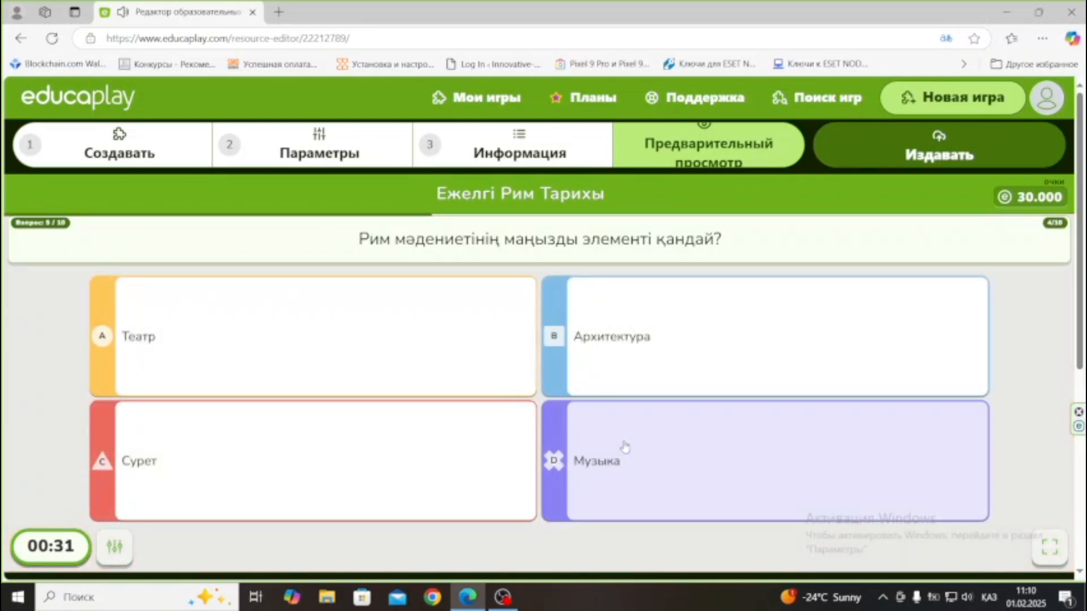
- Publish the Rome quiz and check its additional options in the list of own games
click(931, 156)
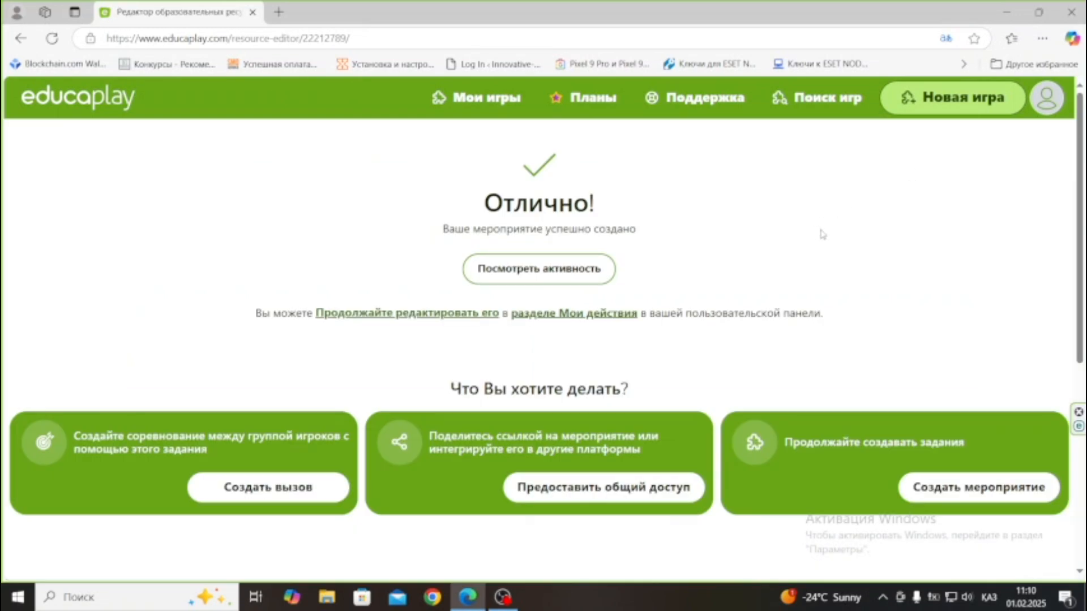
click(476, 108)
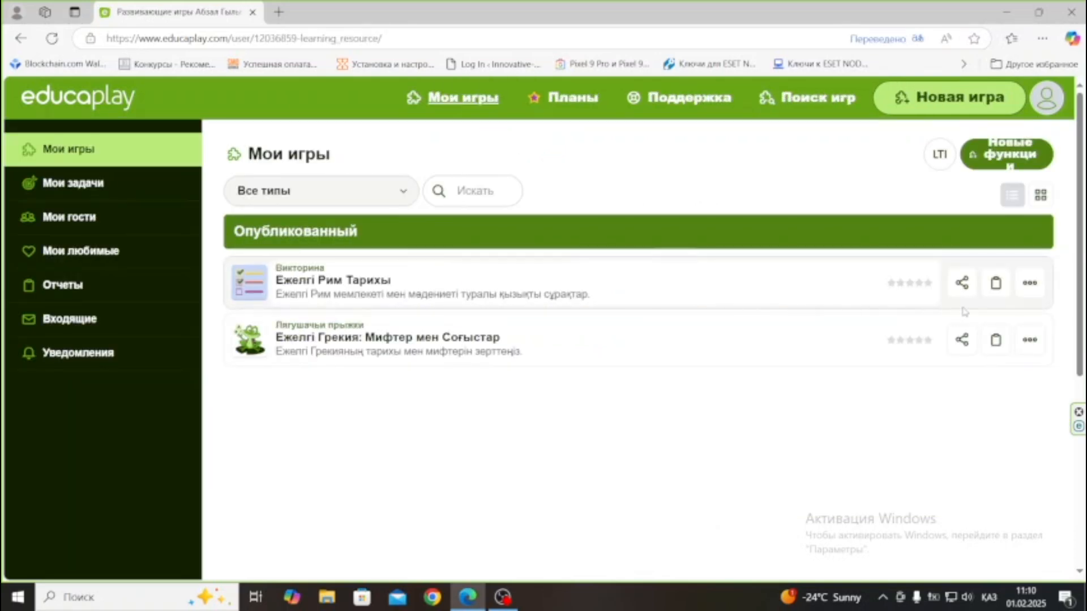
click(1030, 286)
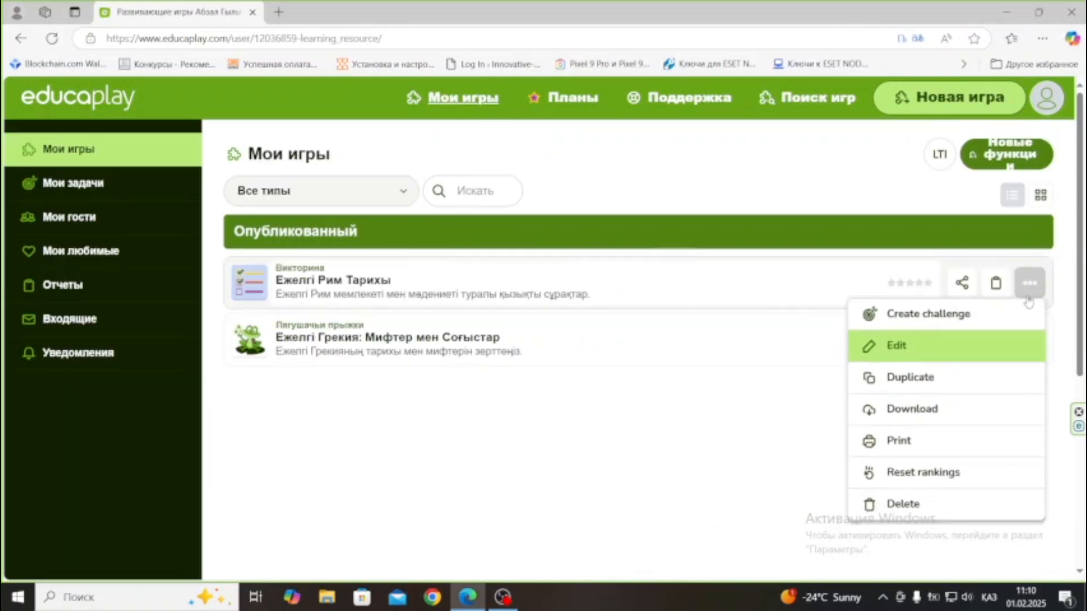
click(1029, 286)
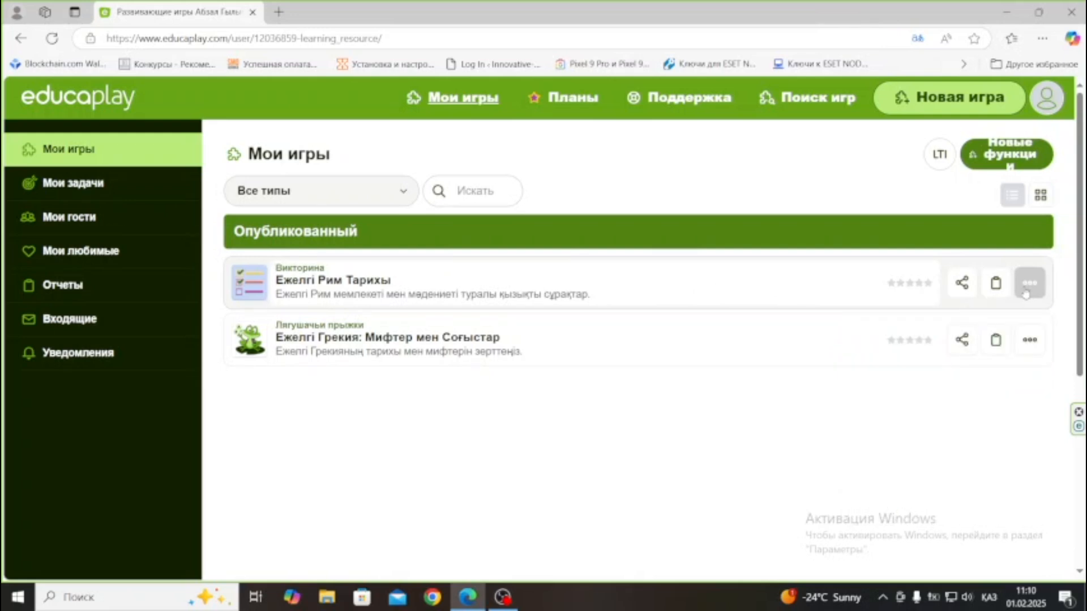
- Copy the web link for sharing the Ежелгі Рим Тарихы quiz and close the sharing dialog
click(963, 284)
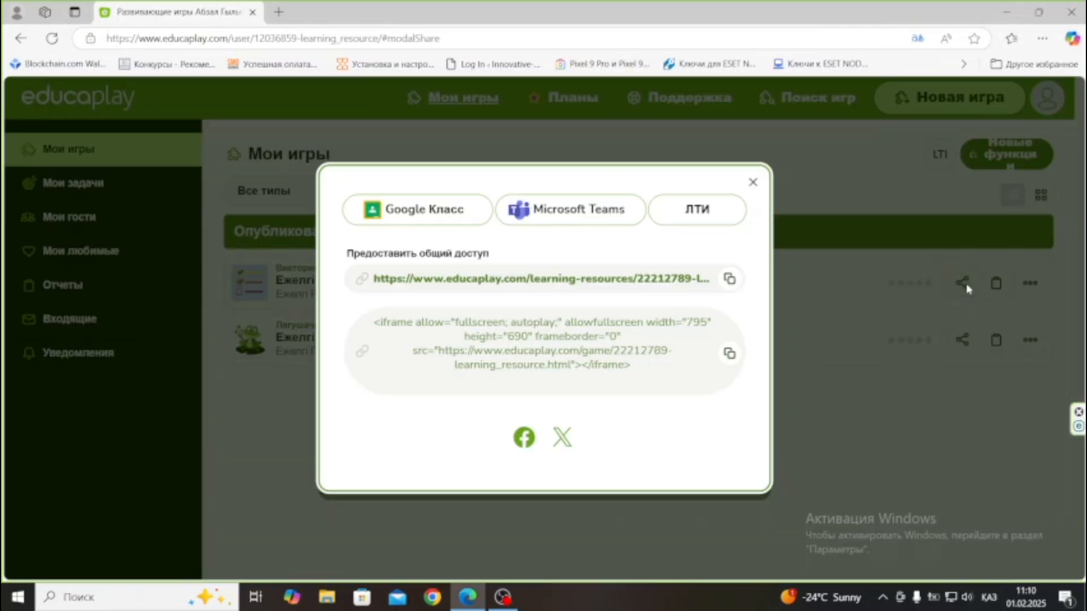
click(730, 279)
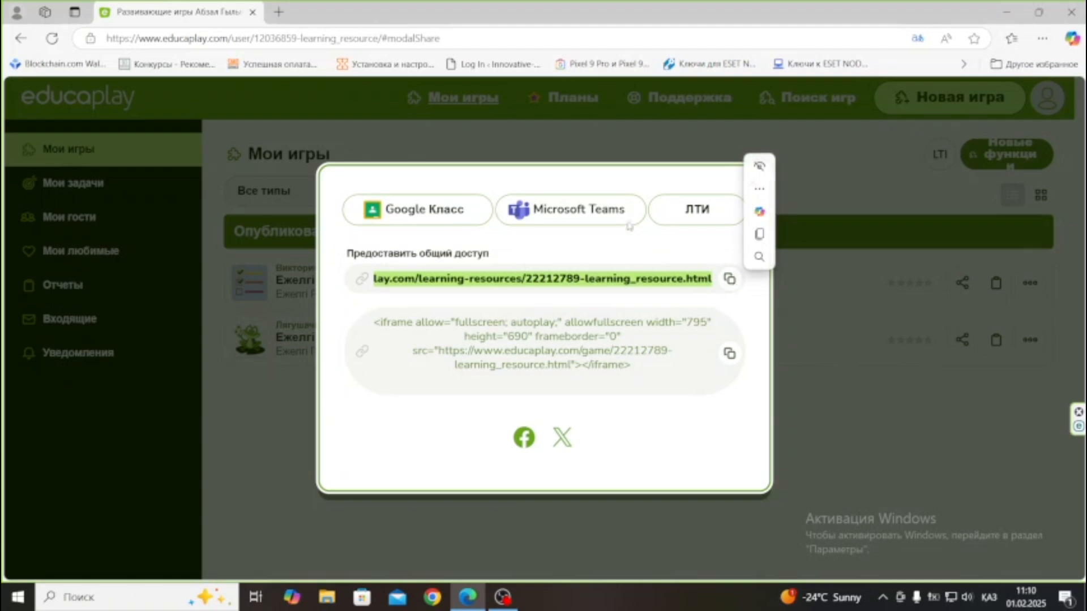
click(752, 182)
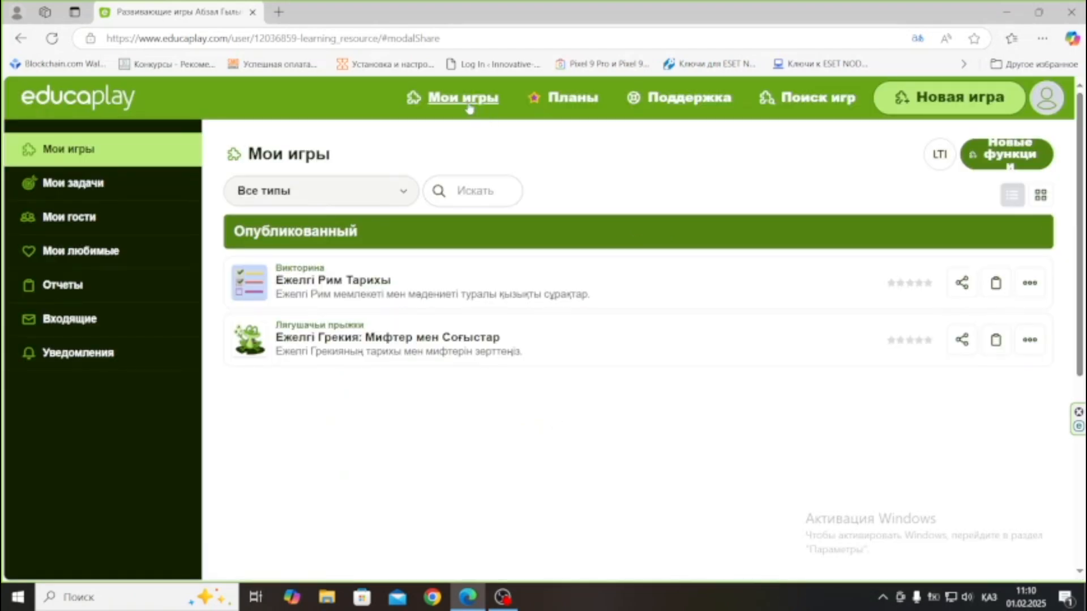
- Begin a new game and look through the full catalogue of available game types
click(913, 104)
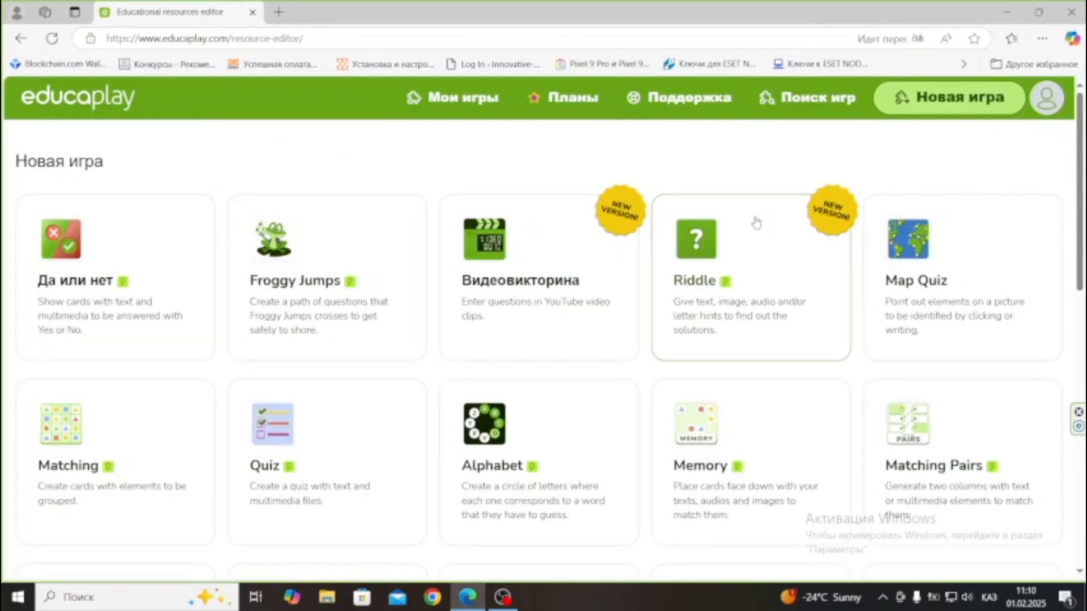
scroll(477, 259, down, 5)
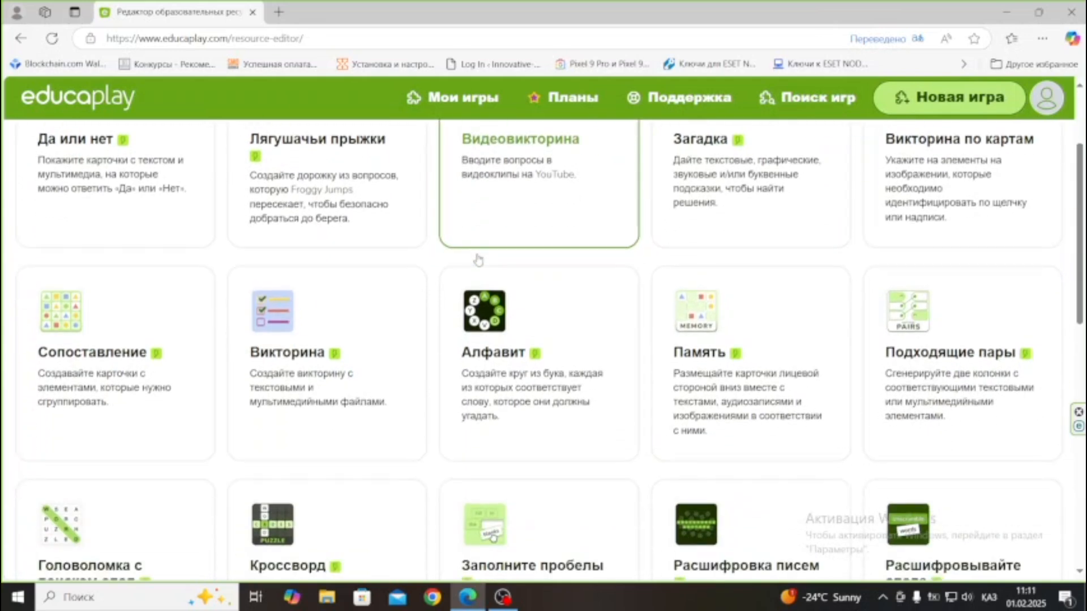
scroll(477, 260, down, 3)
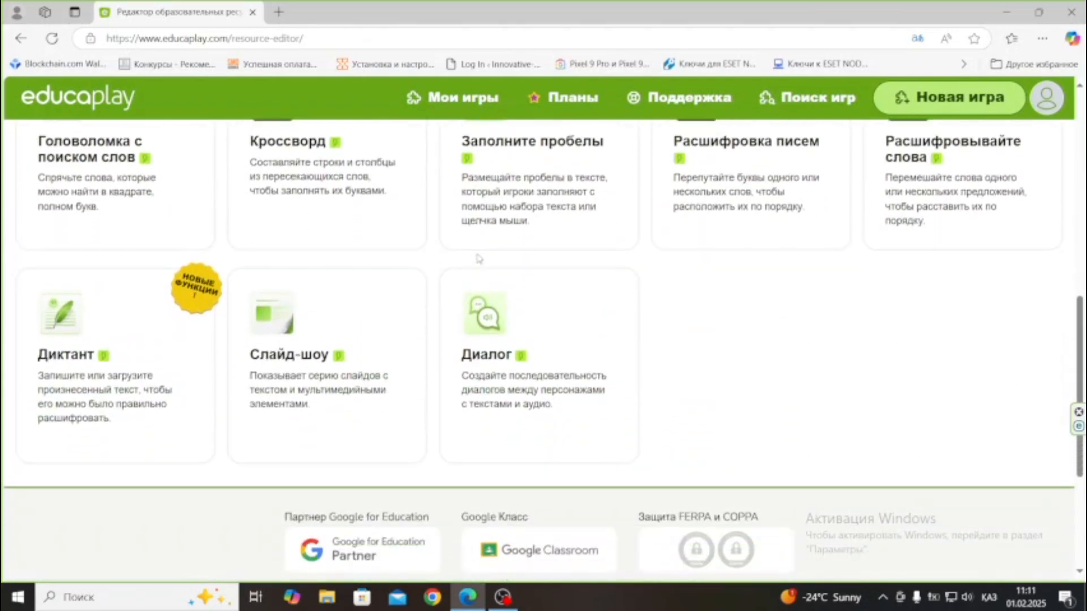
scroll(604, 271, up, 8)
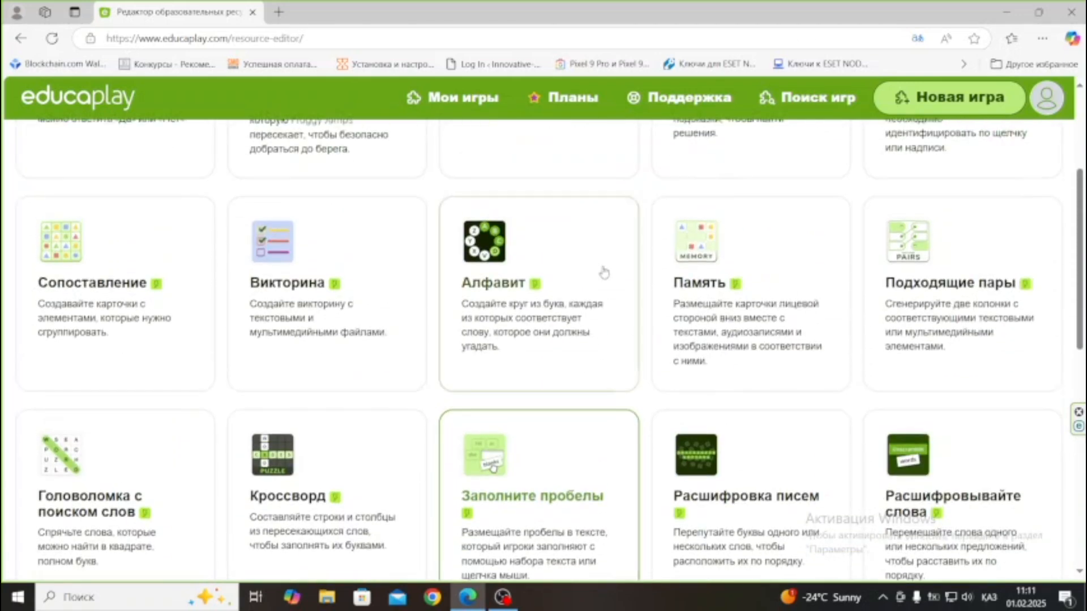